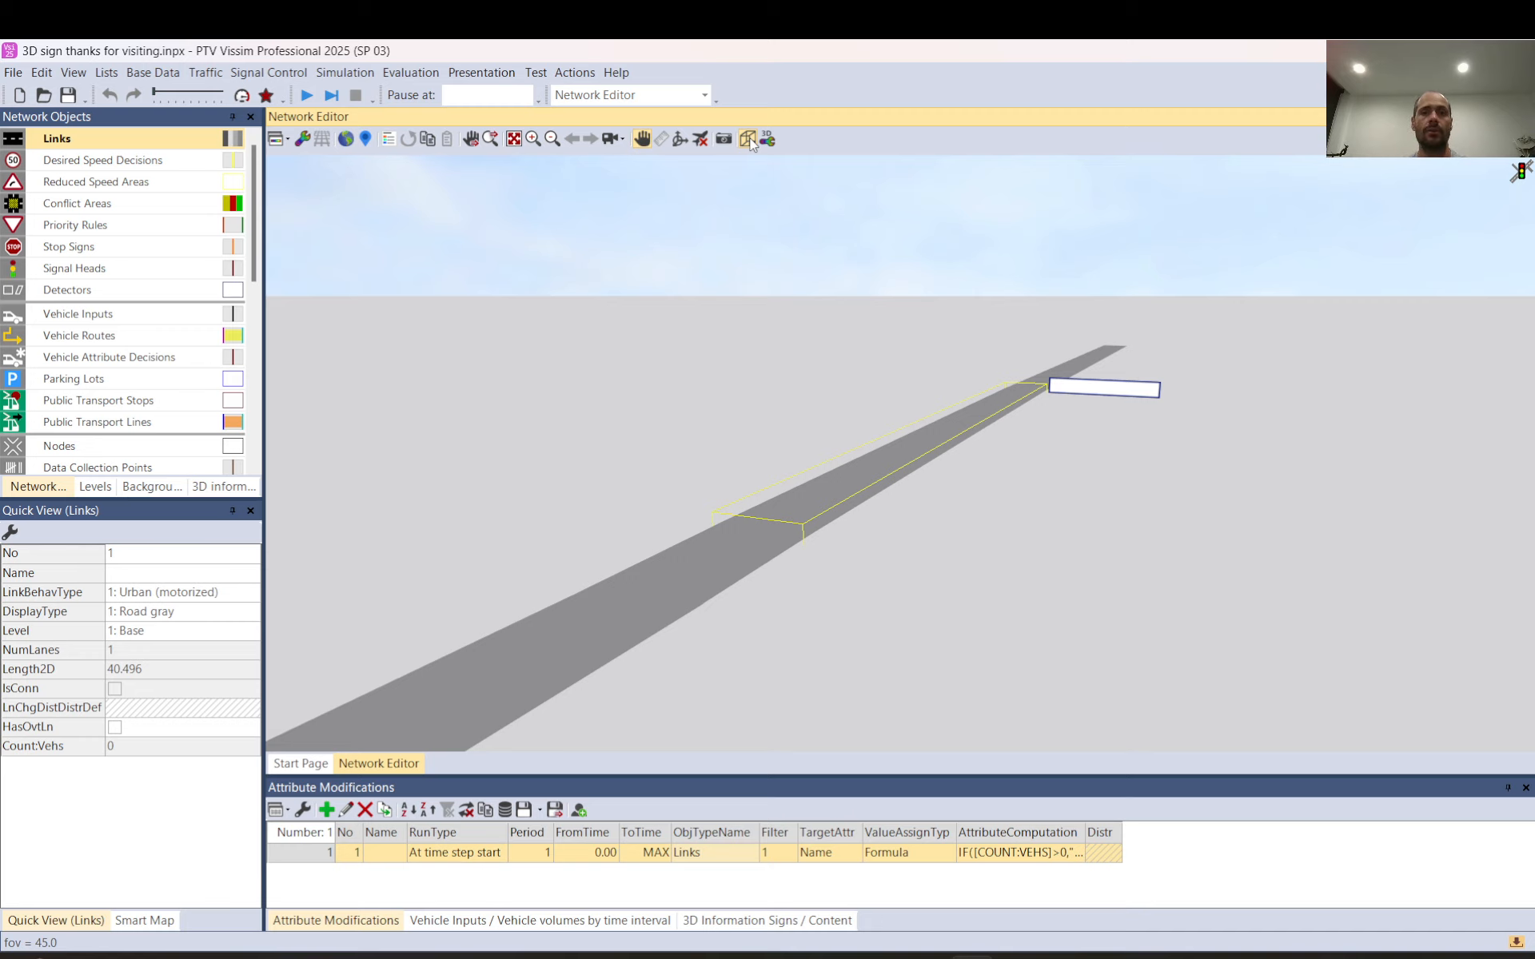
Step: Switch the network view from 3D to 2D and select link 1
click(748, 140)
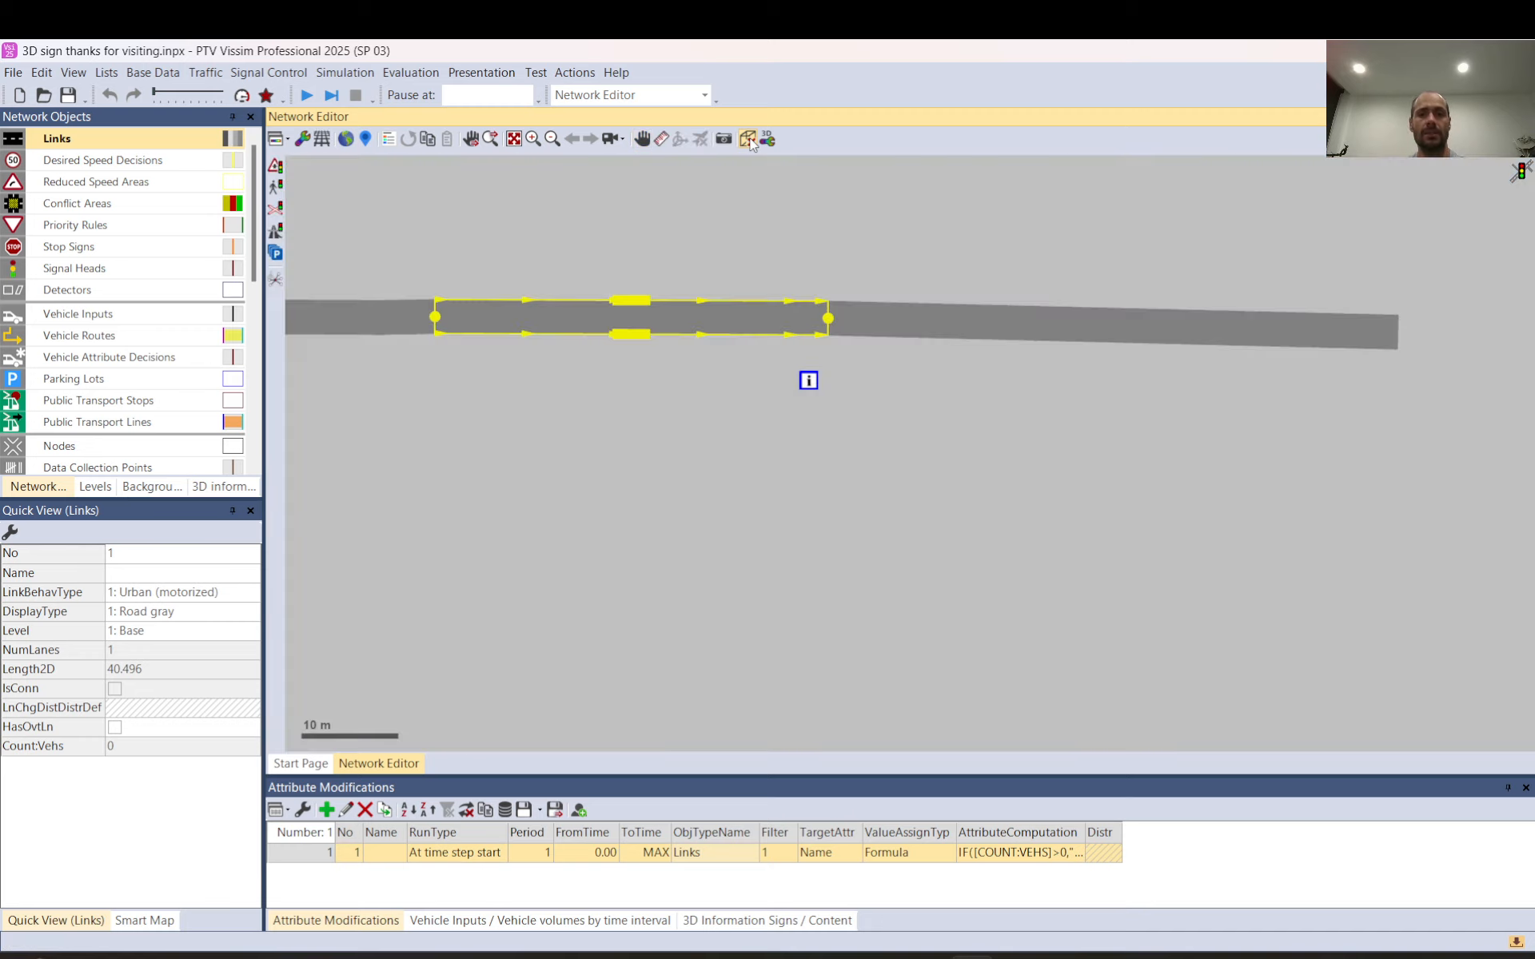
click(677, 276)
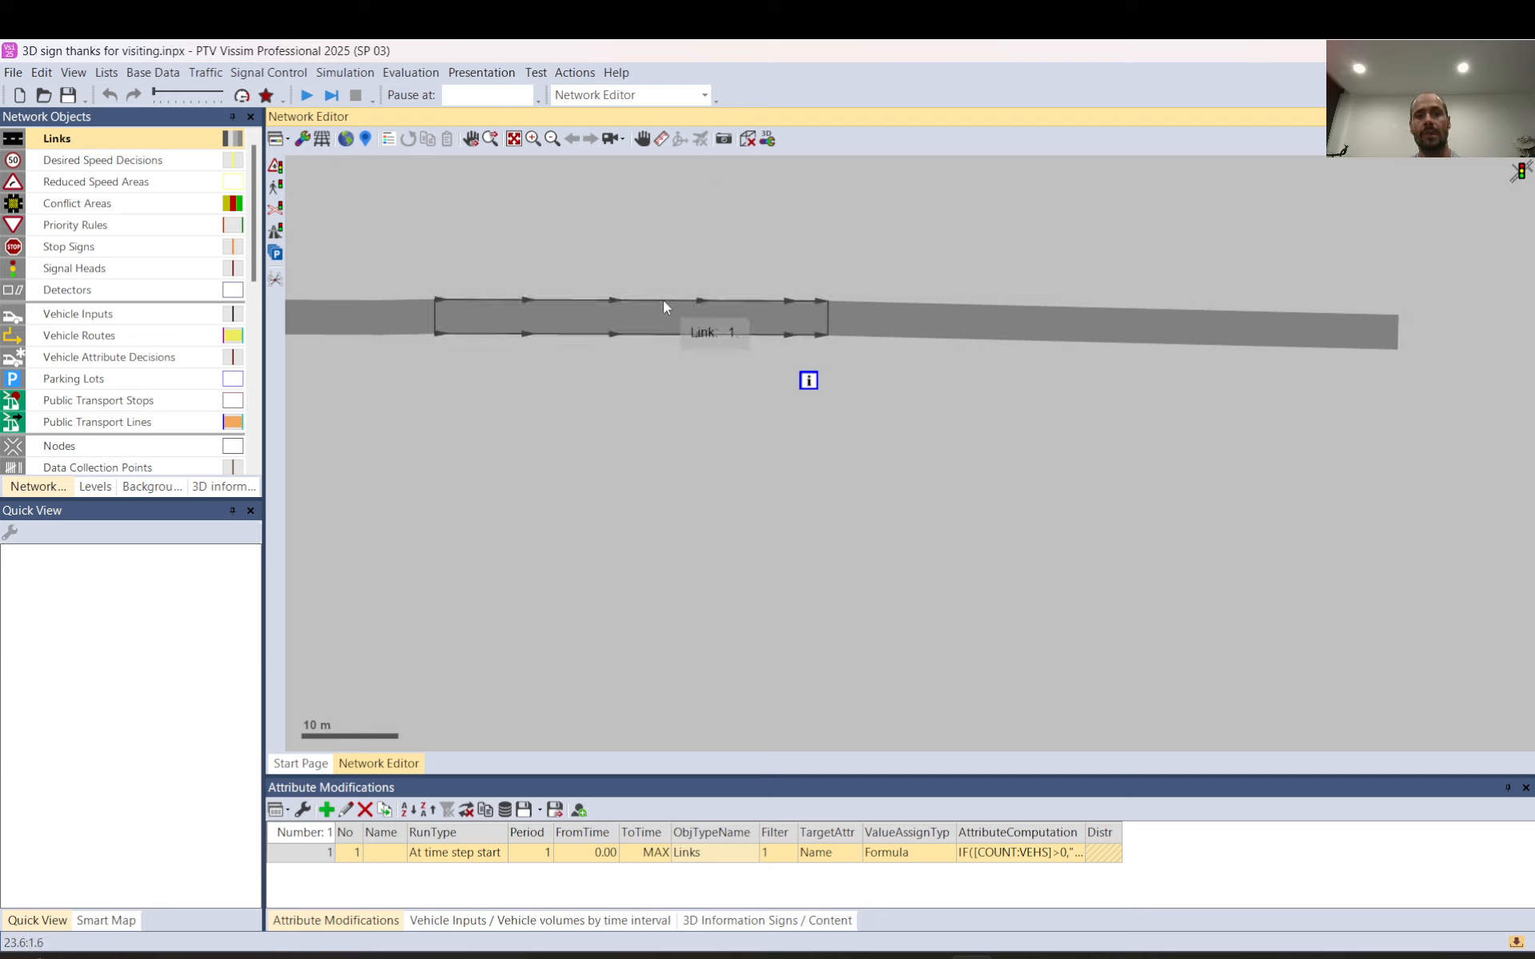
click(663, 300)
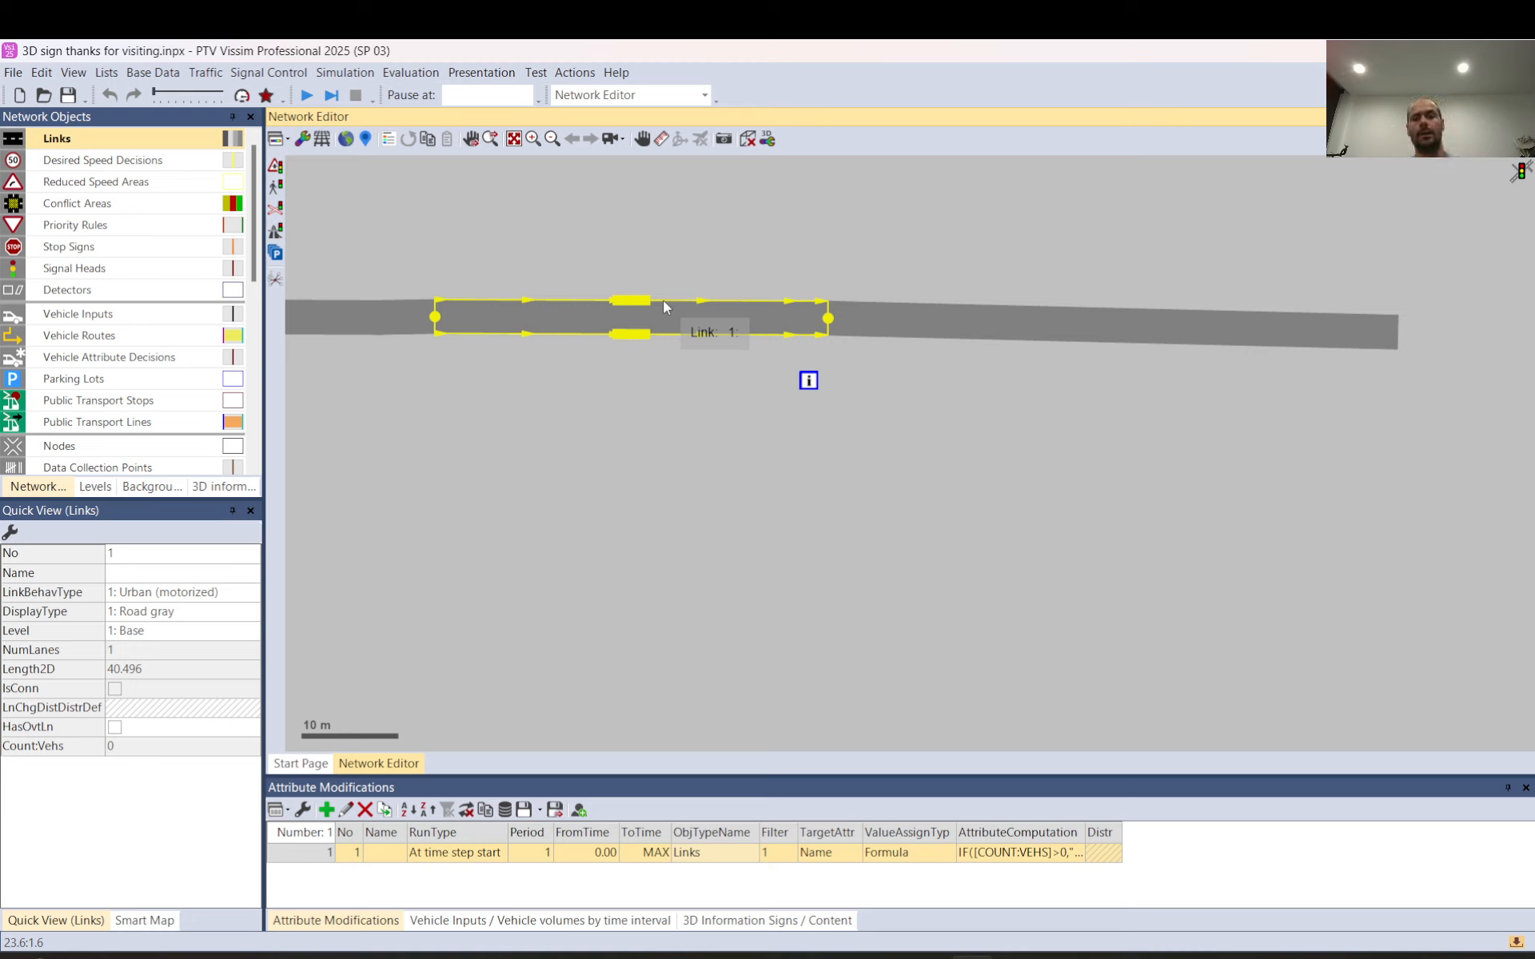
Step: Open the properties of the 3D information sign beside link 1 and move the dialog clear of the link
click(805, 385)
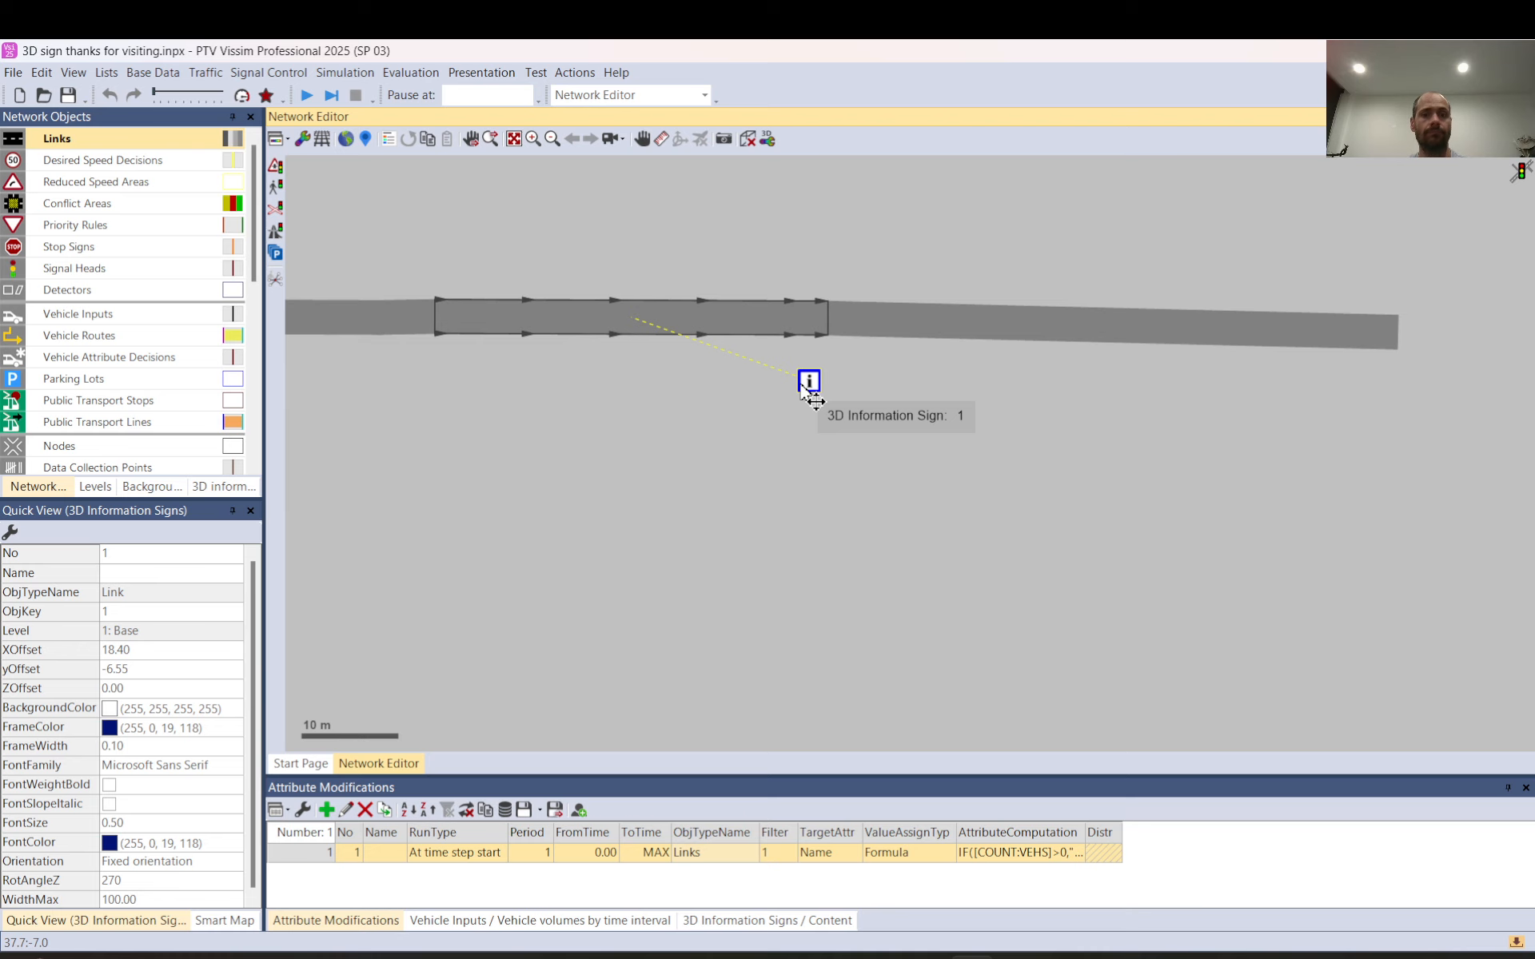
double_click(806, 386)
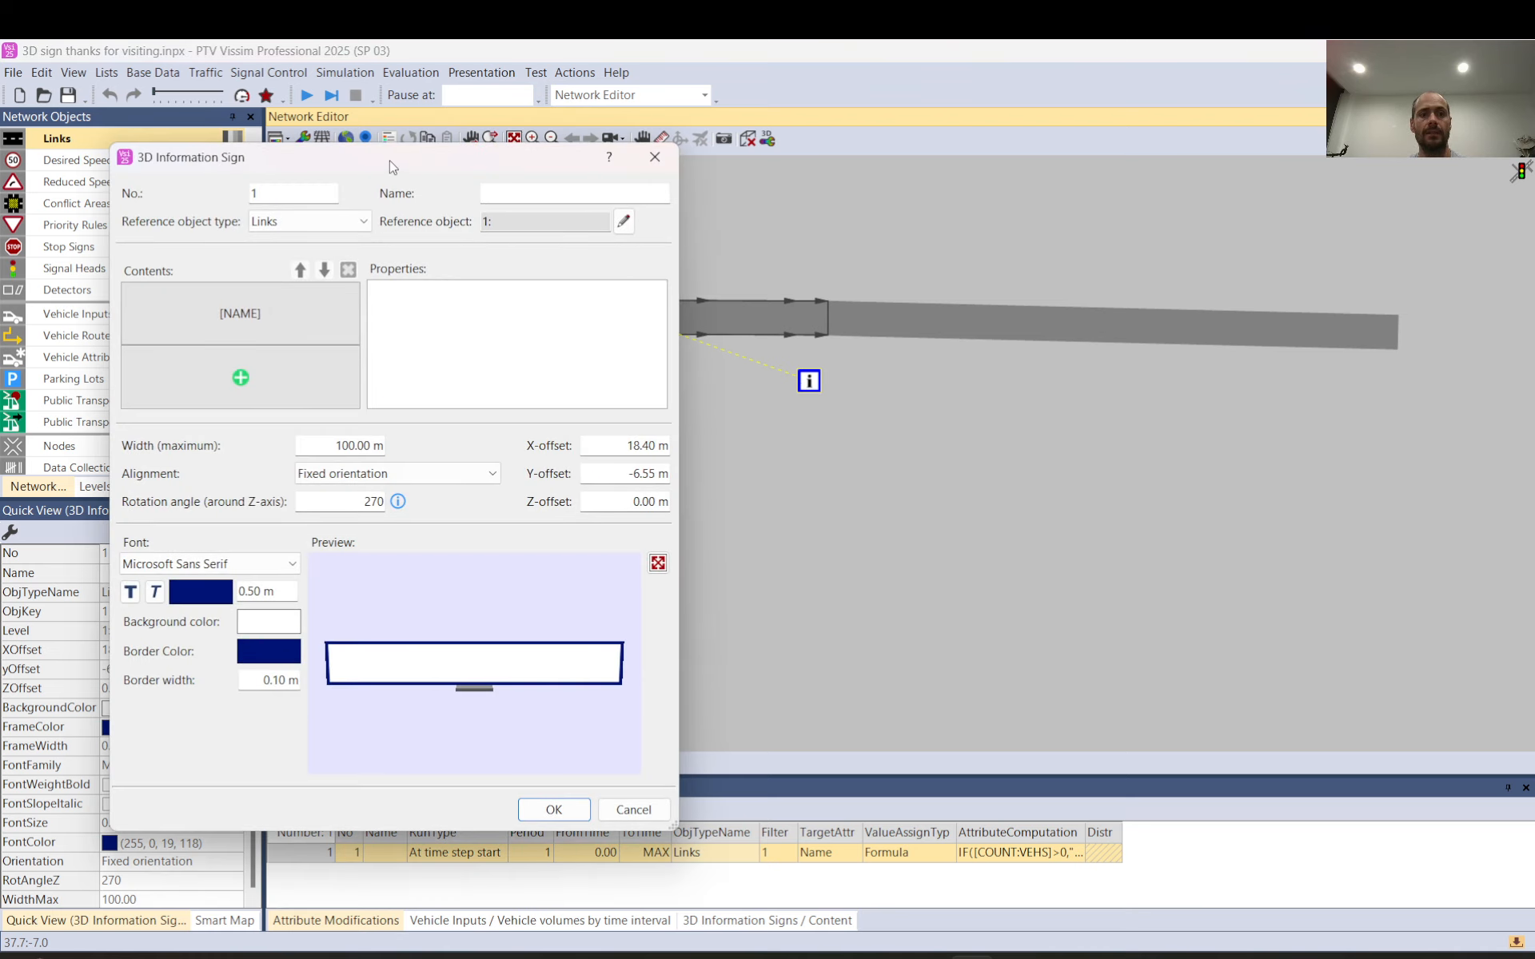
drag(390, 159, 1222, 182)
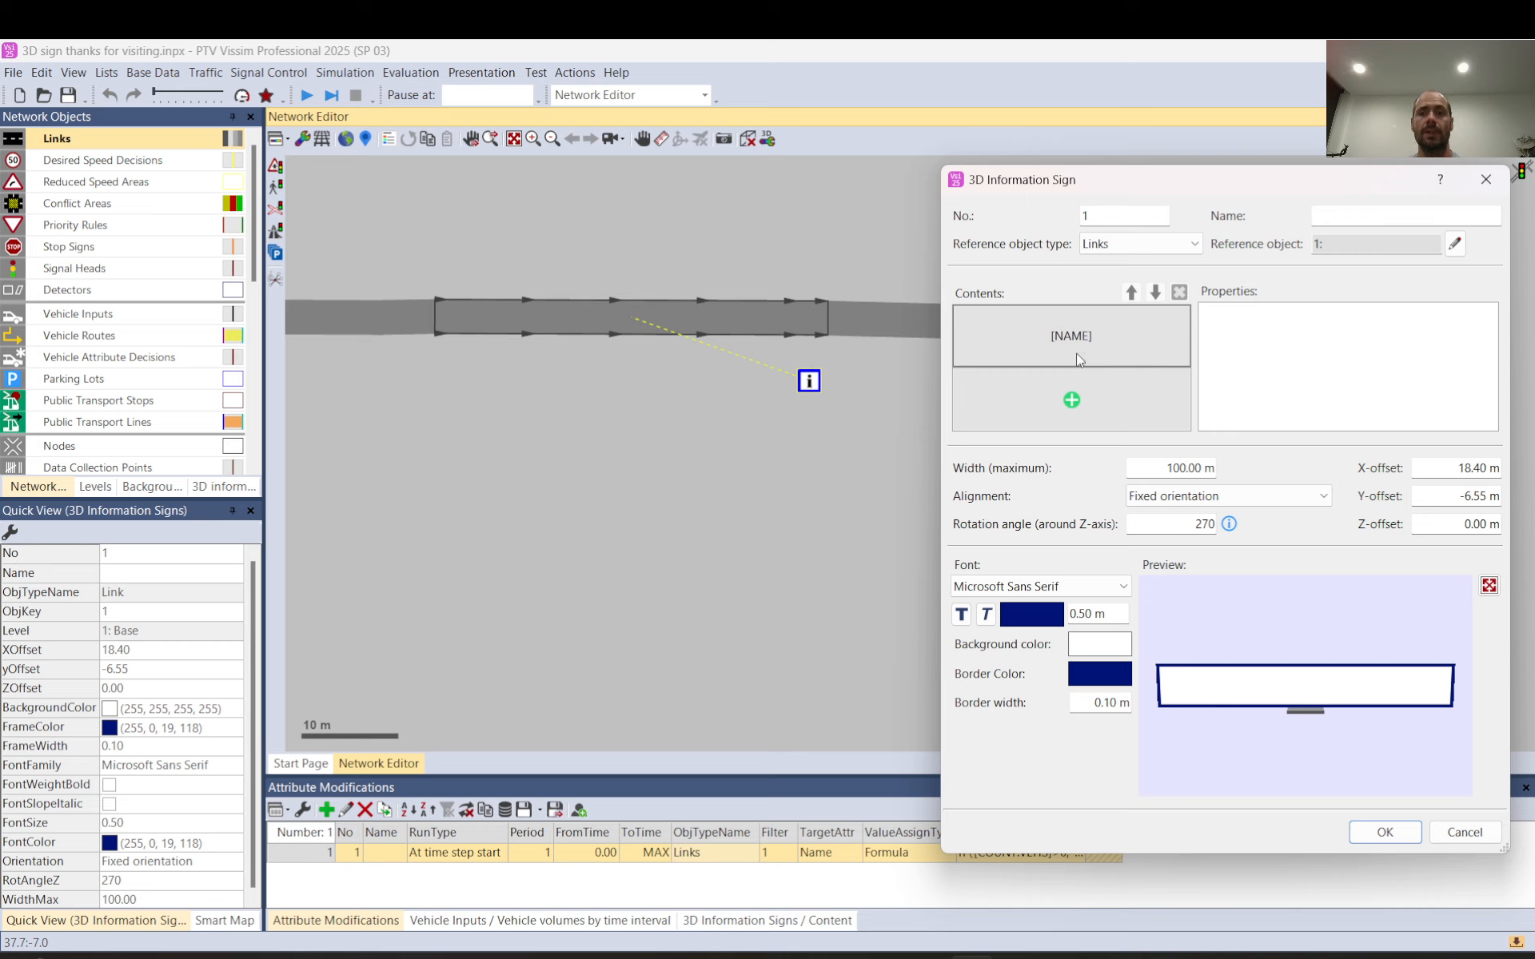
Step: Try to add the link's Name attribute value to the sign's contents
click(1072, 402)
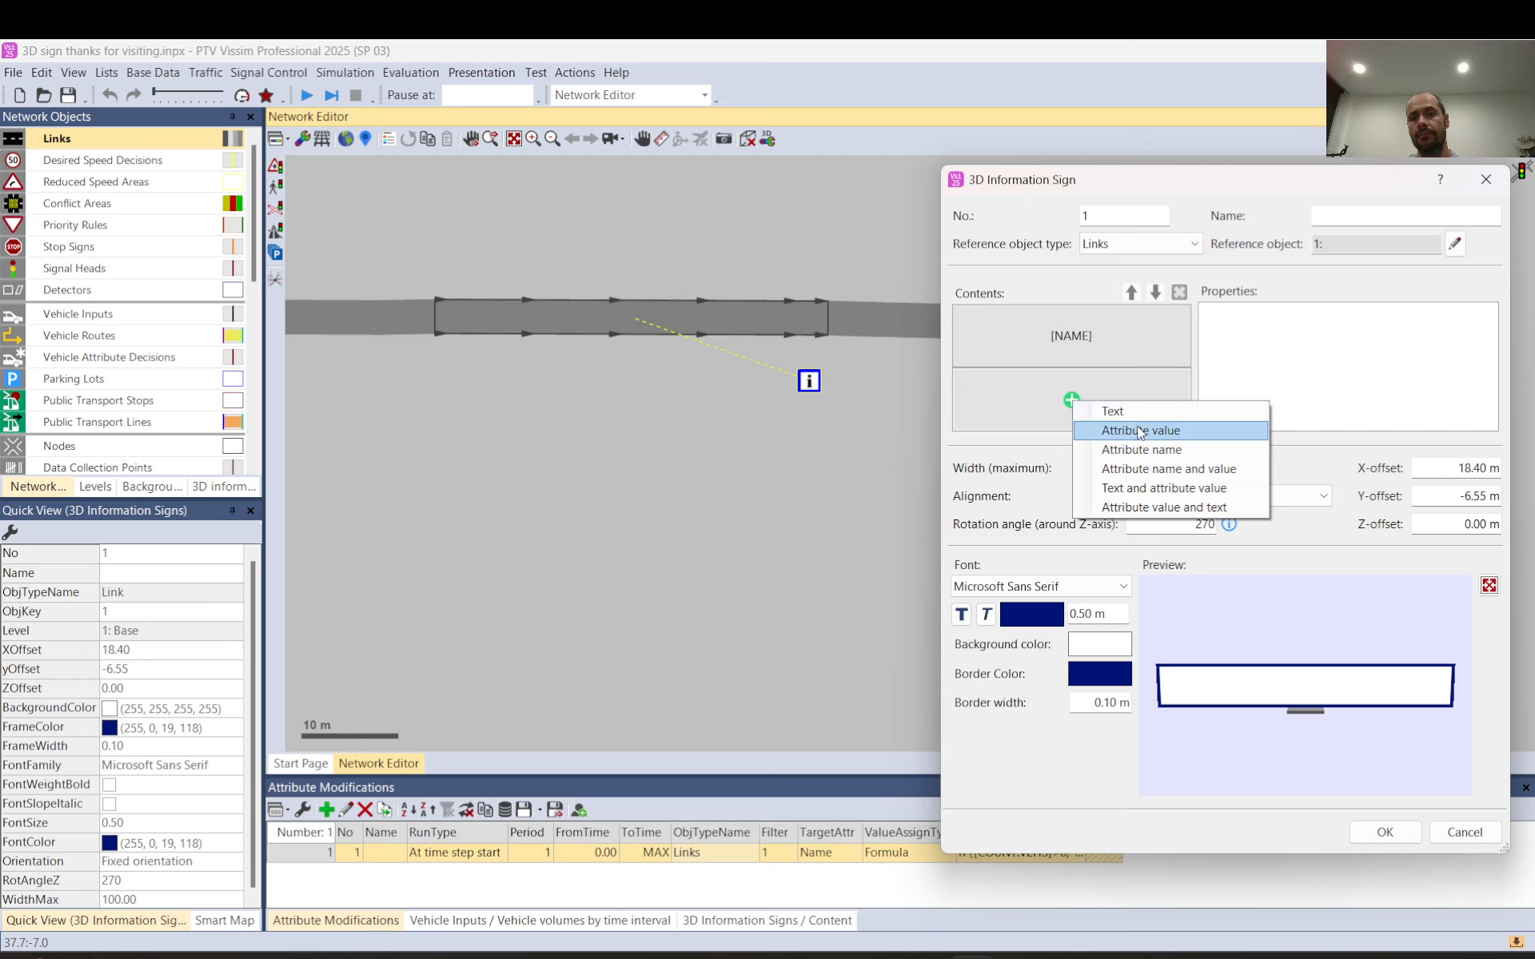
click(1099, 358)
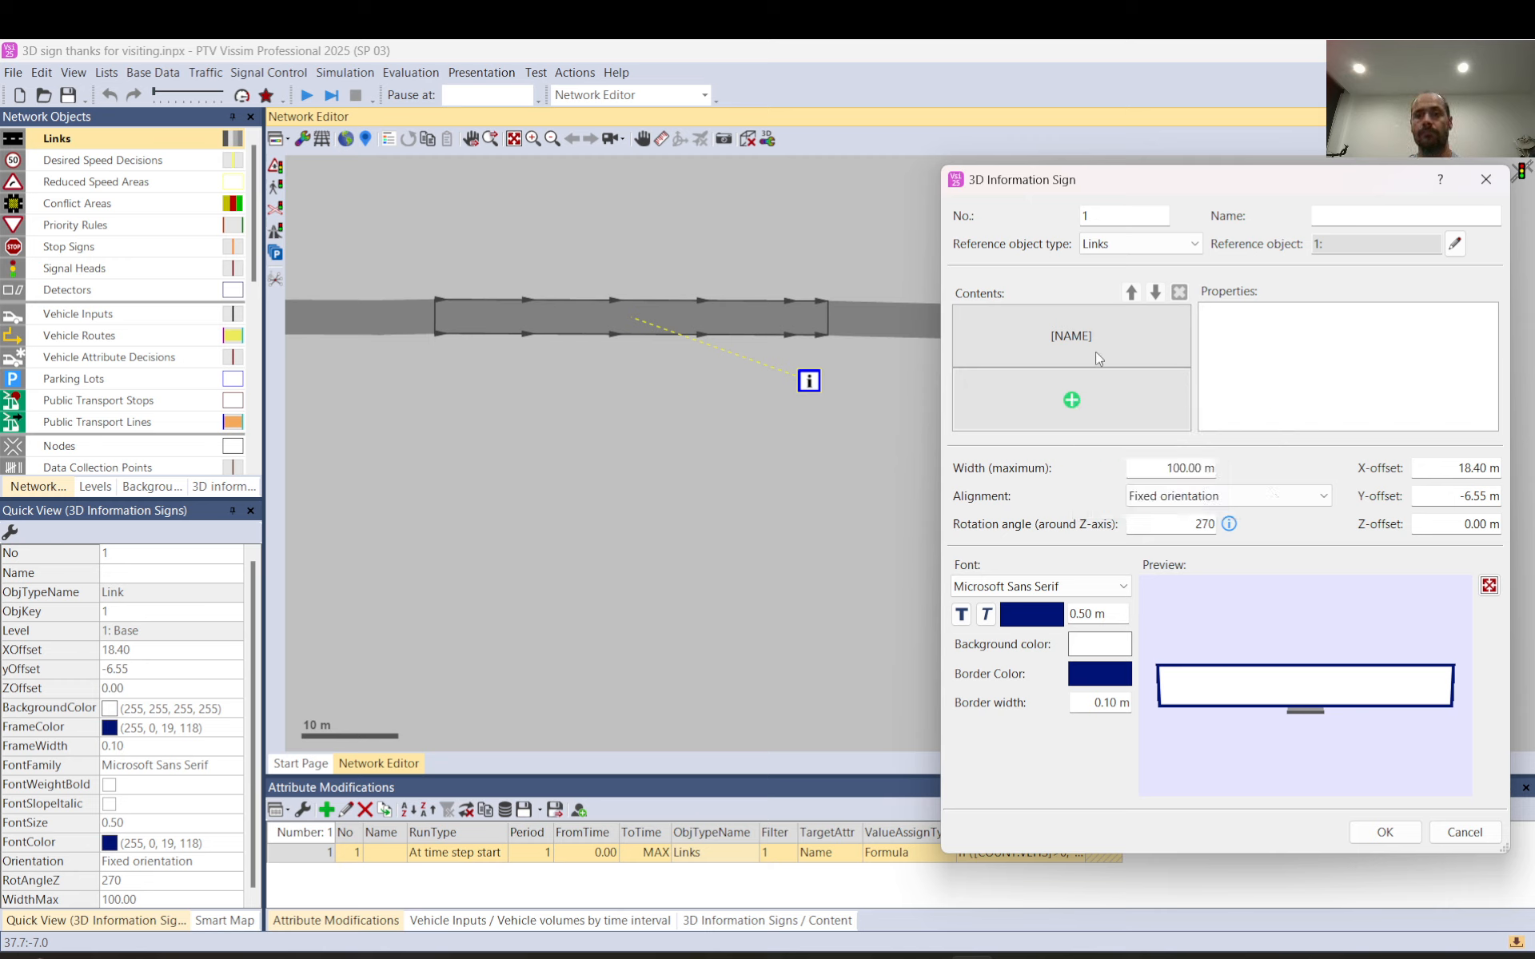
click(1072, 401)
click(1116, 433)
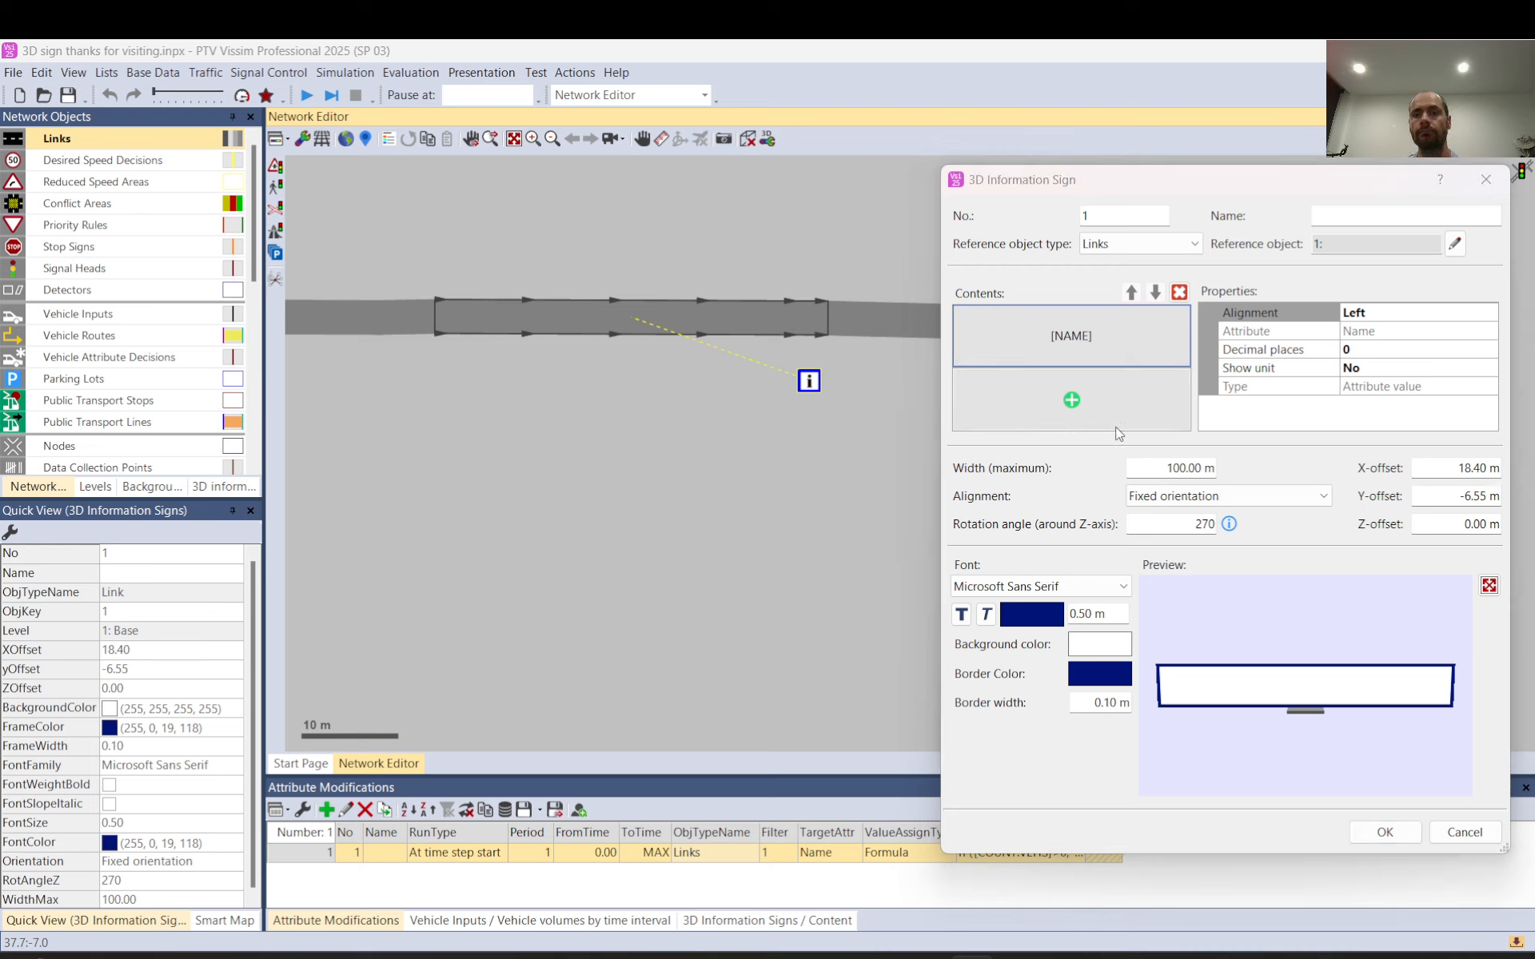
scroll(857, 422, down, 10)
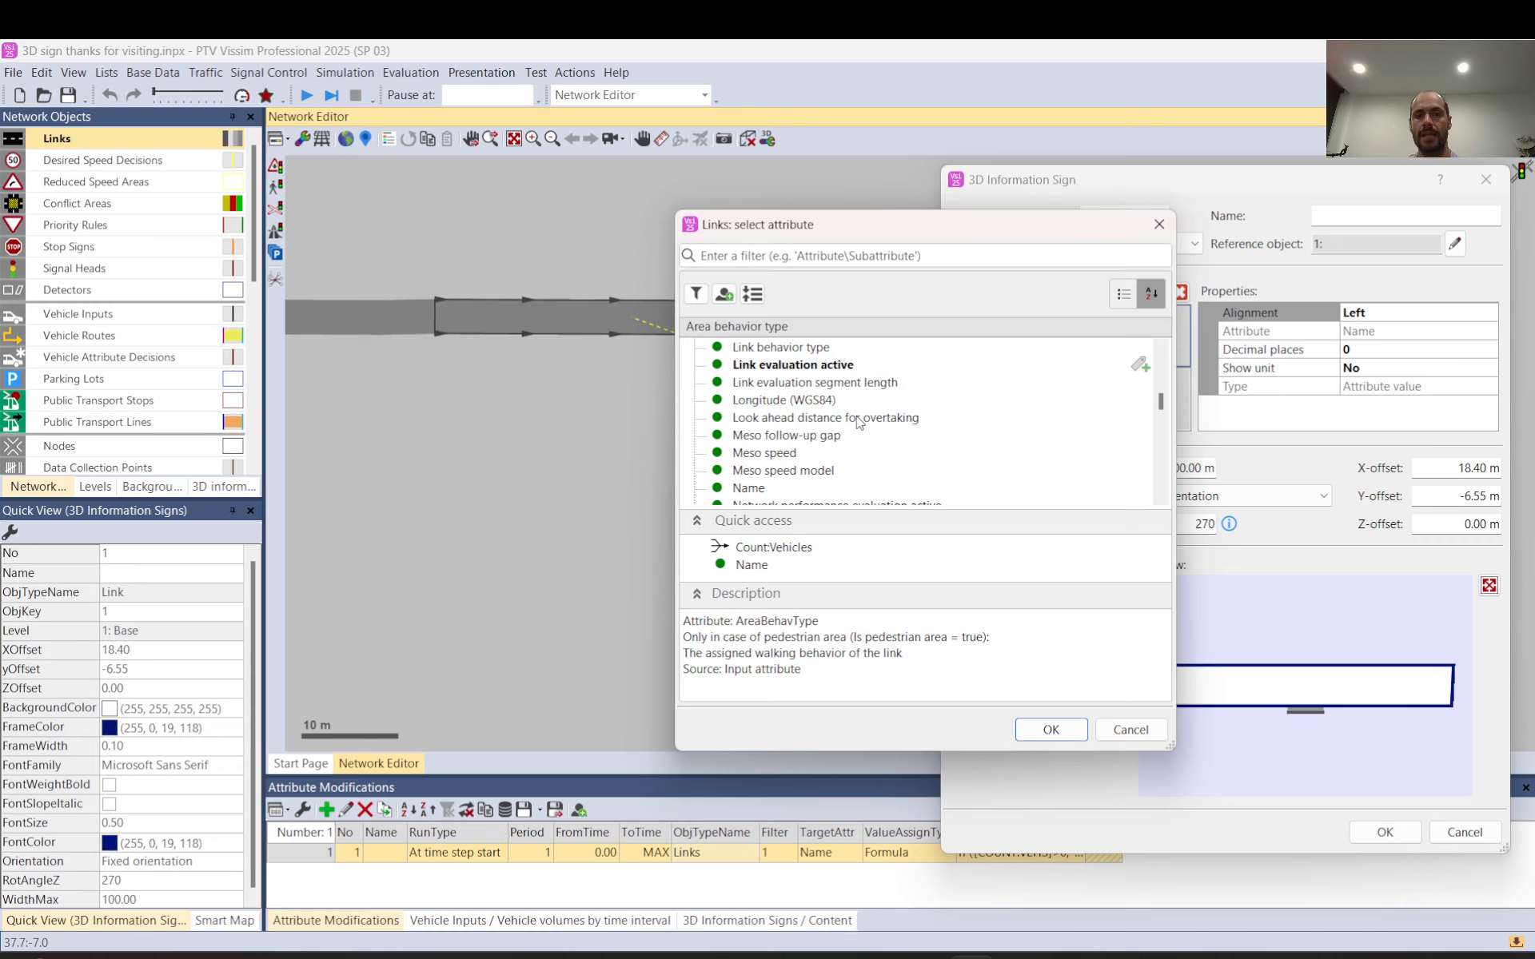
click(748, 488)
click(1155, 742)
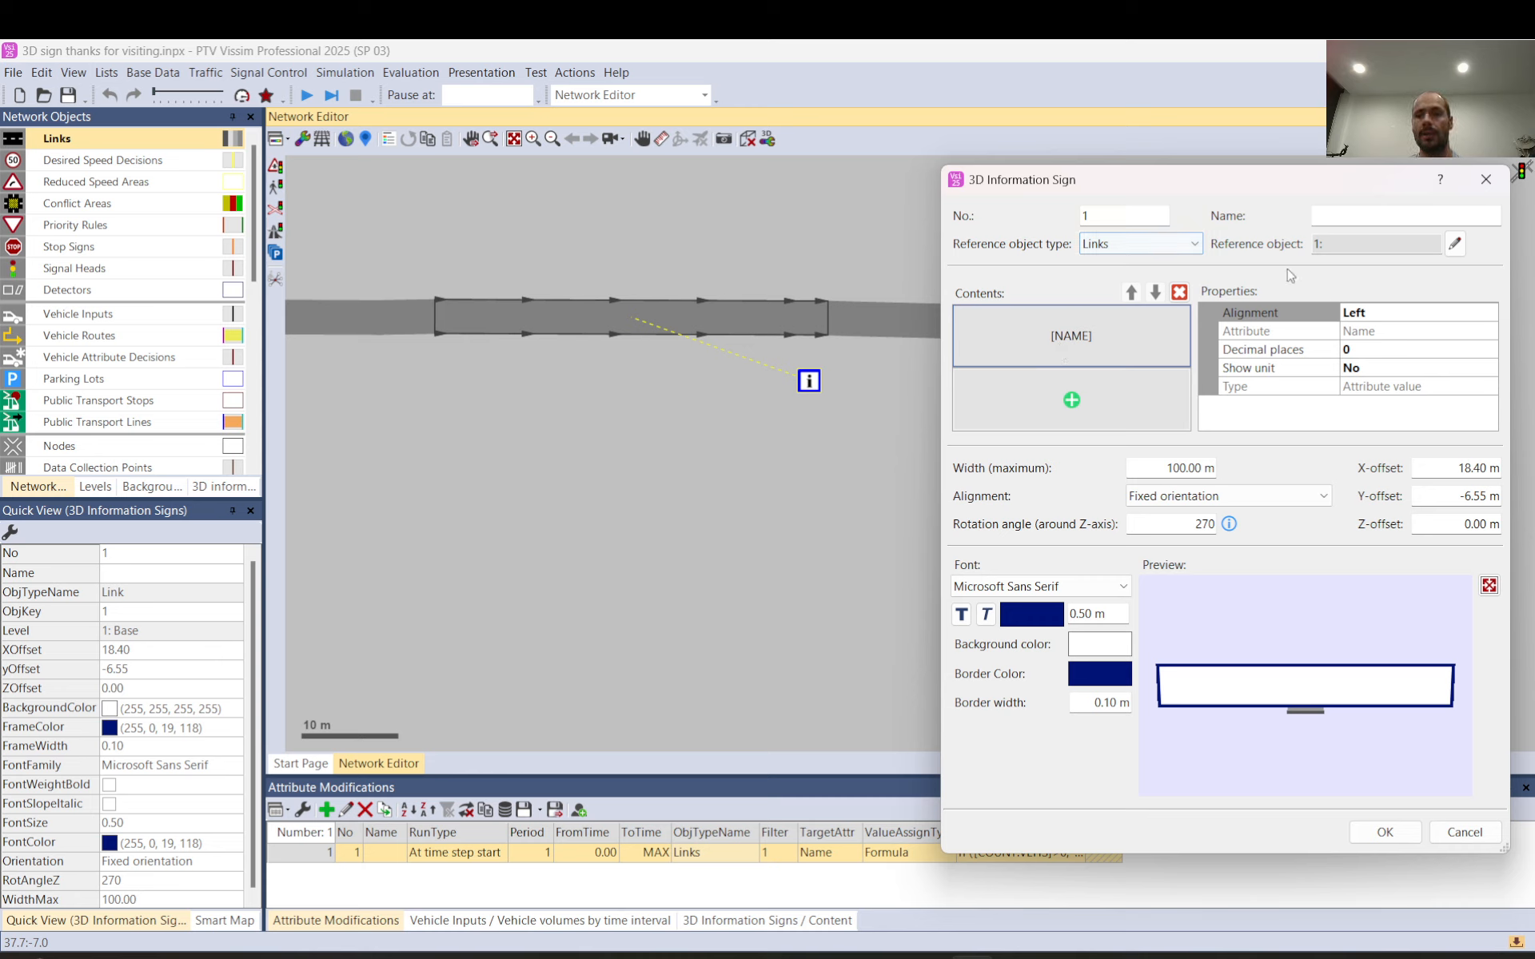
Step: Check the sign's reference object and accept the sign's settings
click(1333, 244)
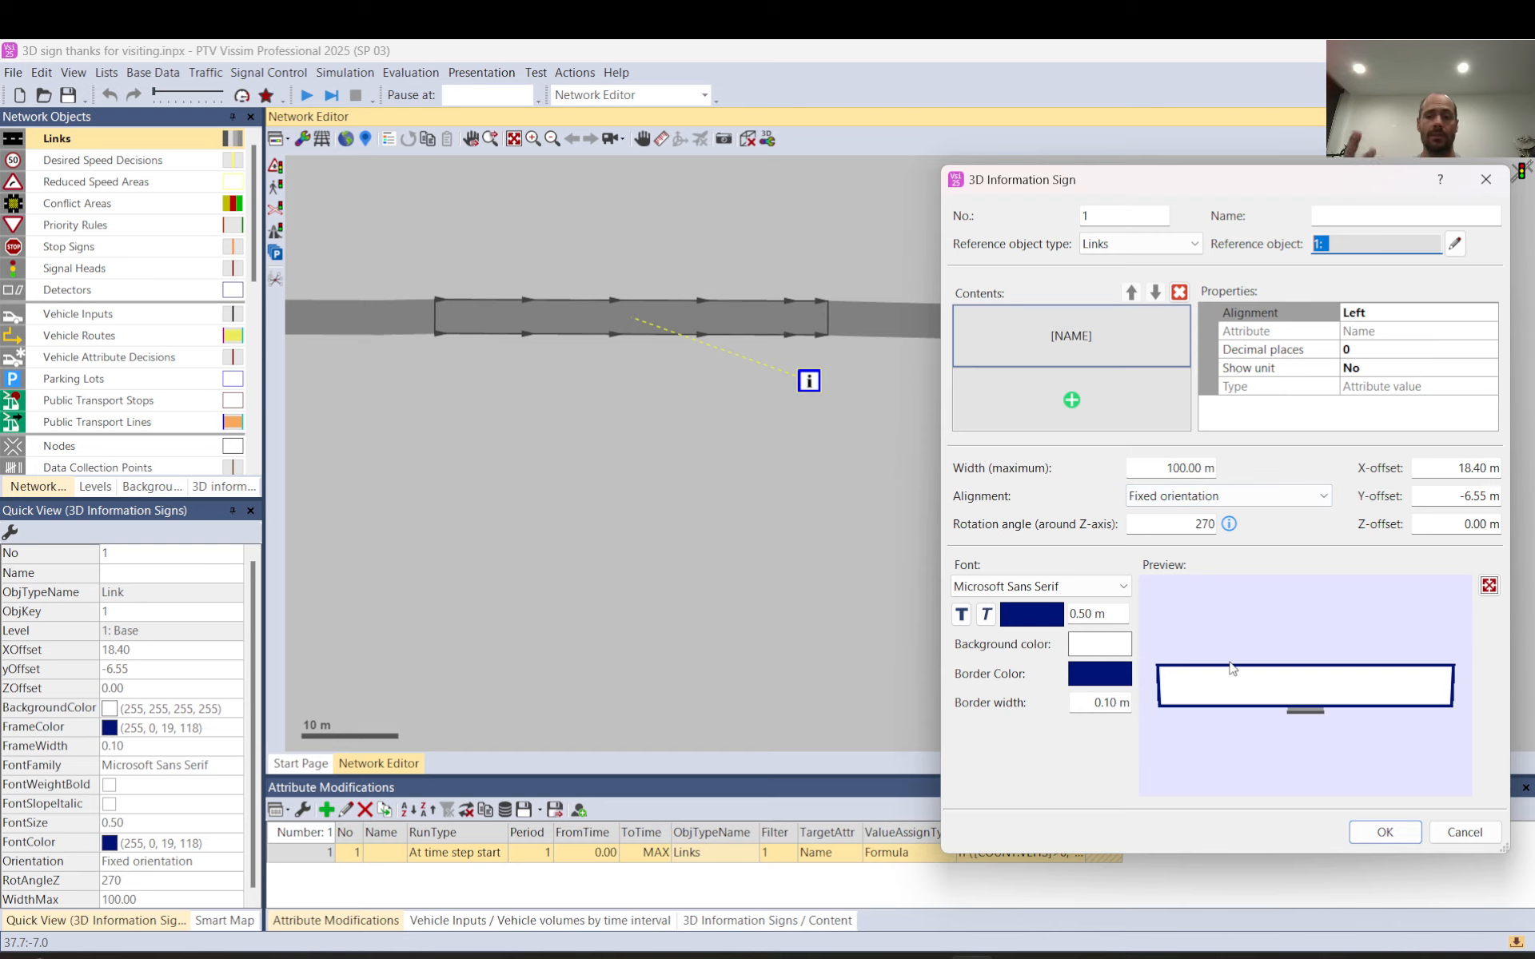
click(1392, 831)
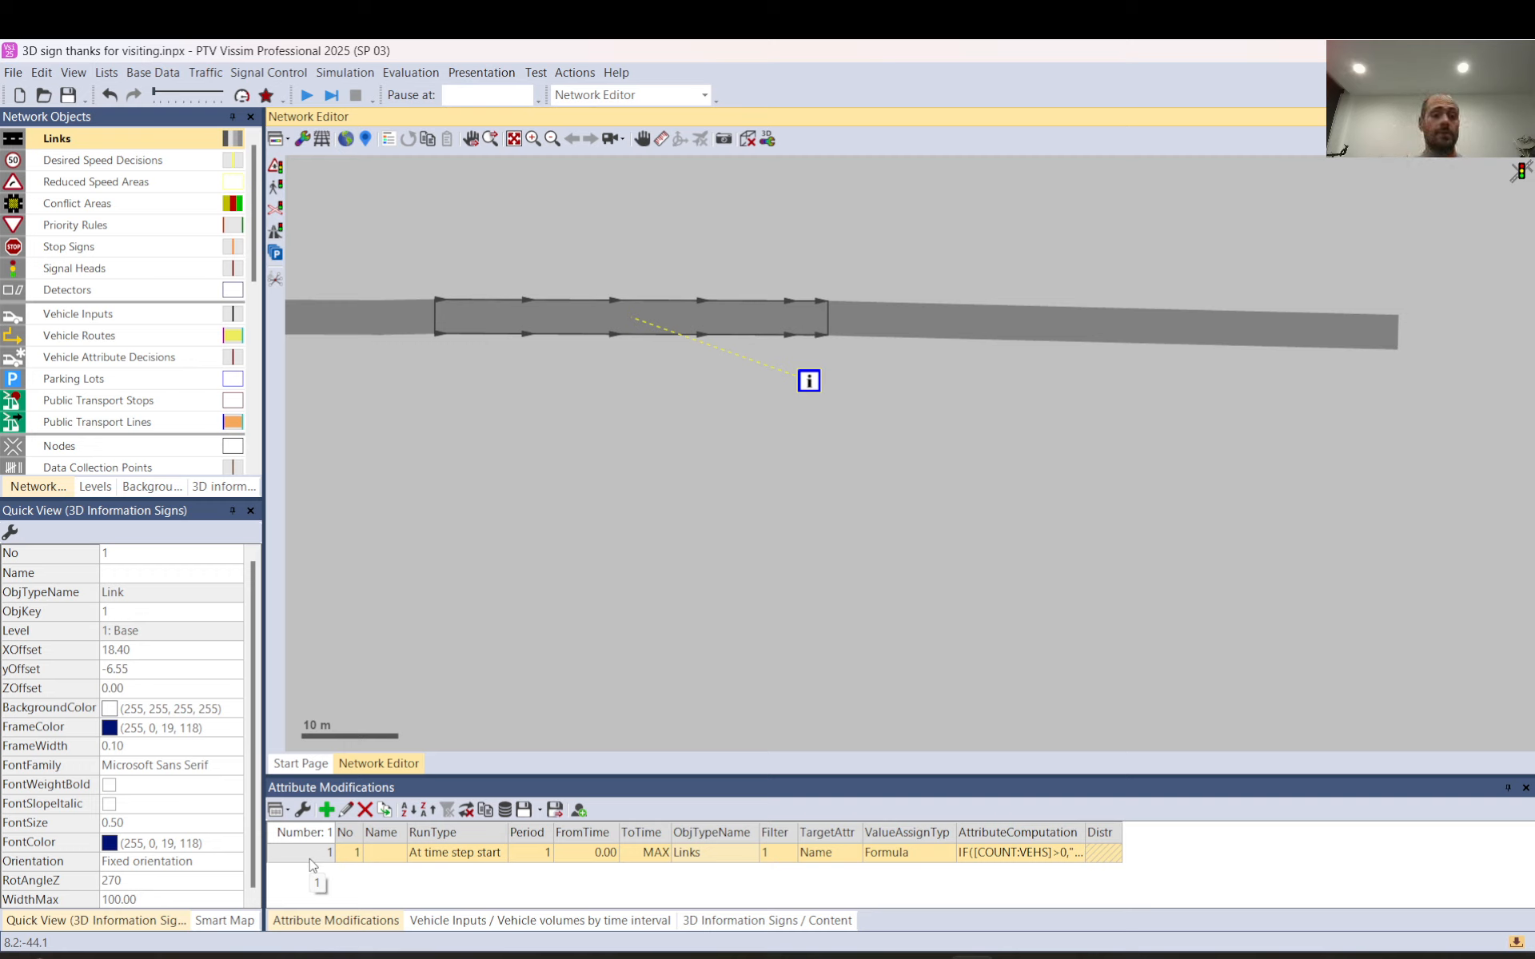
Step: Open attribute modification 1 and review its object type, target attribute and formula
click(572, 73)
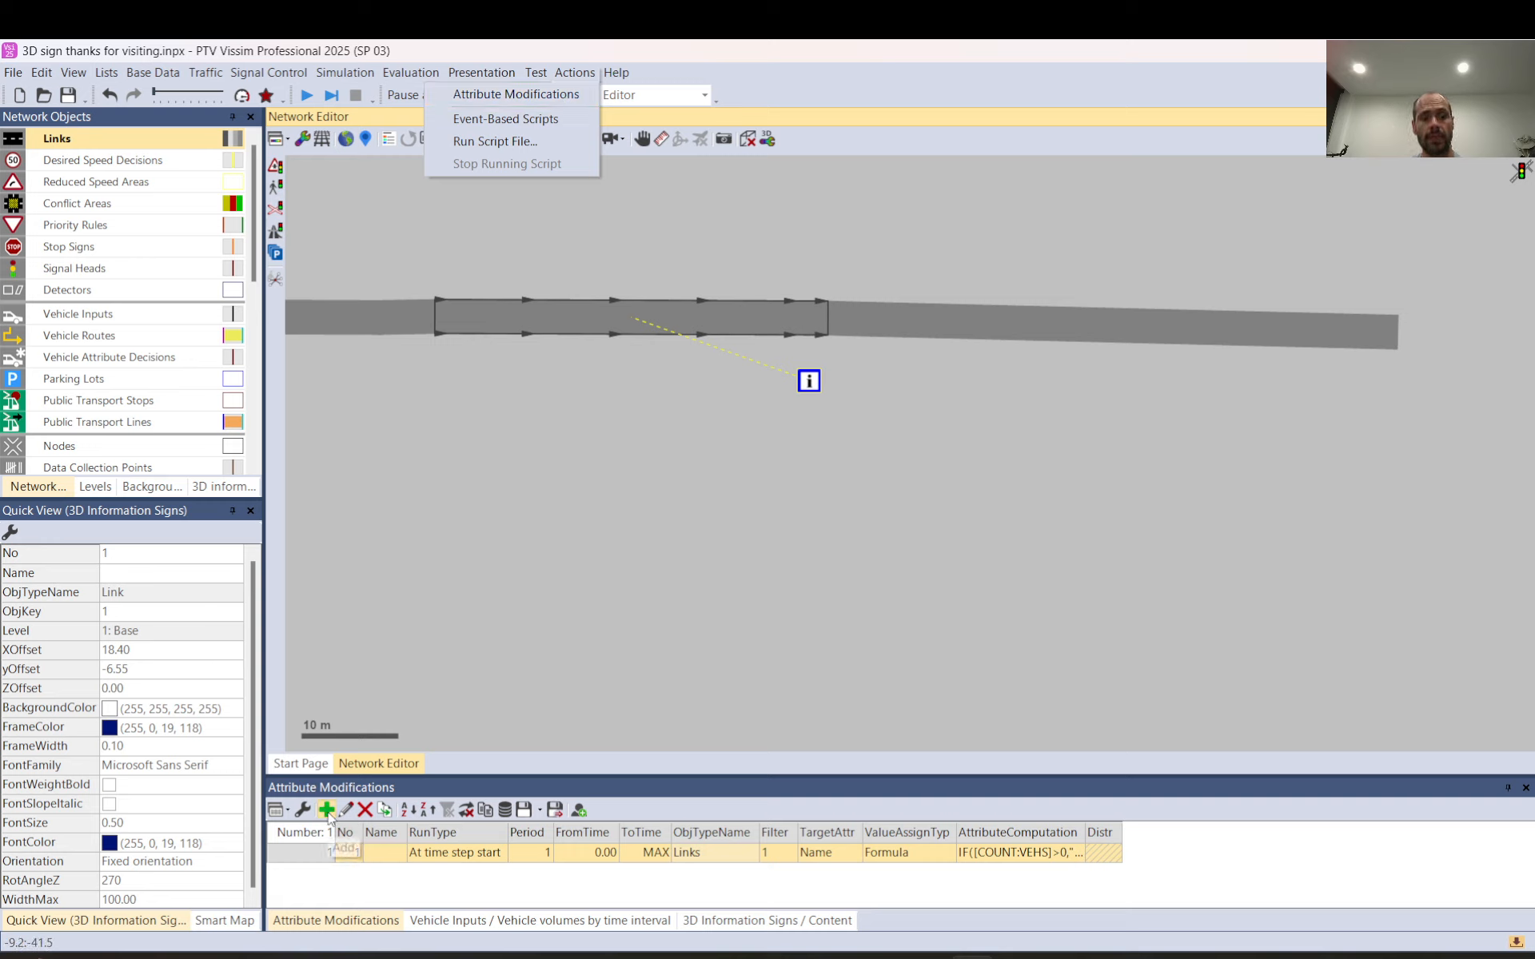
click(328, 859)
double_click(329, 859)
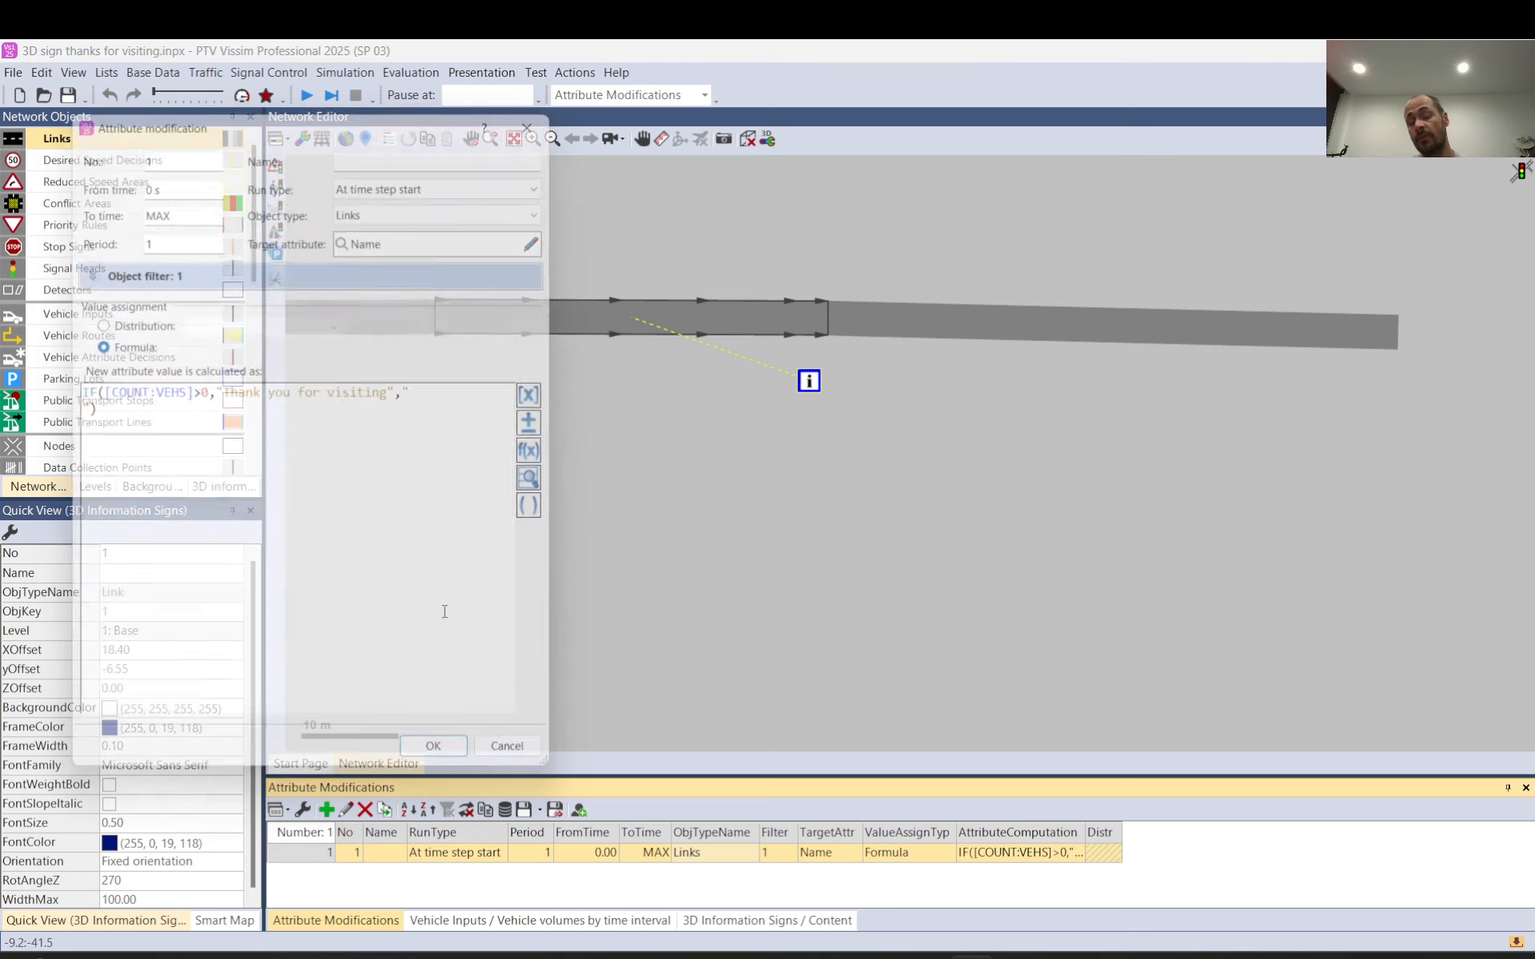
drag(377, 107, 1088, 113)
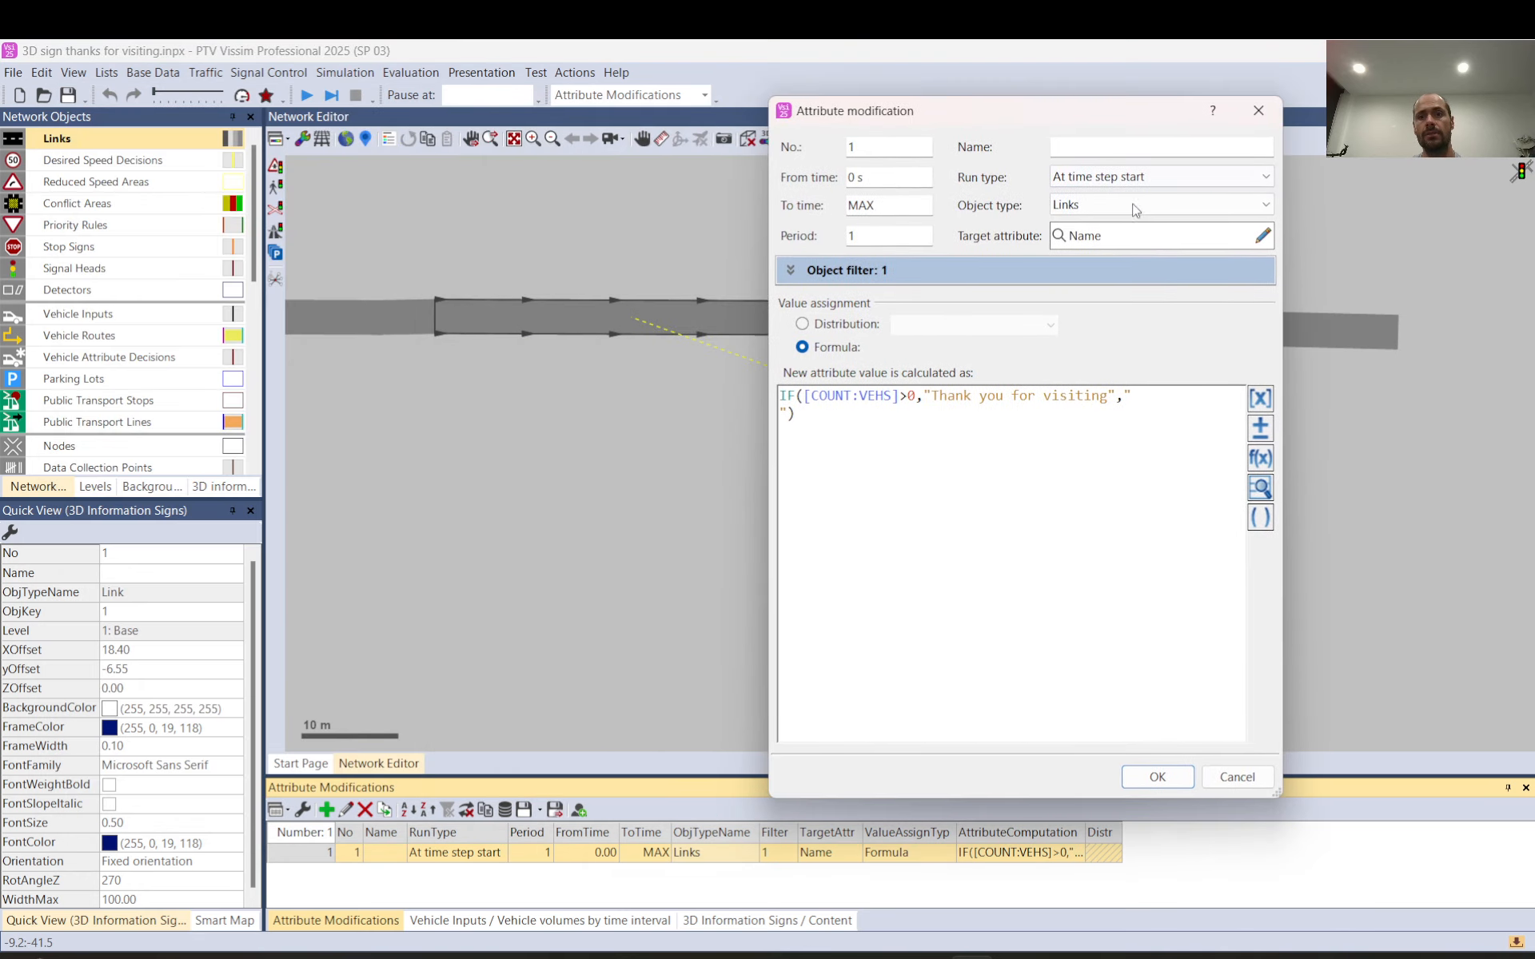
click(1267, 209)
click(1270, 213)
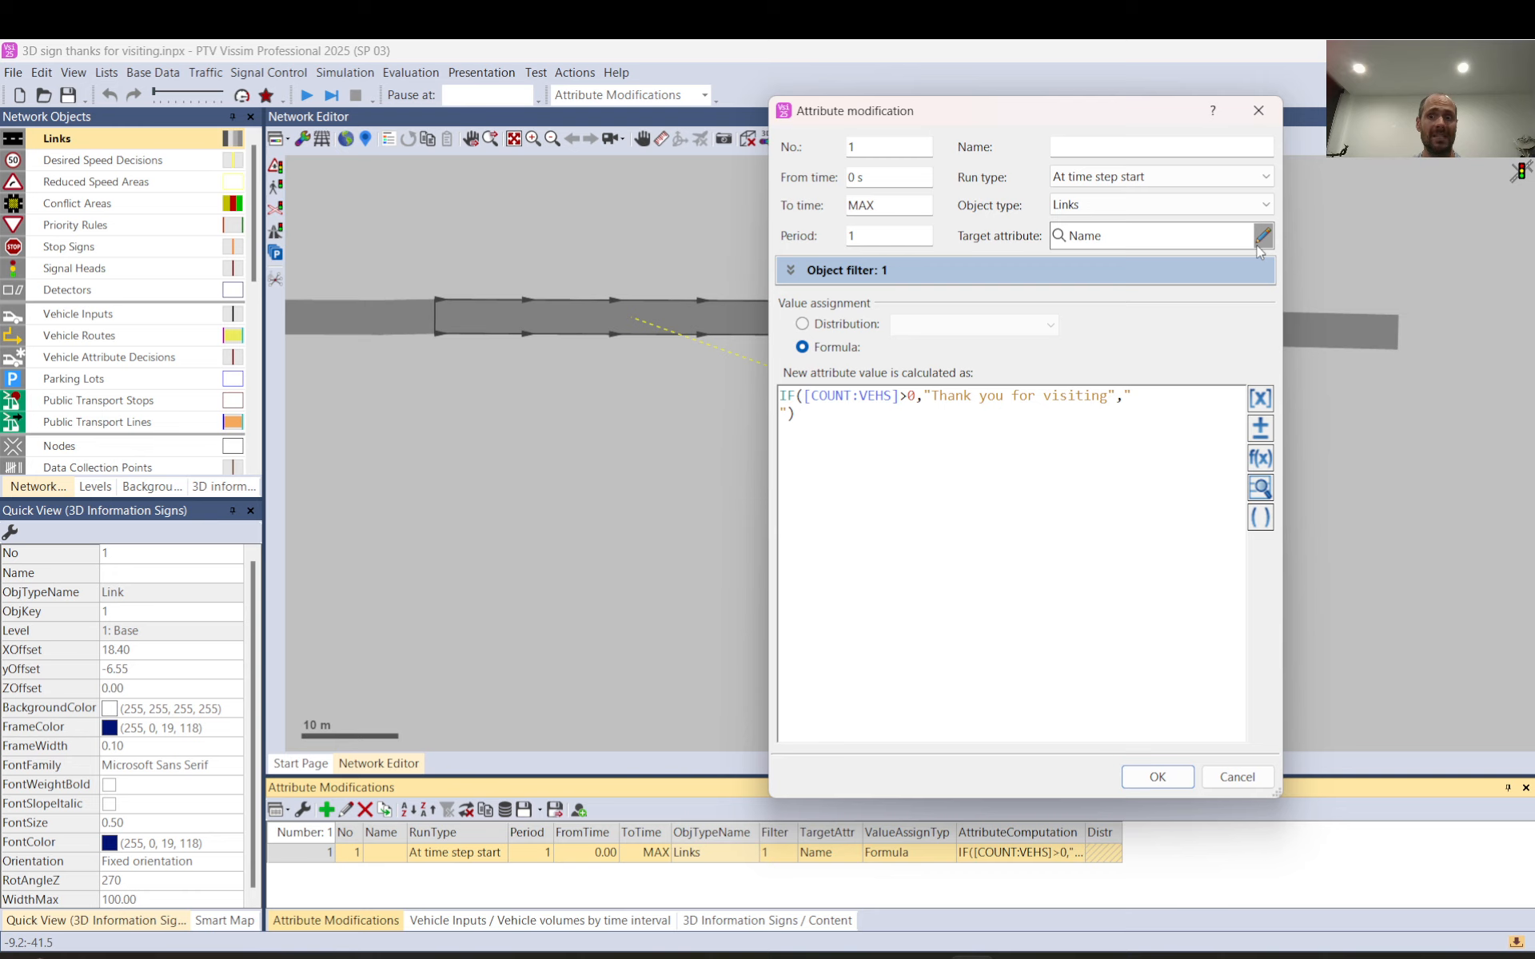
drag(900, 125, 1118, 133)
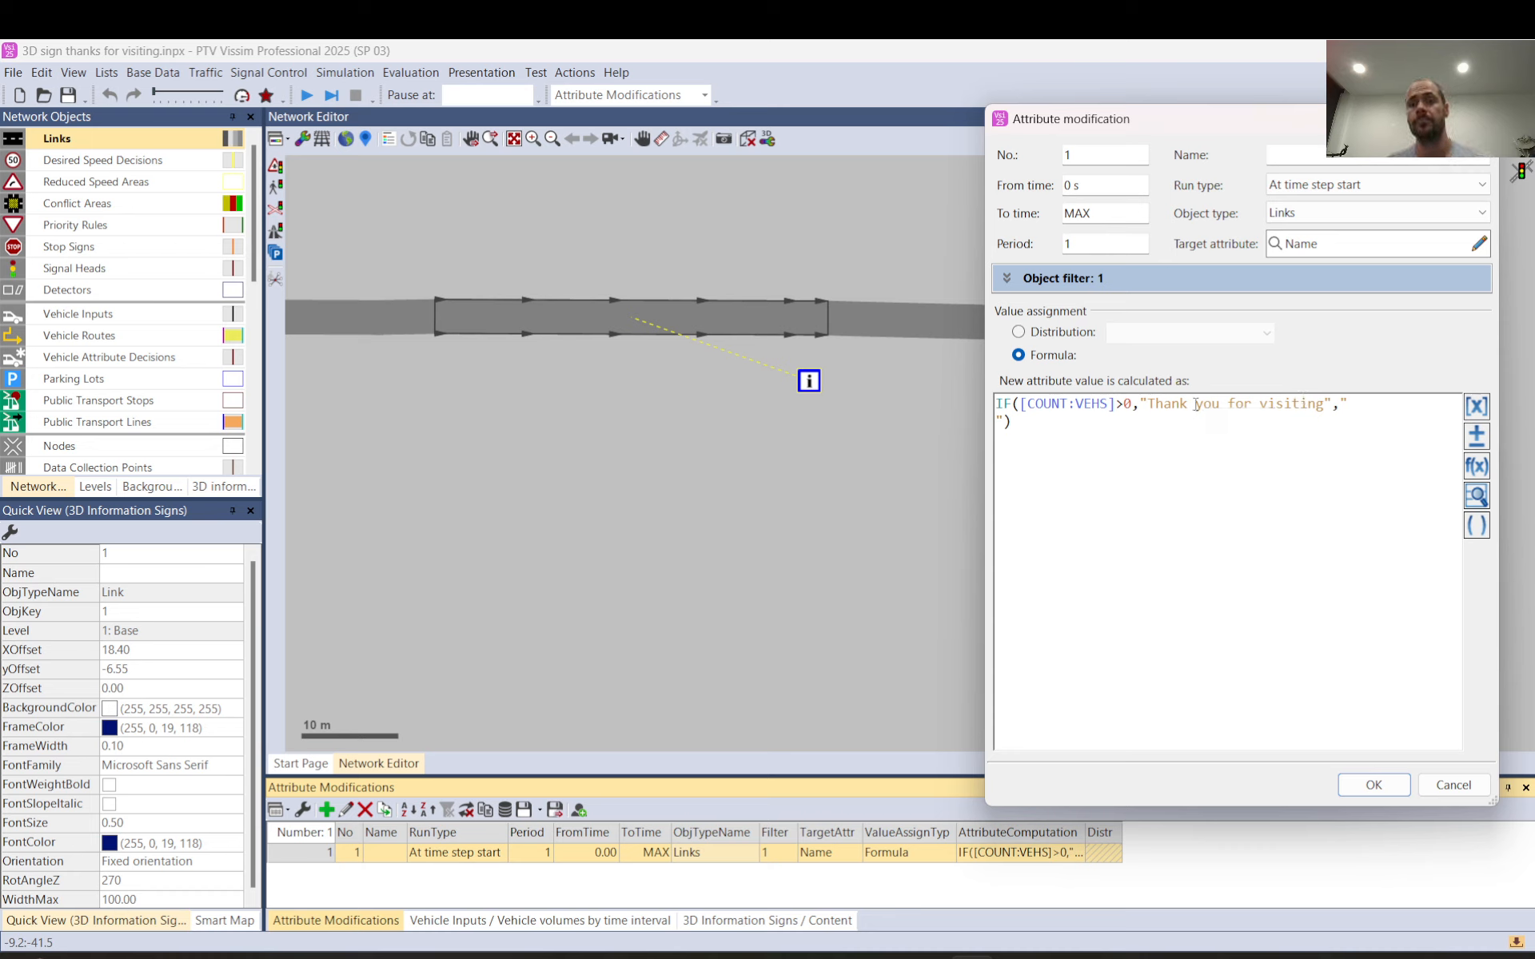
Step: Expand the object filter of the attribute modification and examine its filter expression
click(1009, 277)
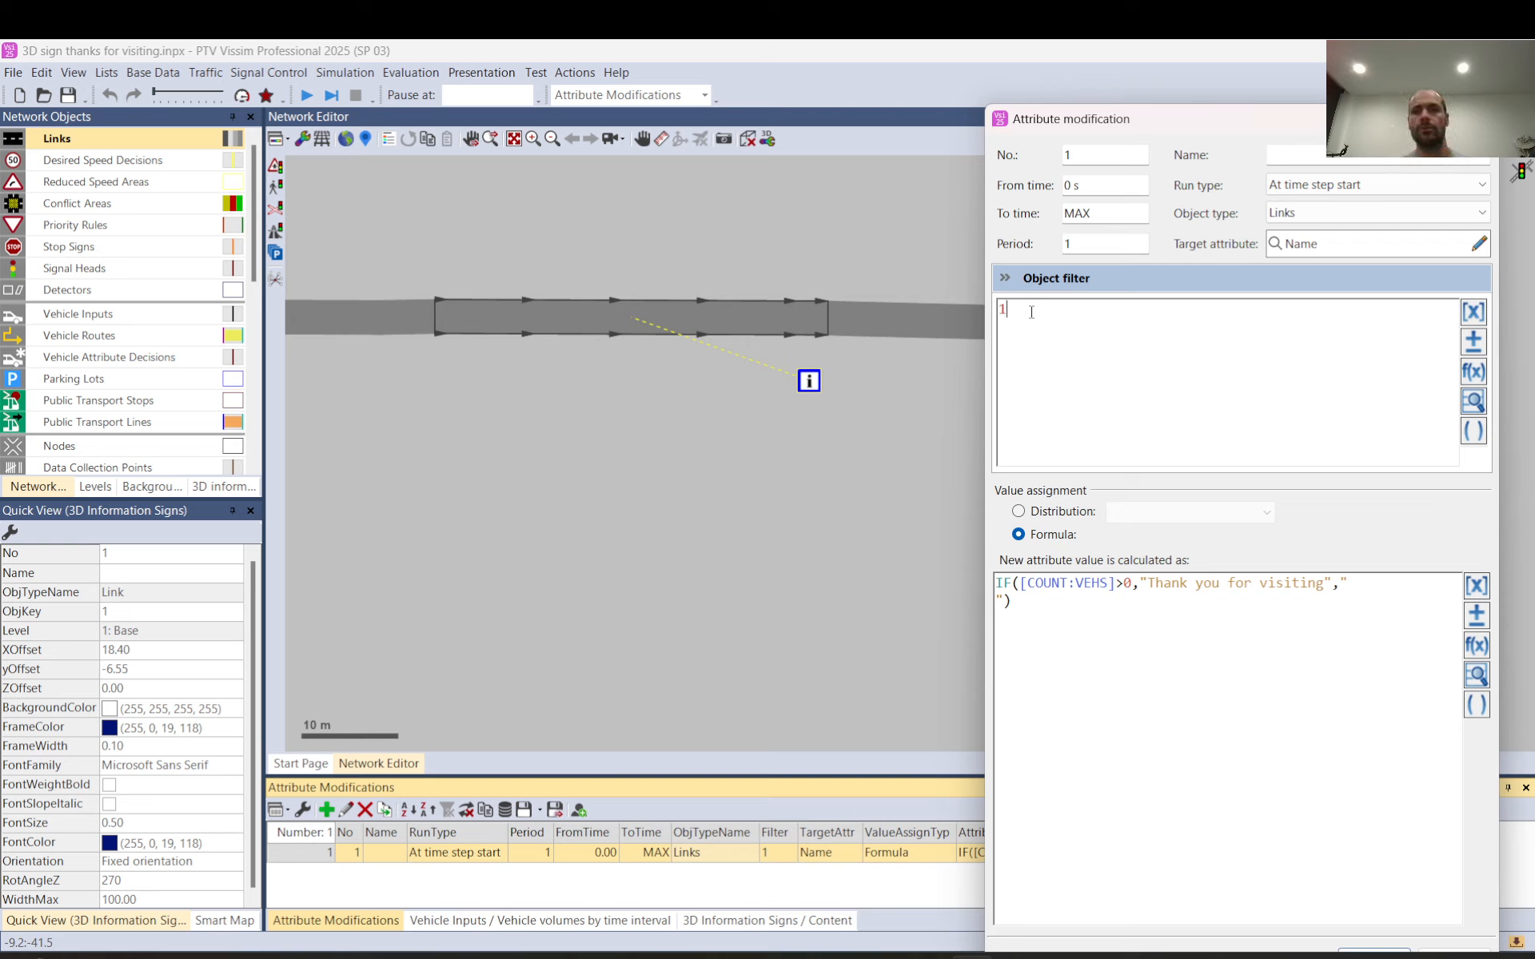
drag(1031, 313, 995, 312)
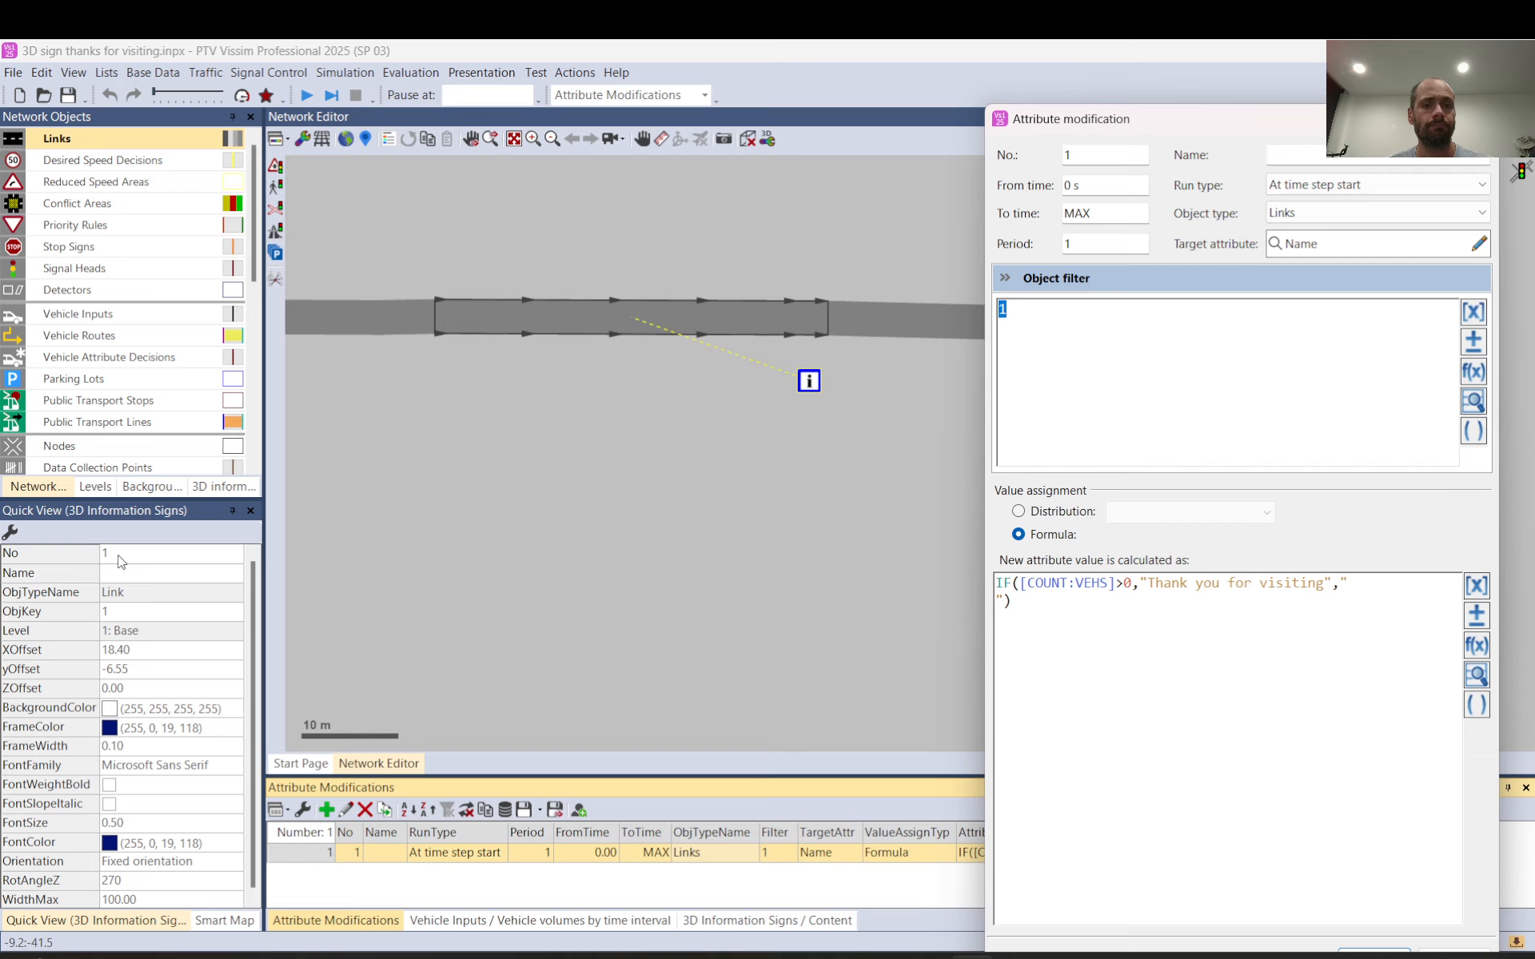
click(1048, 321)
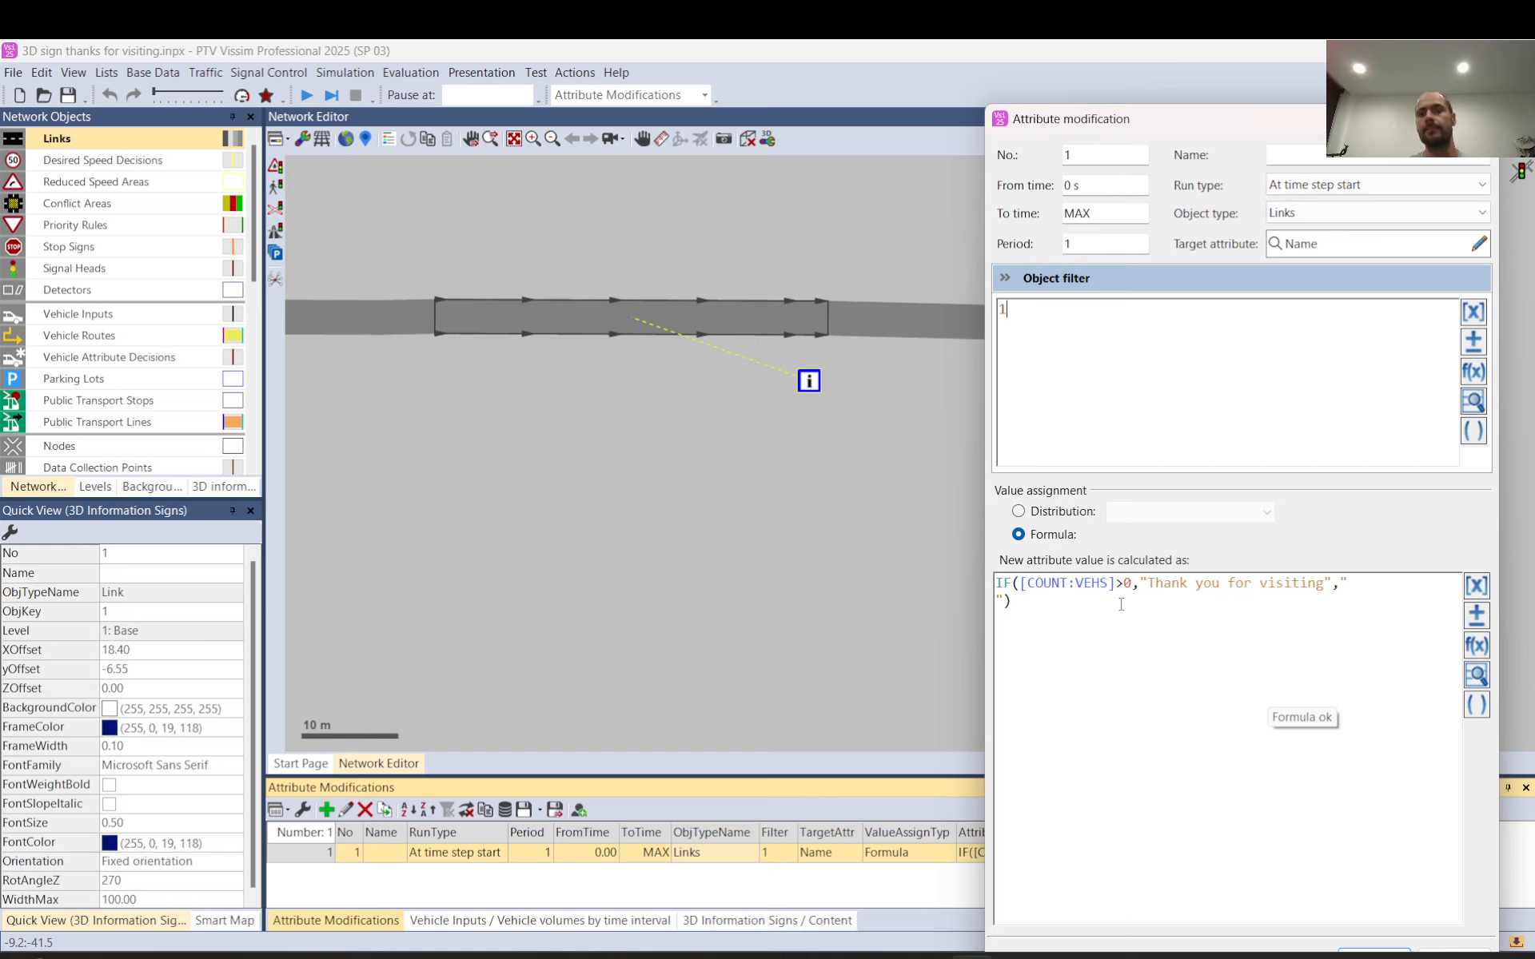
click(1112, 583)
click(1077, 633)
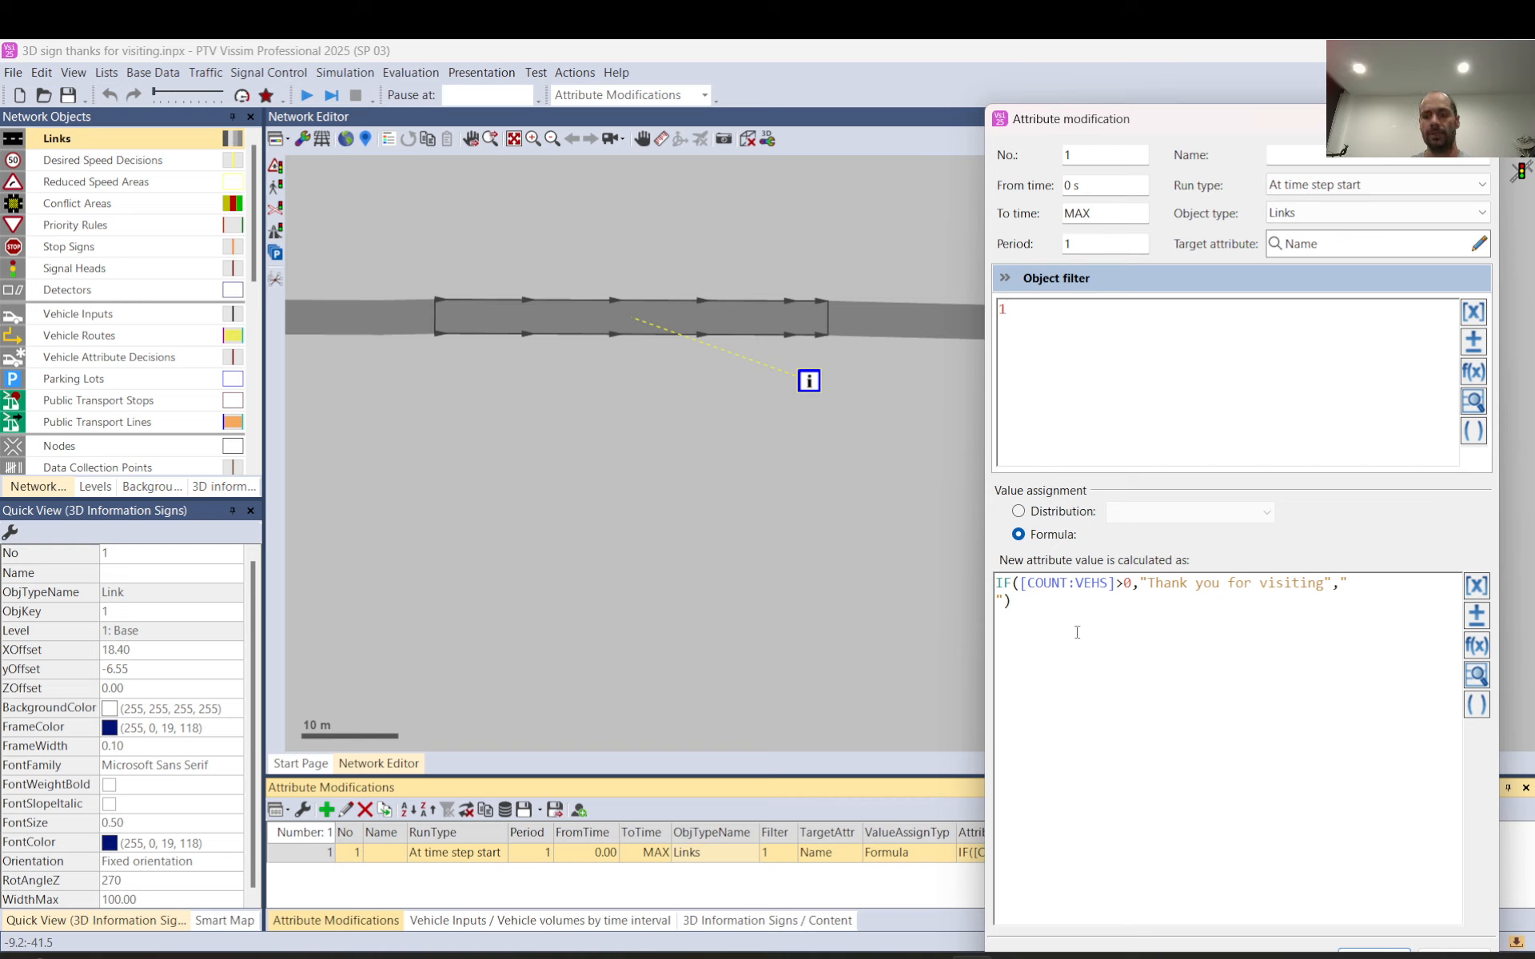
key(ctrl+a)
text(IF)
key(ctrl+a)
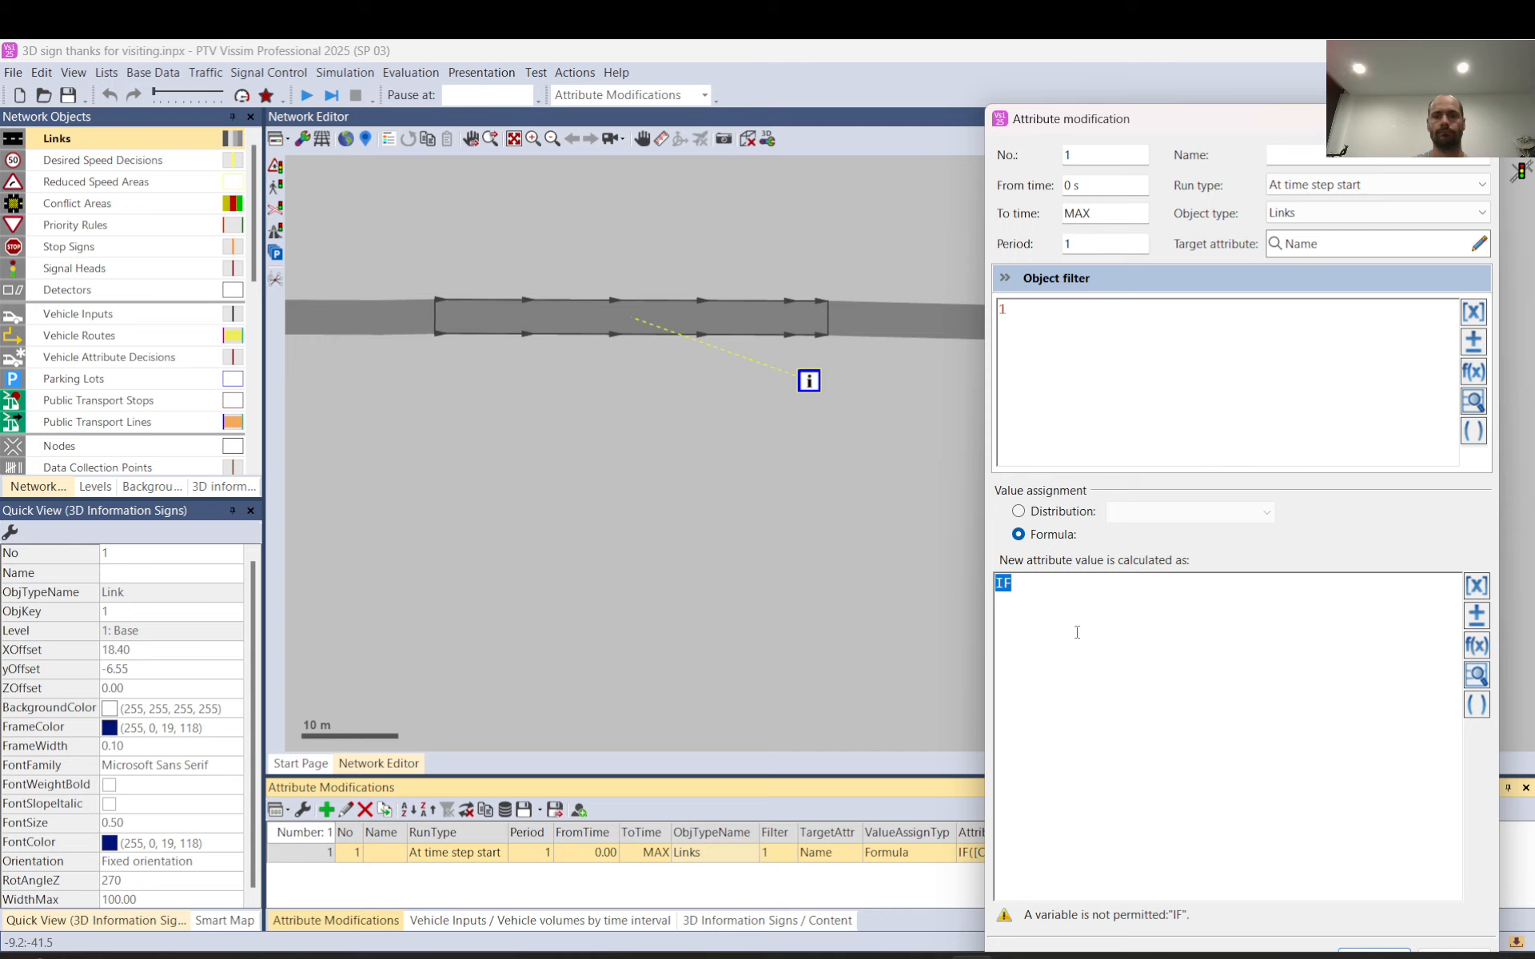
key(Escape)
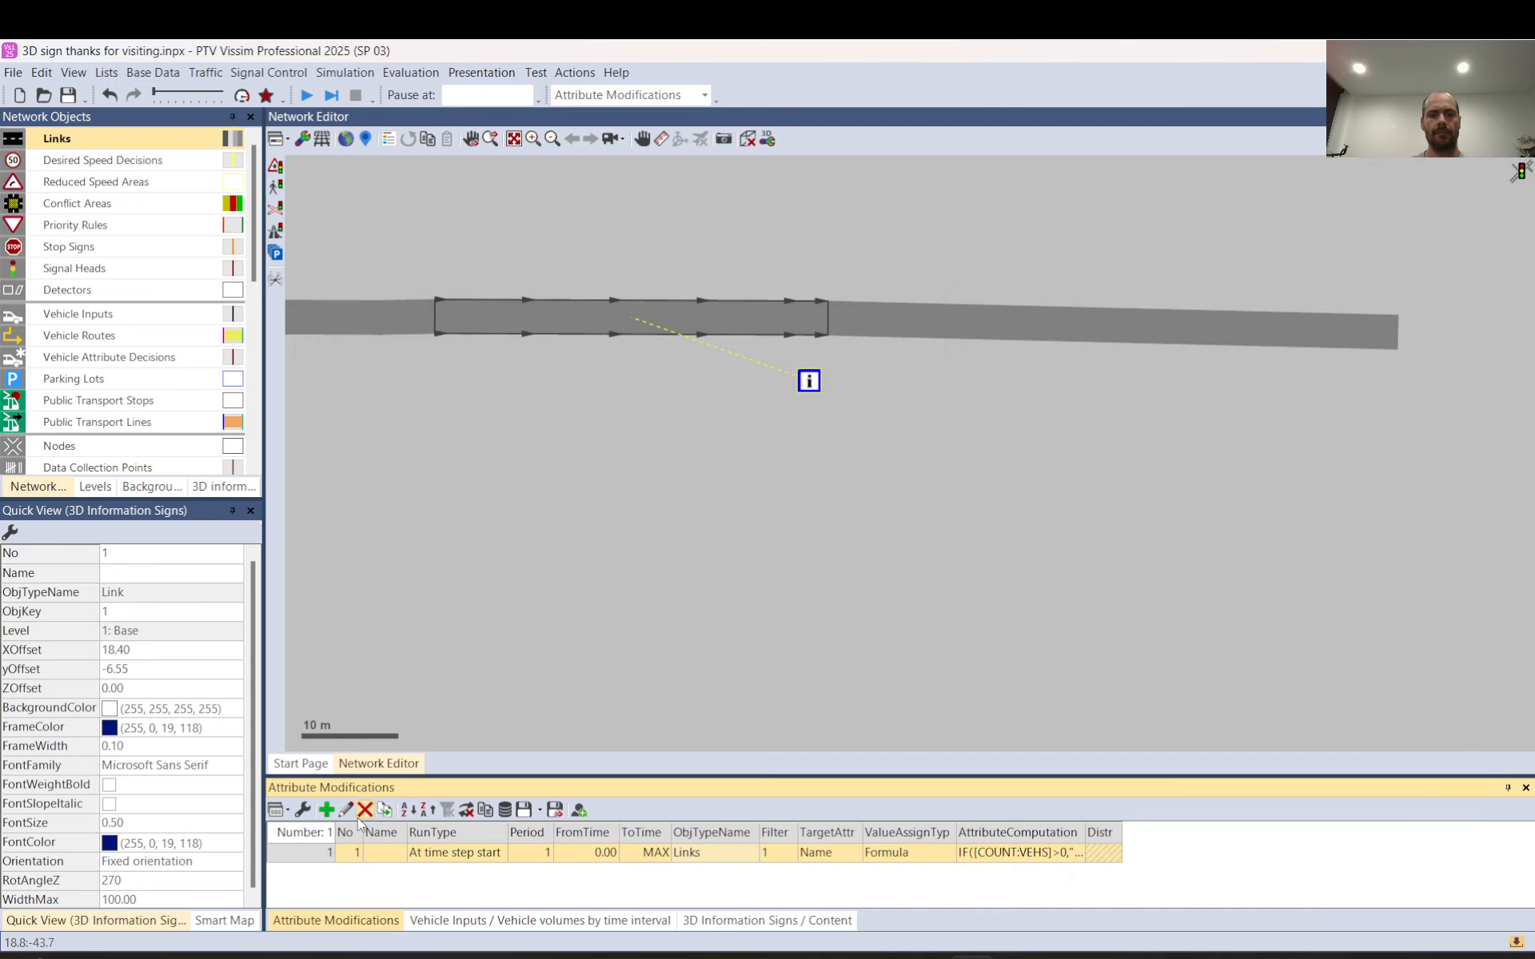
Step: Reopen attribute modification 1 and insert the If (b, w, f) function below the existing formula
double_click(305, 857)
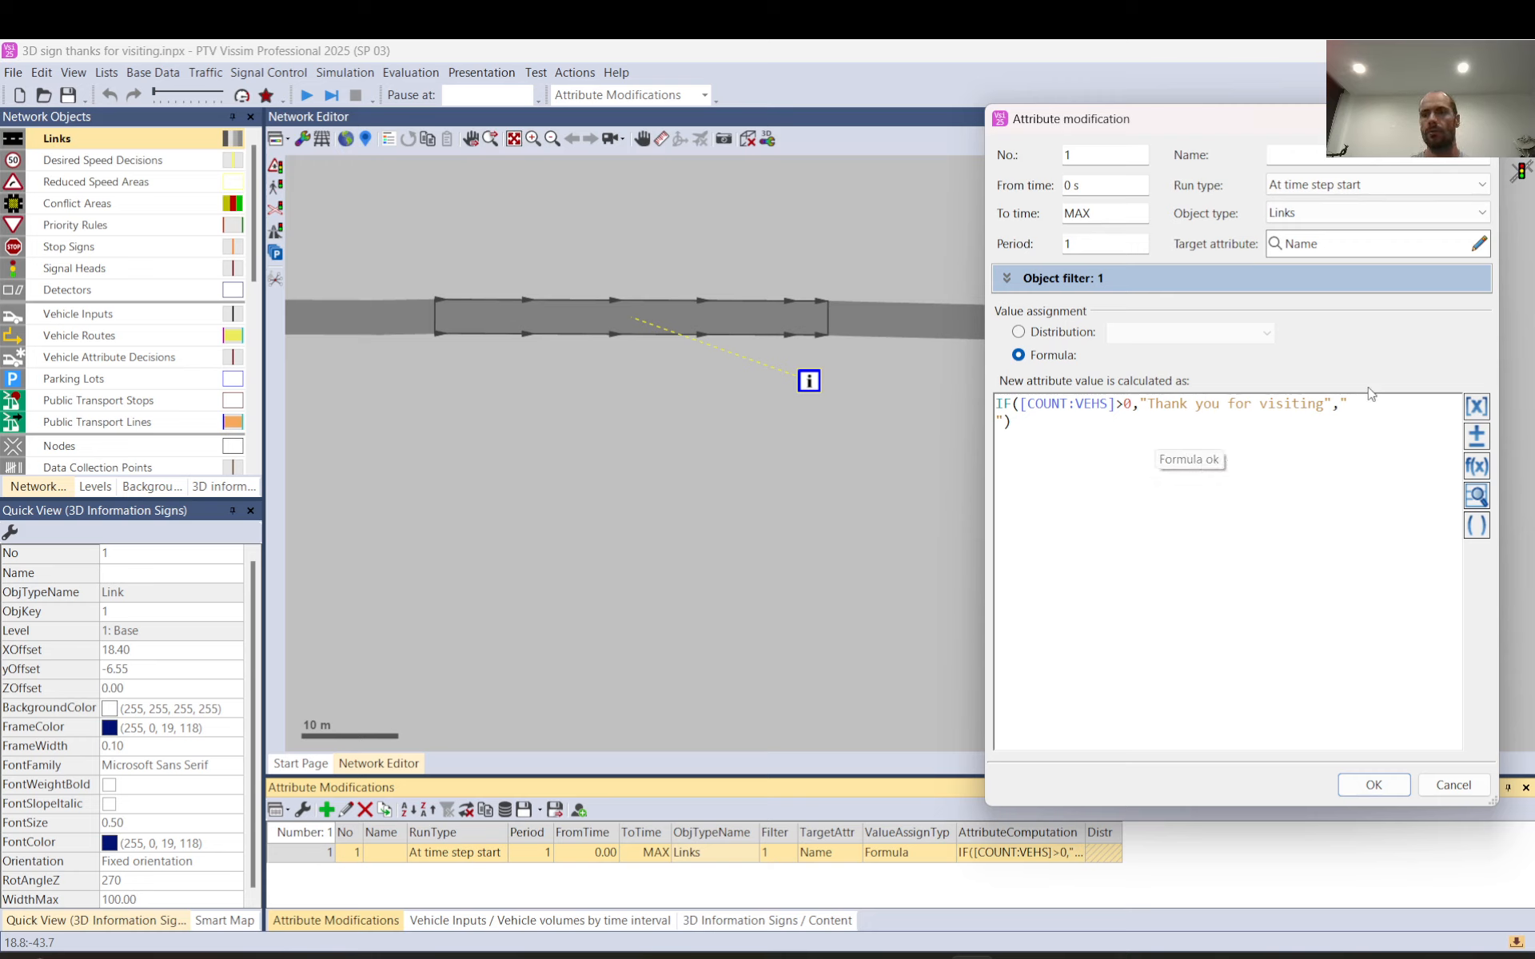
click(1477, 466)
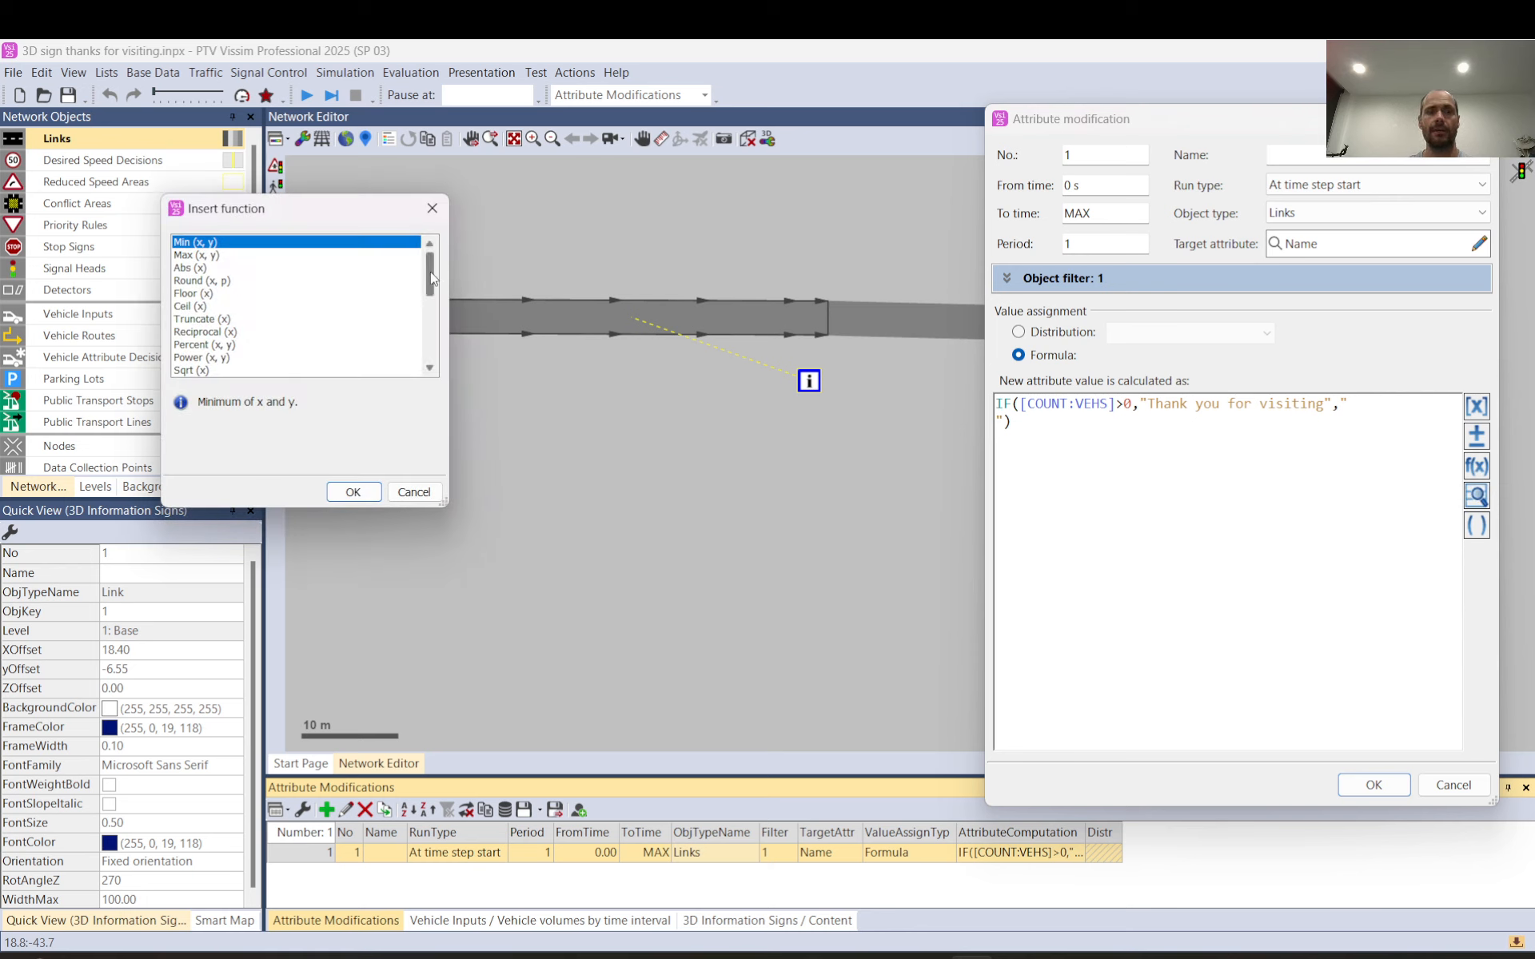
drag(430, 272, 429, 312)
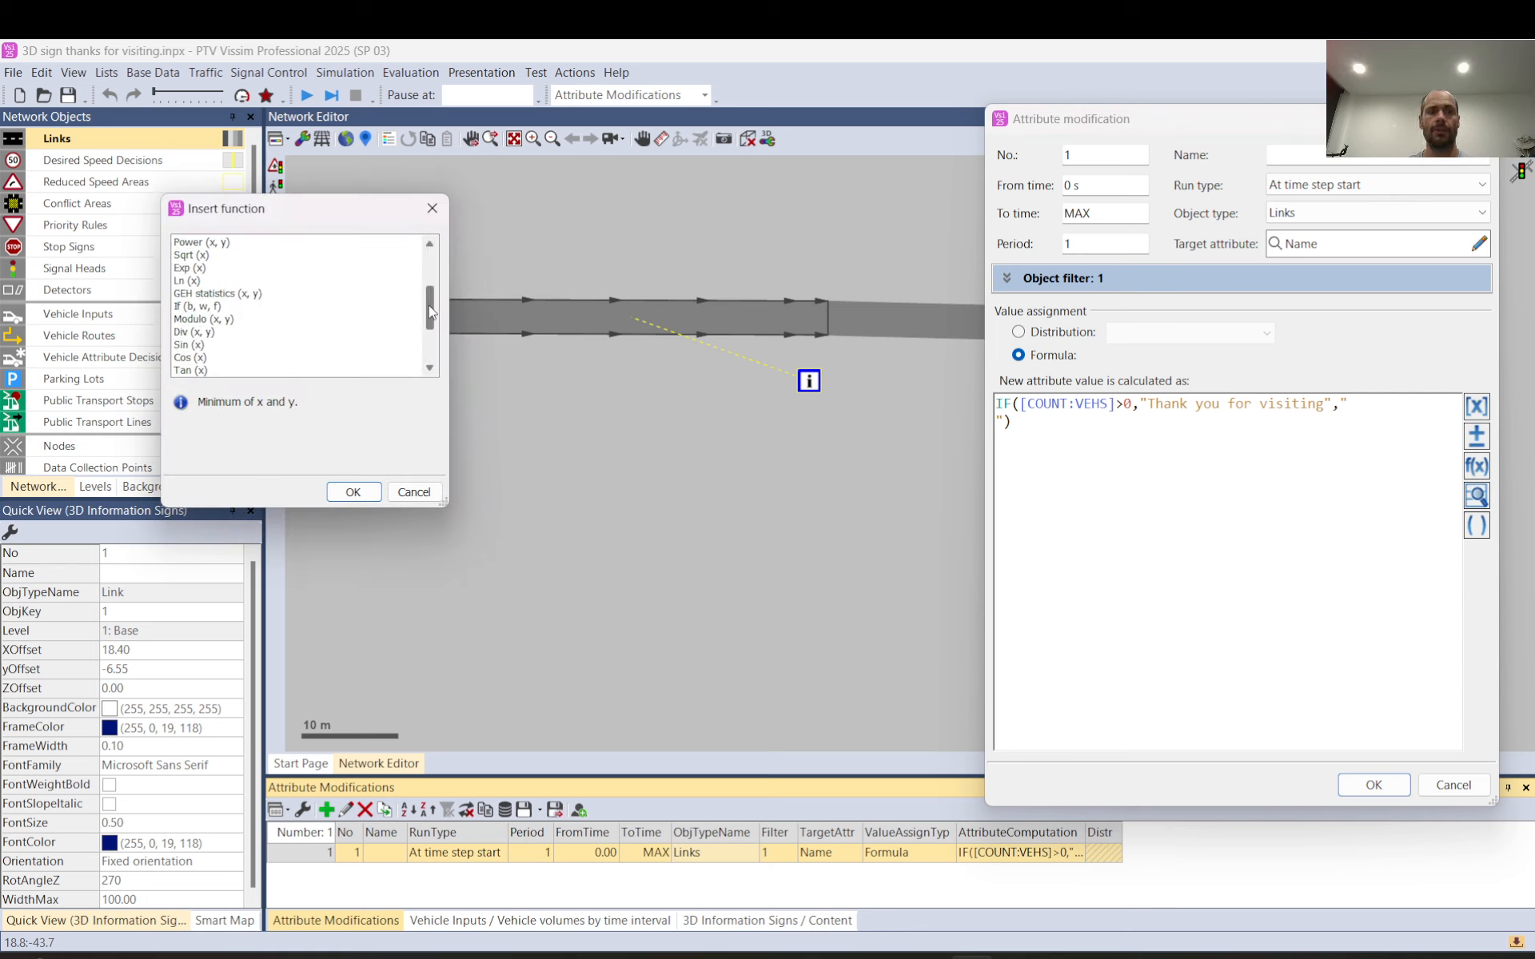
click(218, 307)
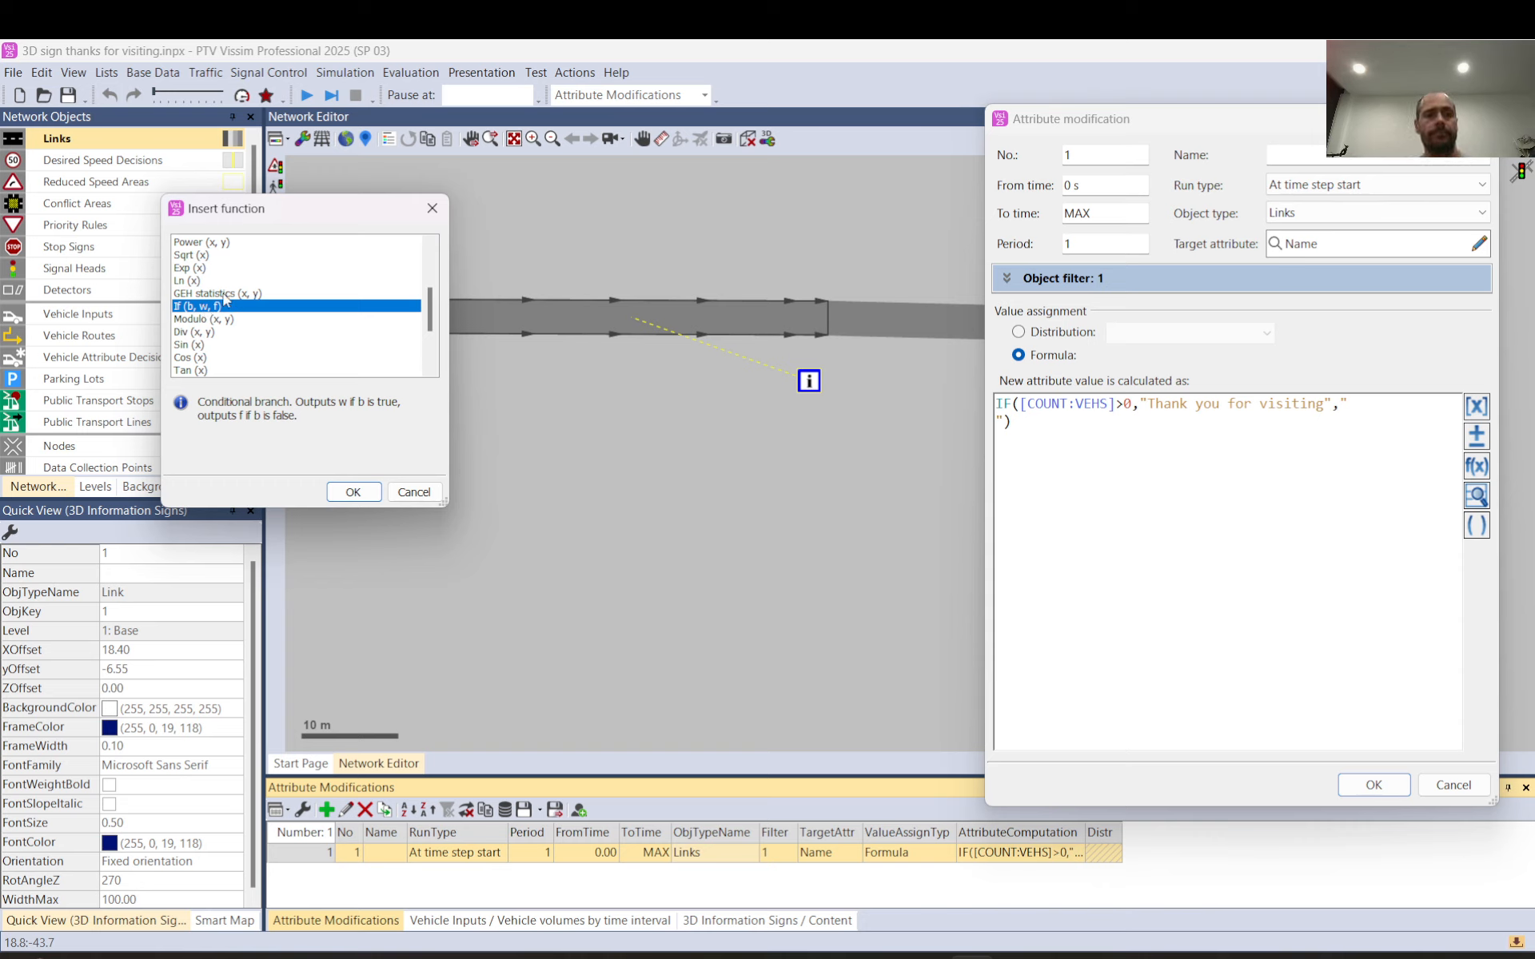
click(353, 493)
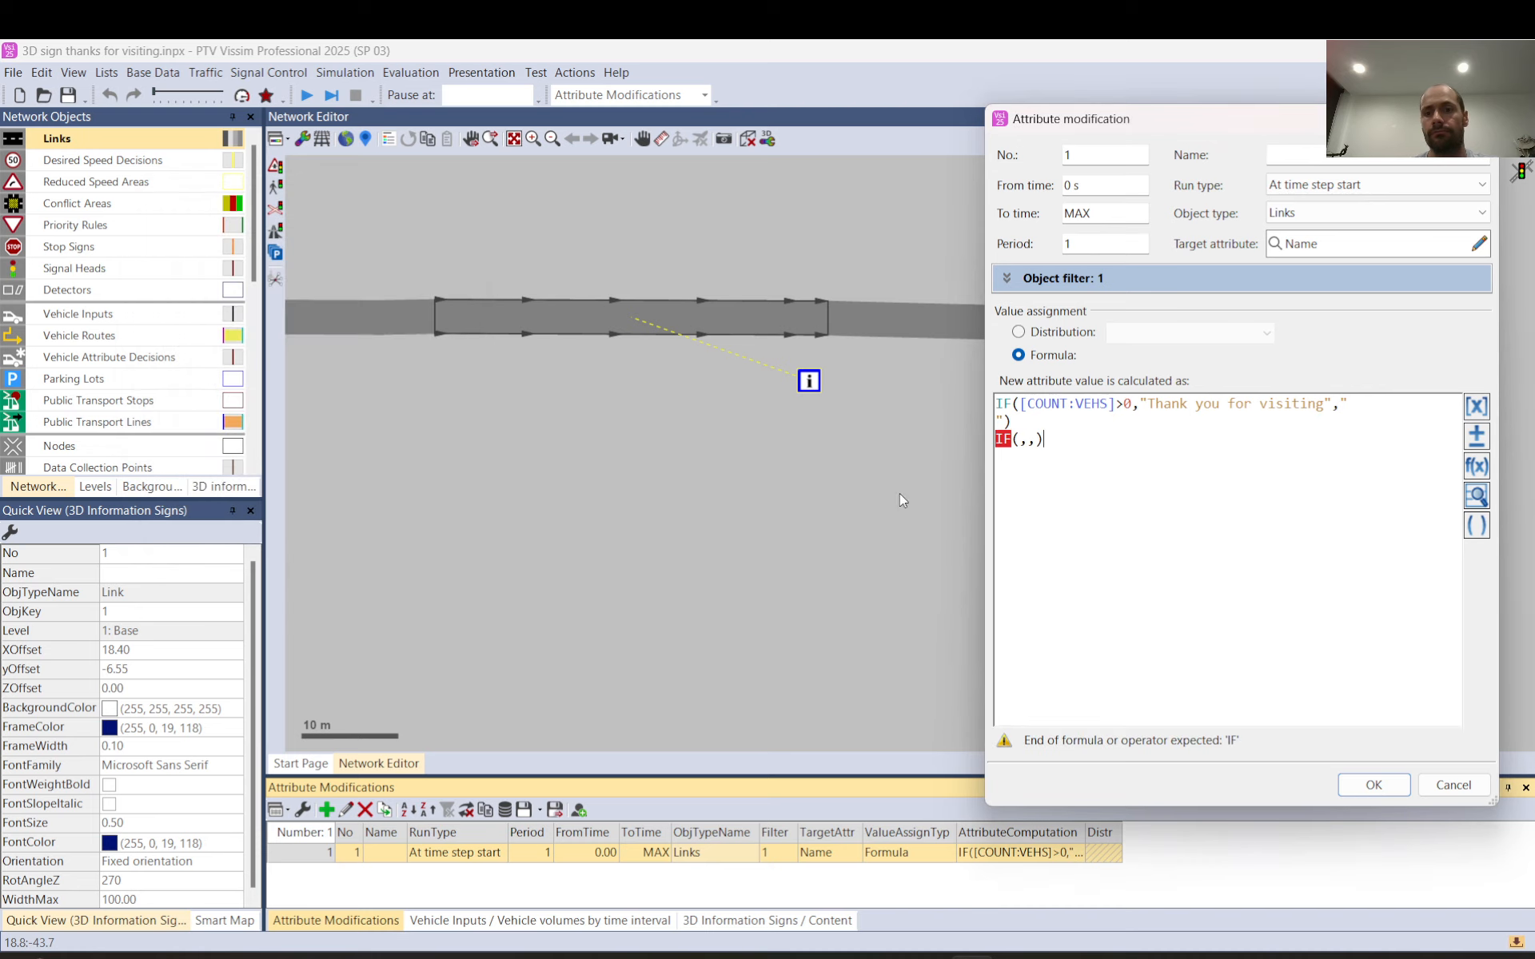
Step: Insert the Vehicles Count attribute as the condition of the second IF function
click(1021, 441)
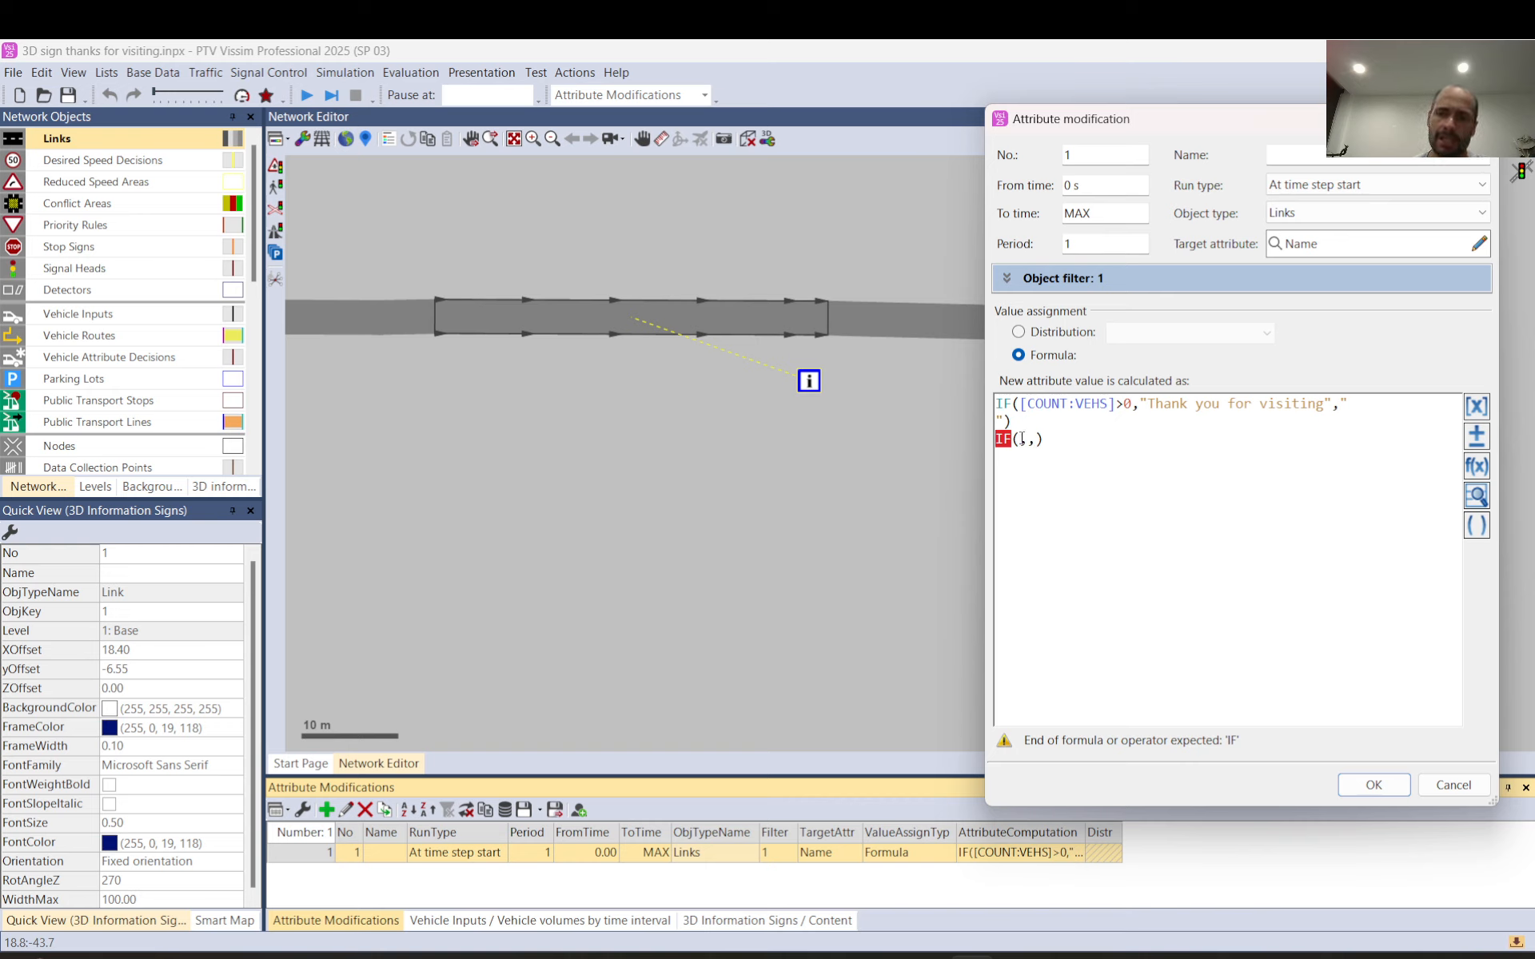
click(1477, 407)
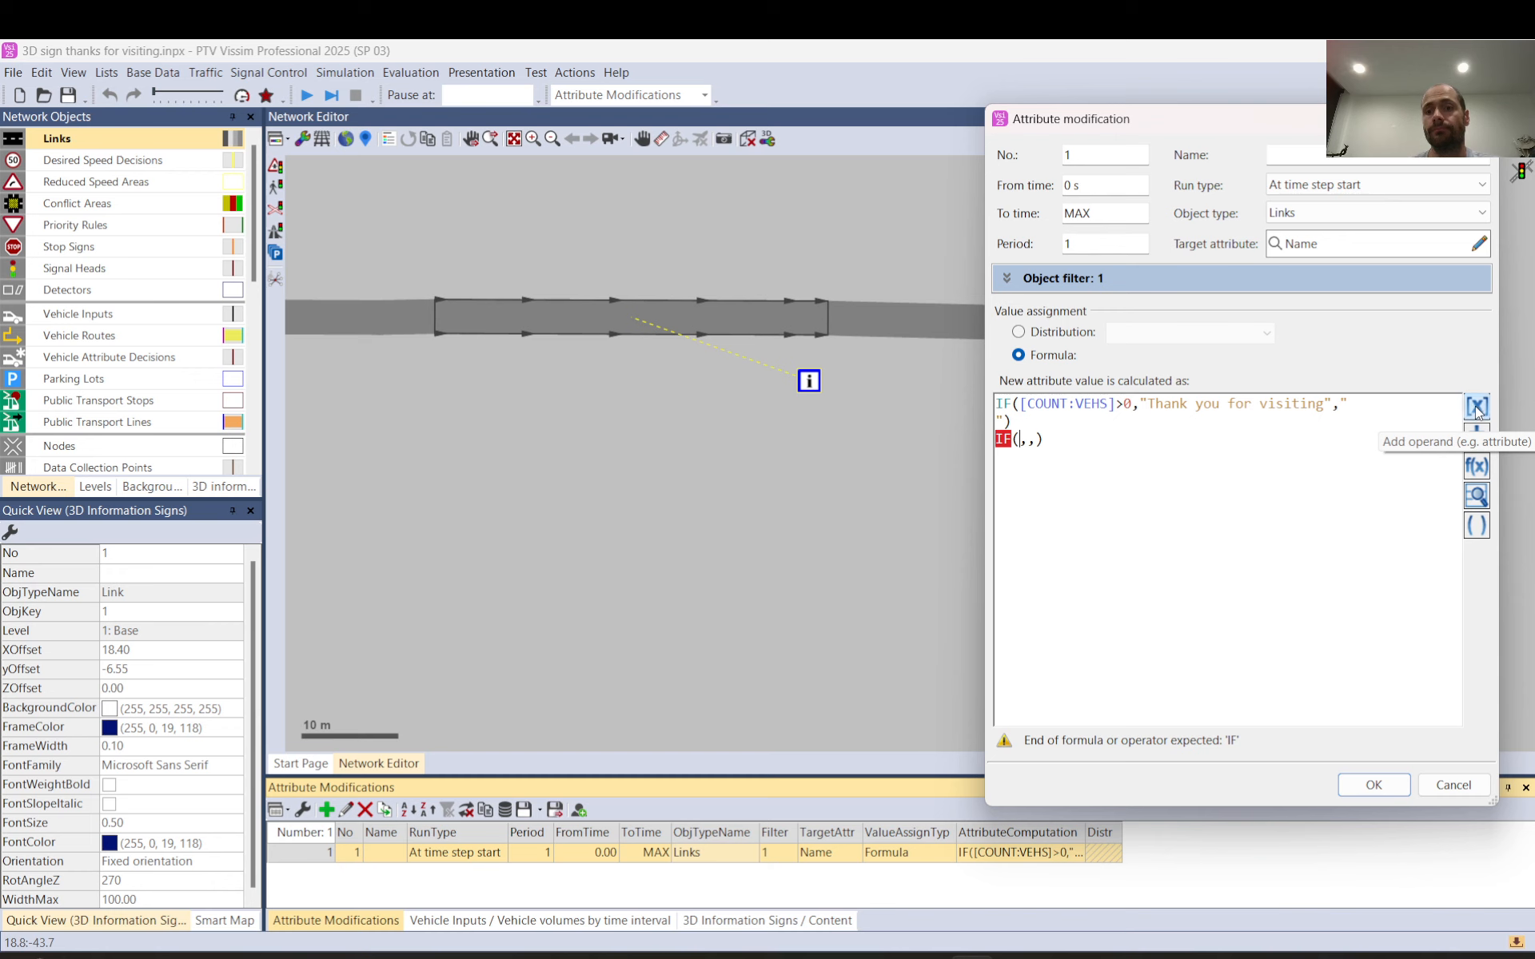
drag(895, 224, 570, 172)
scroll(514, 419, down, 10)
scroll(515, 419, down, 5)
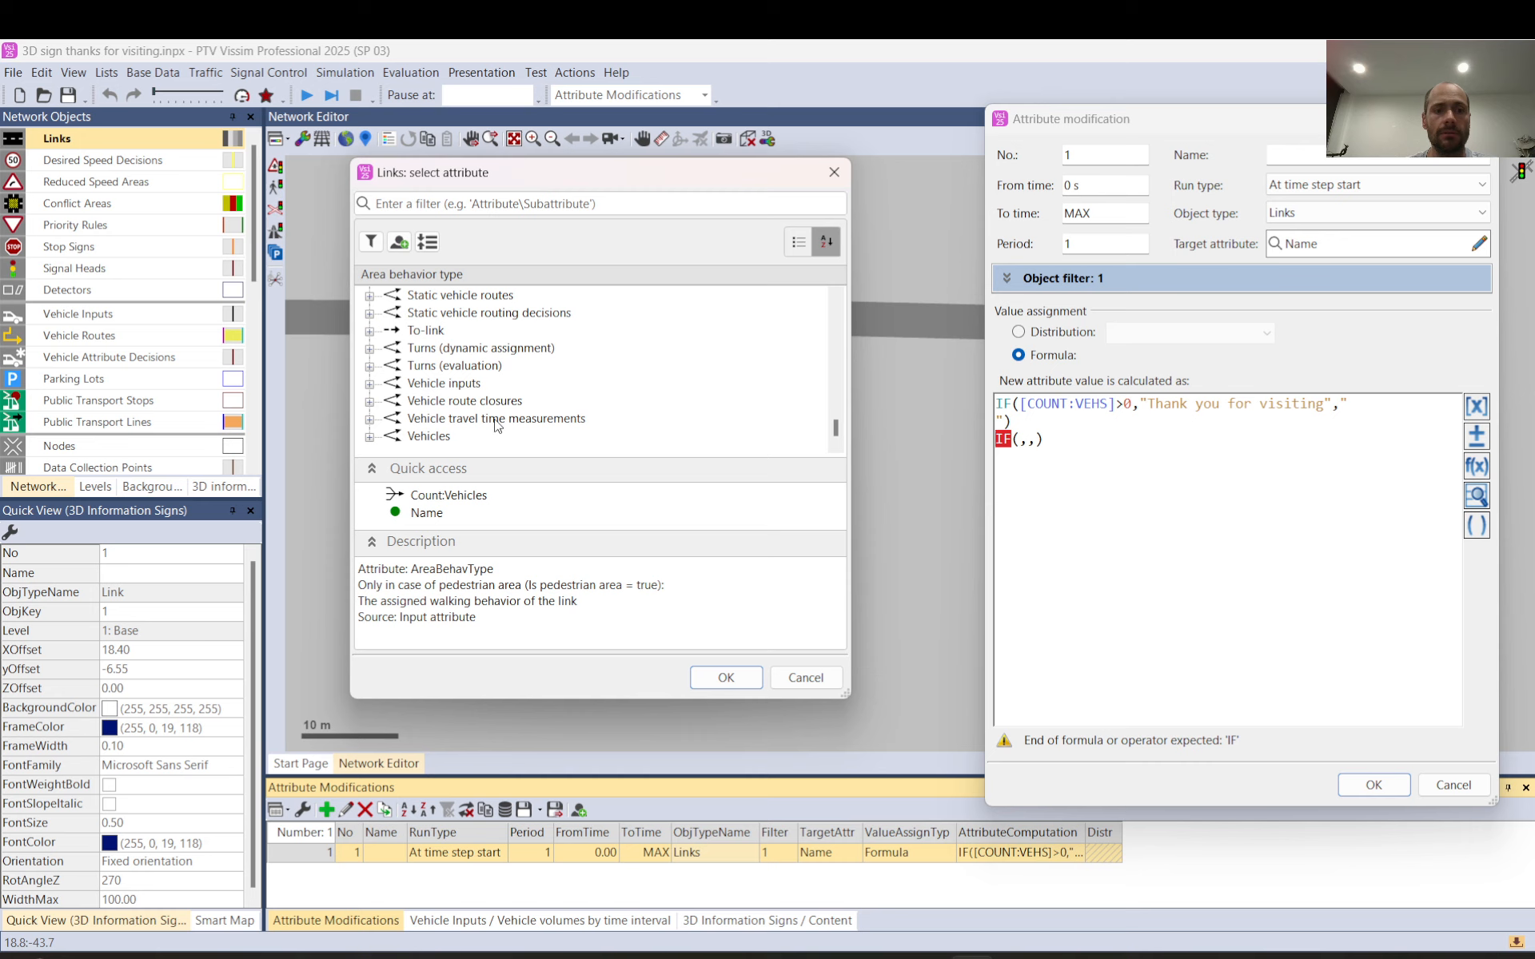
click(369, 436)
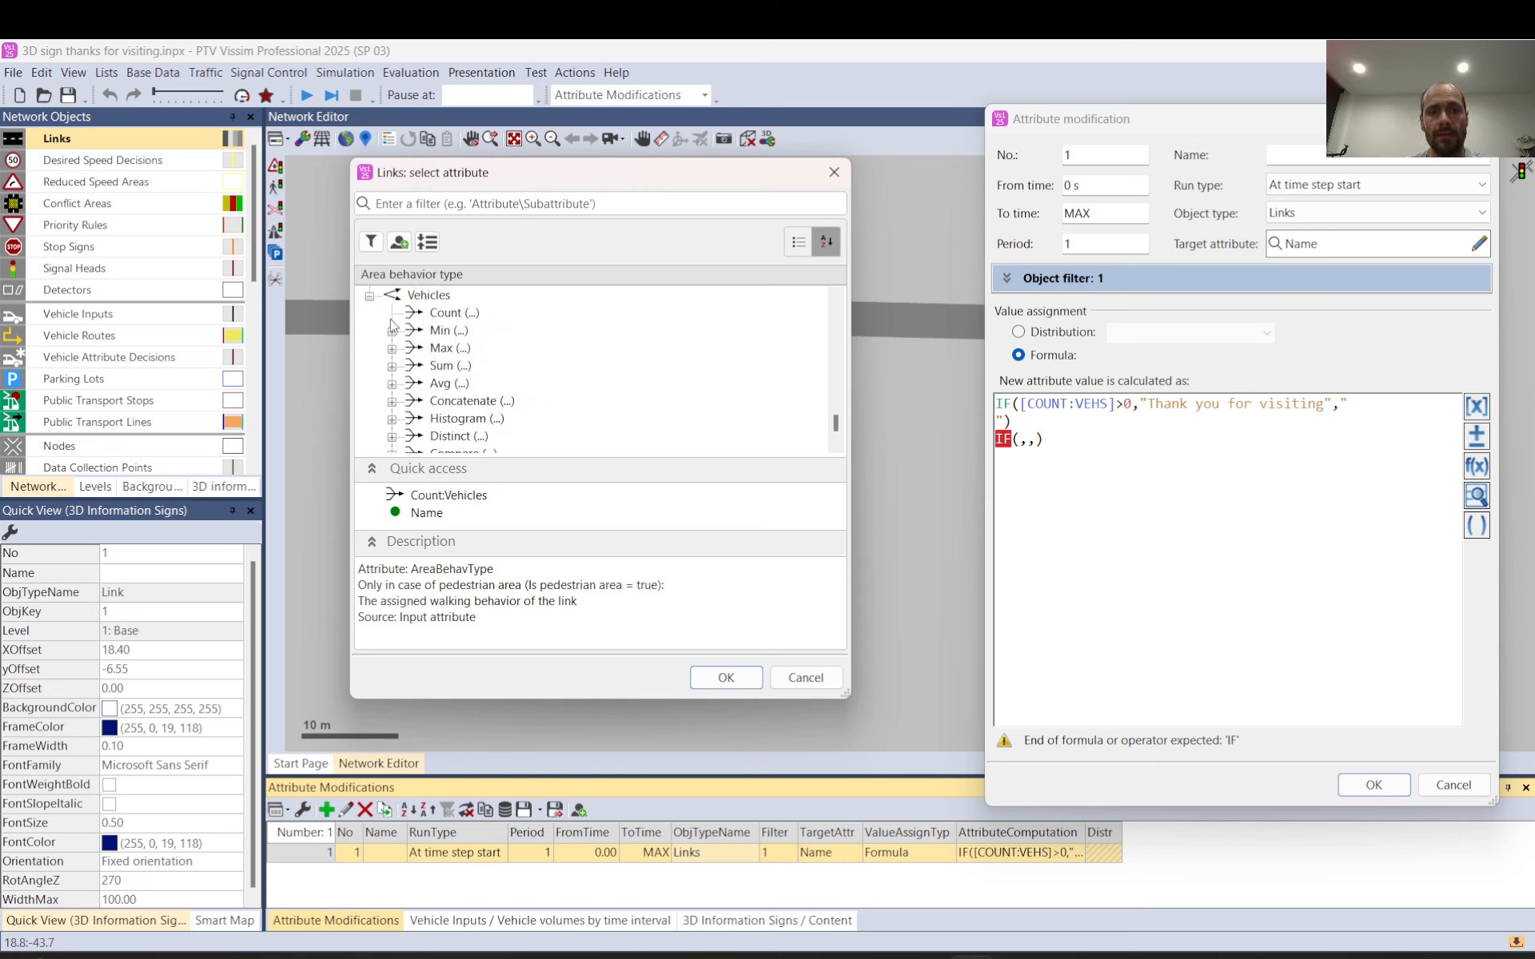
scroll(413, 339, up, 10)
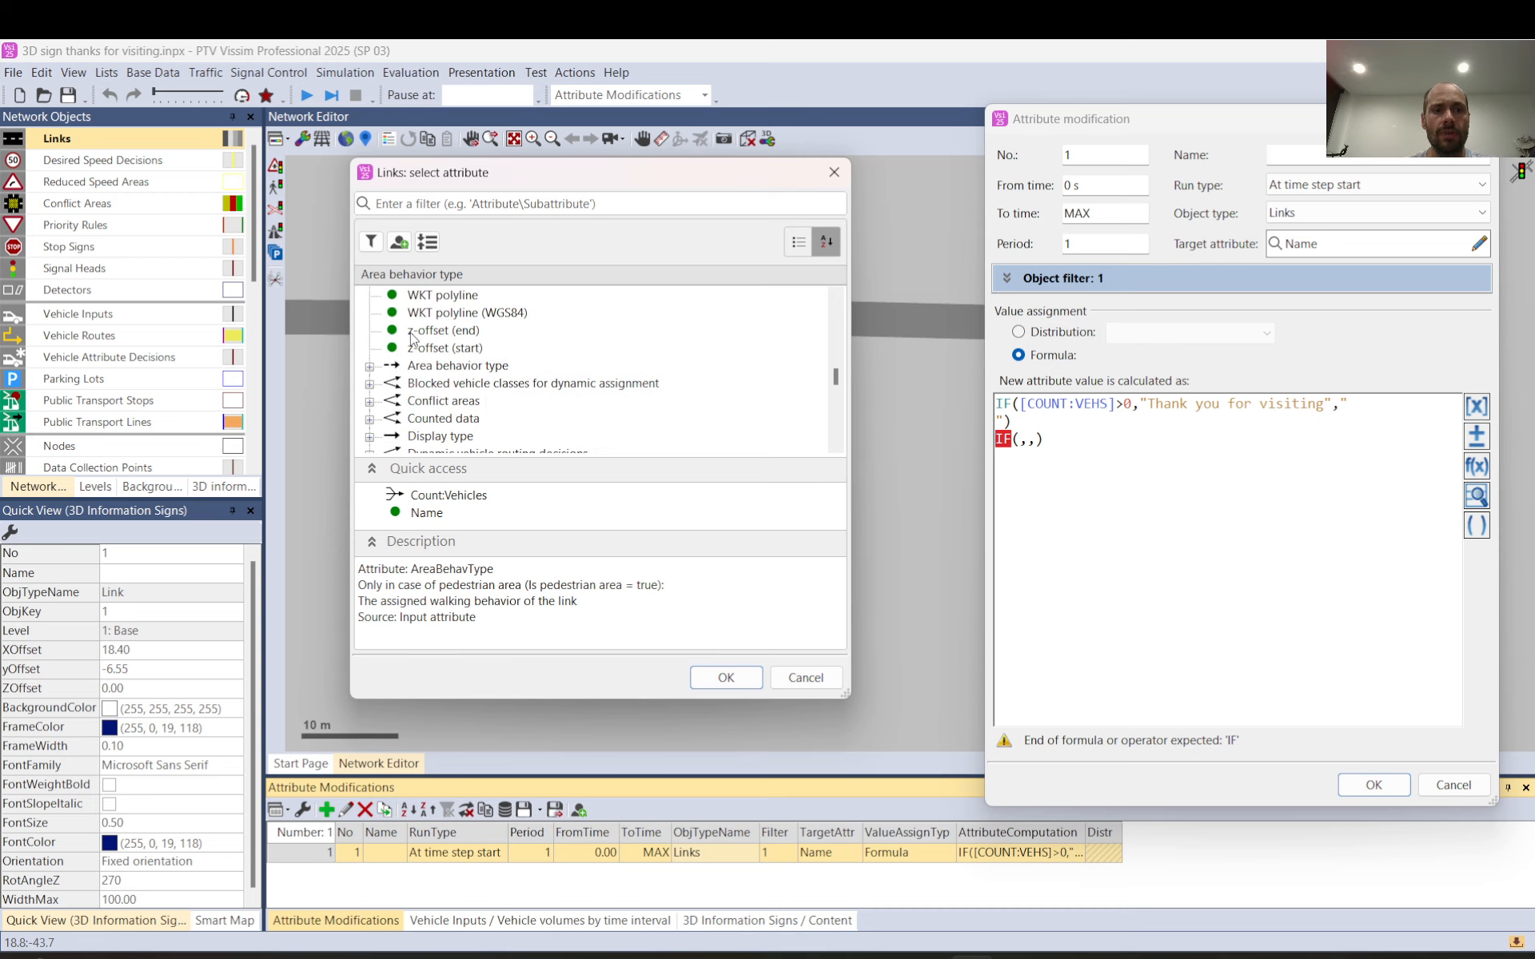
scroll(413, 339, up, 10)
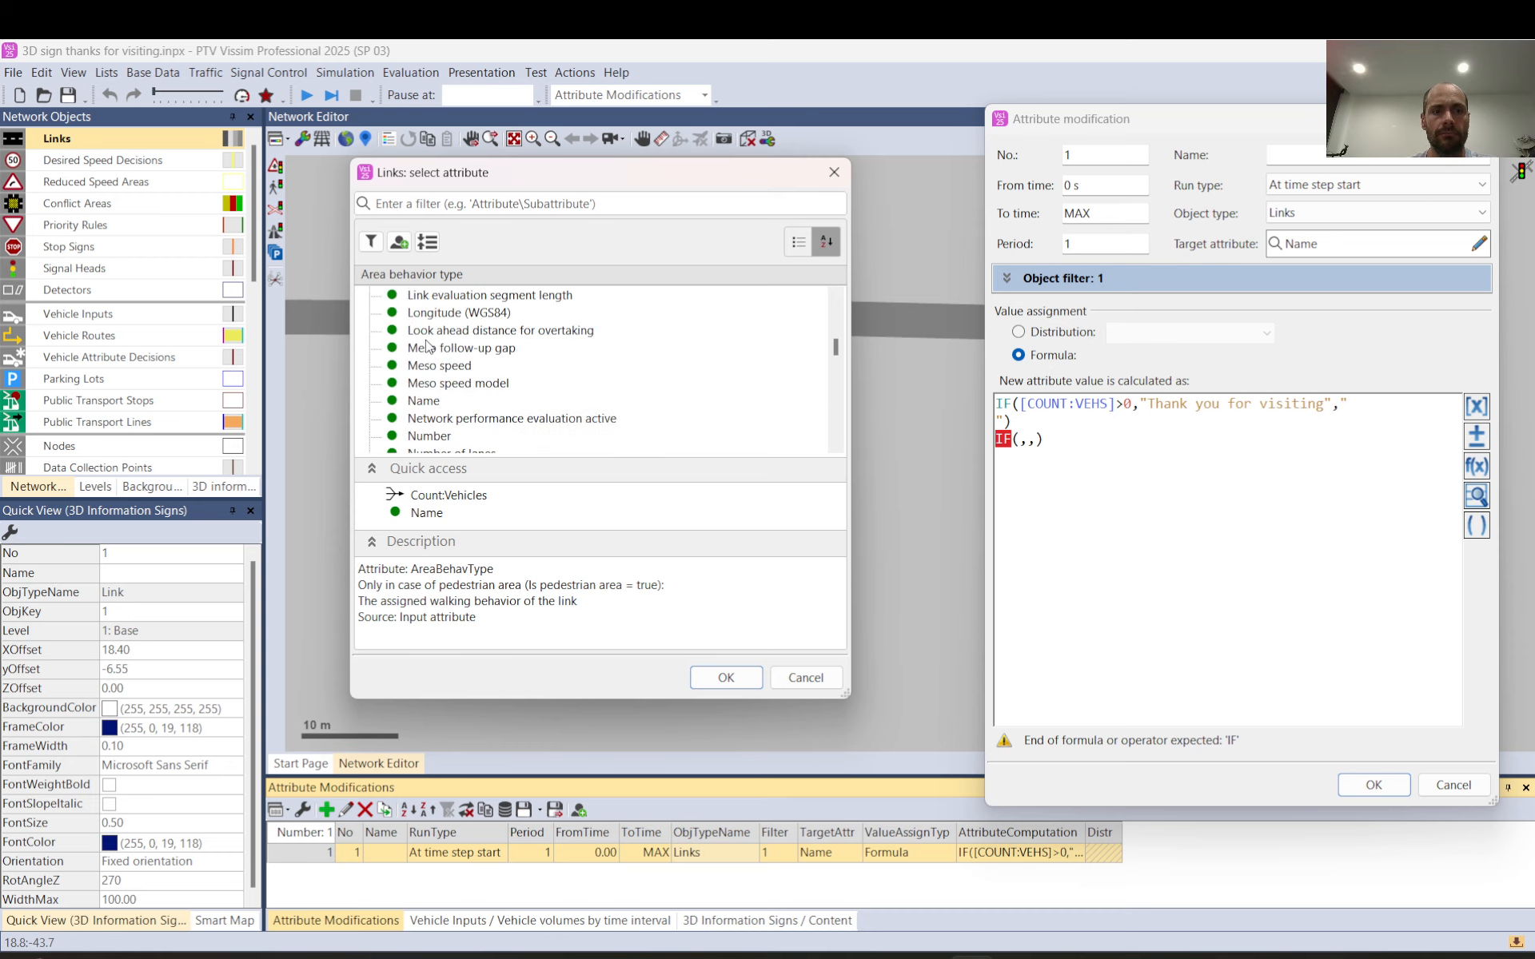
scroll(428, 346, down, 10)
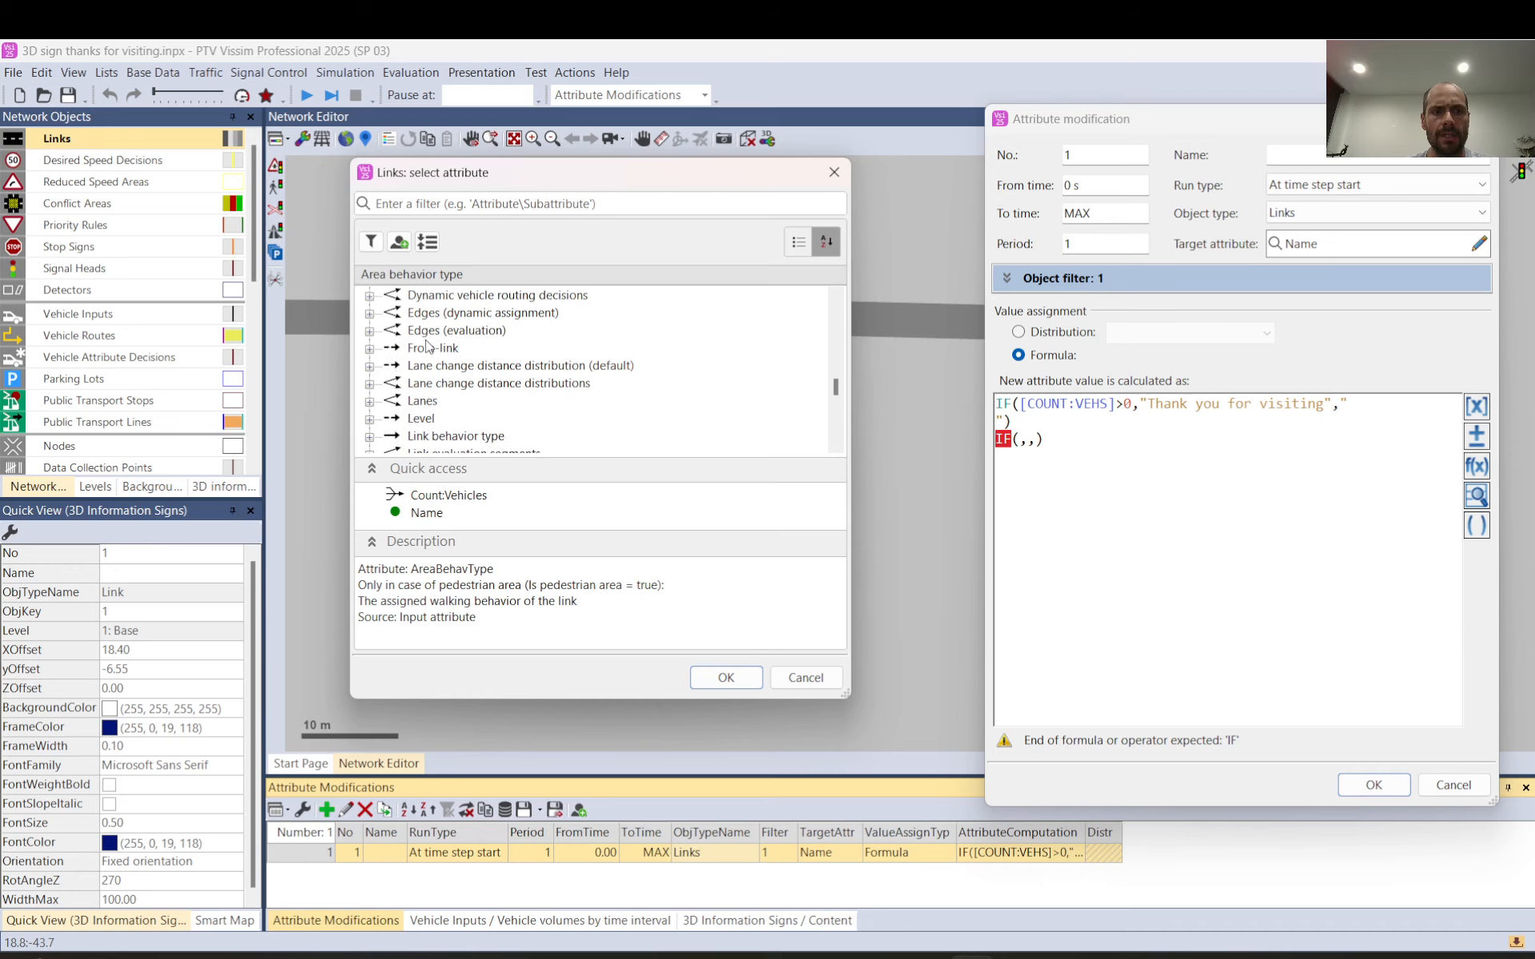
scroll(428, 345, down, 10)
scroll(444, 339, up, 2)
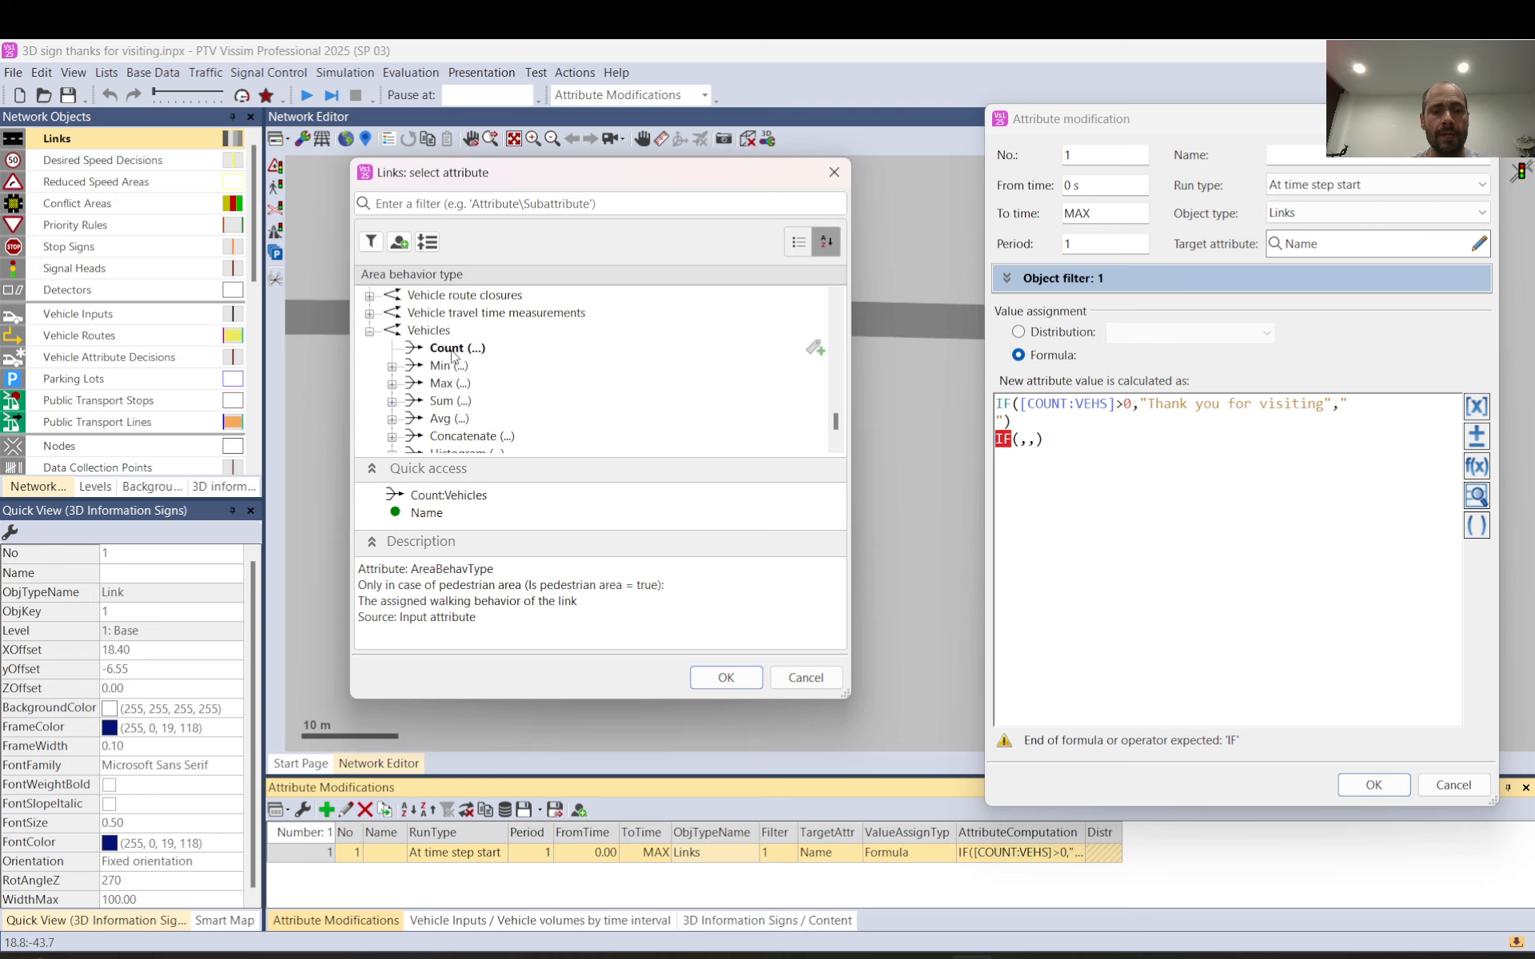
click(454, 349)
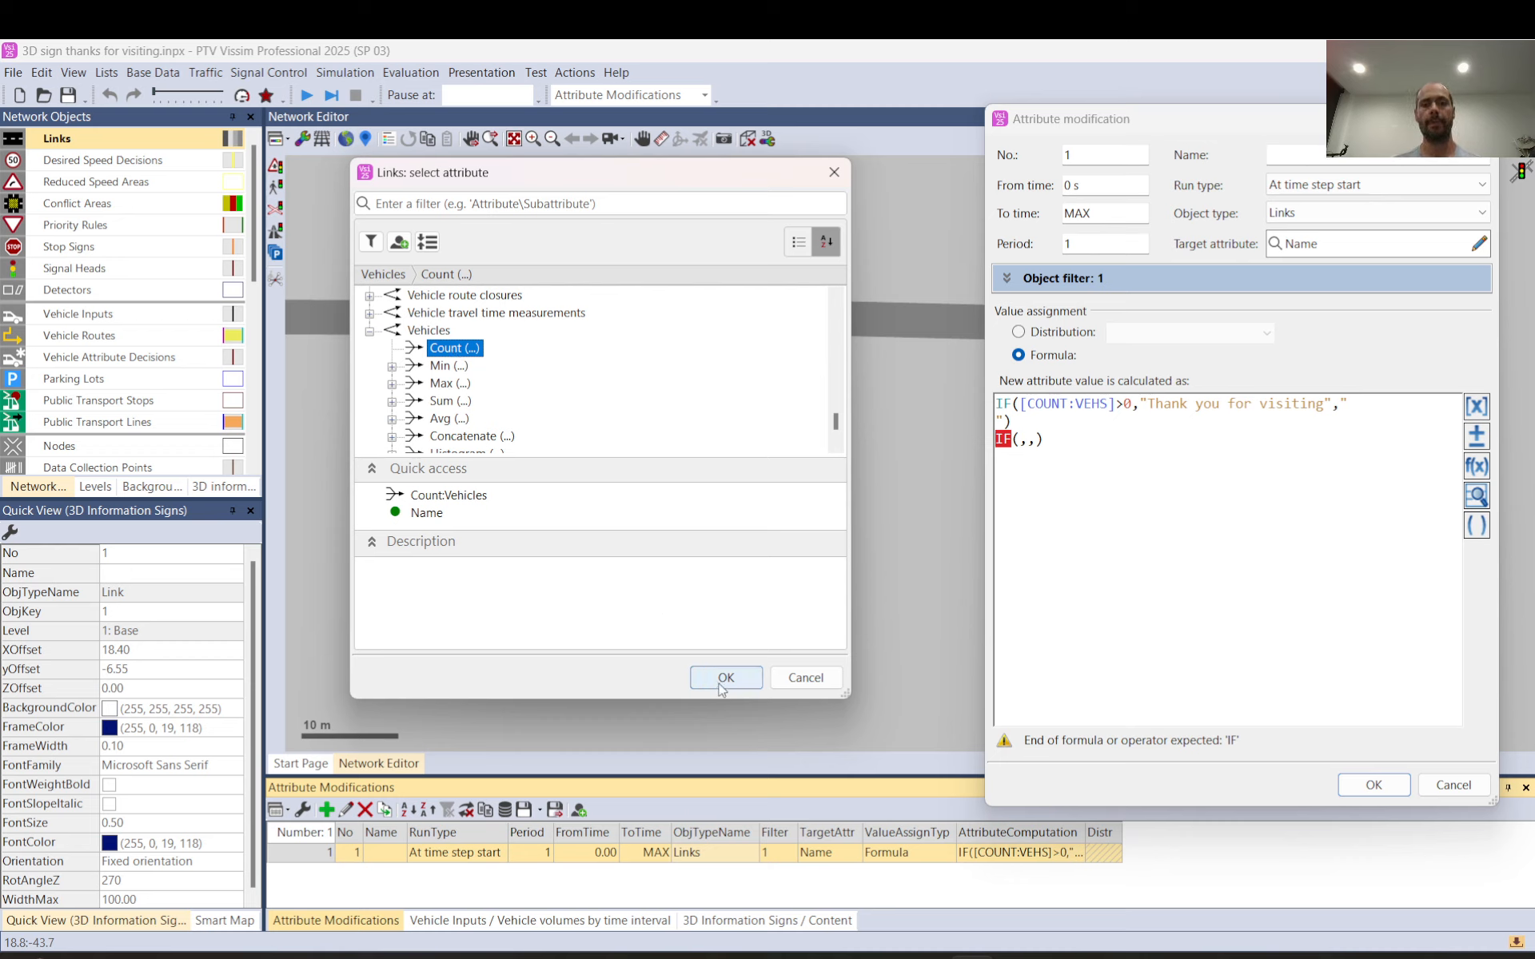
click(742, 679)
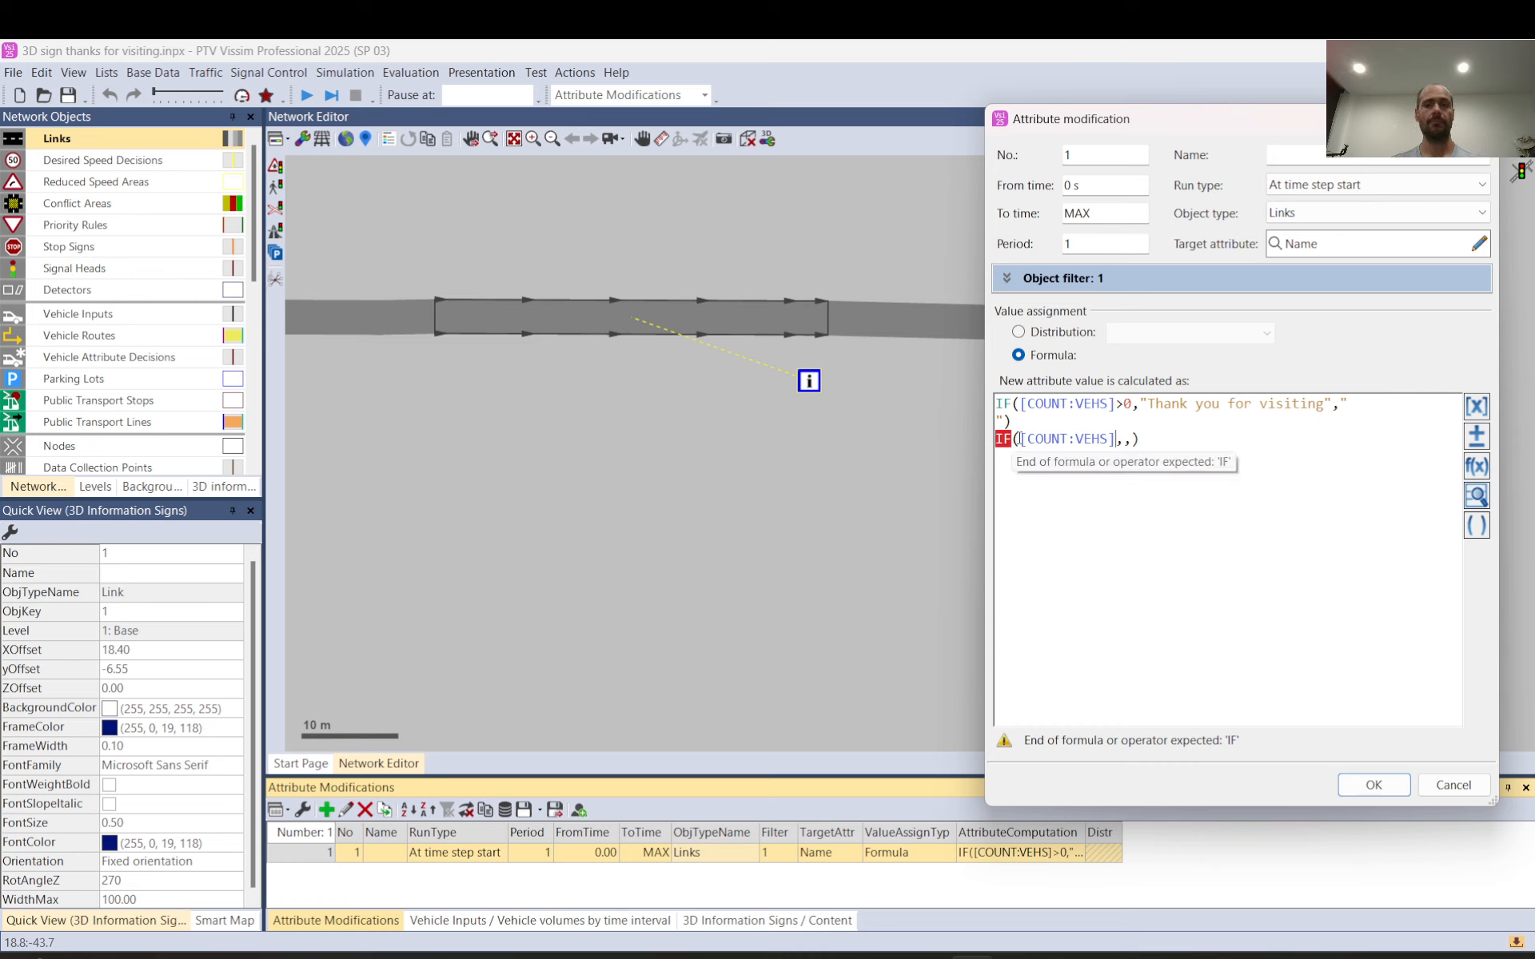
Step: Complete the second IF function's condition by requiring the vehicle count to be >0
drag(997, 439, 1123, 437)
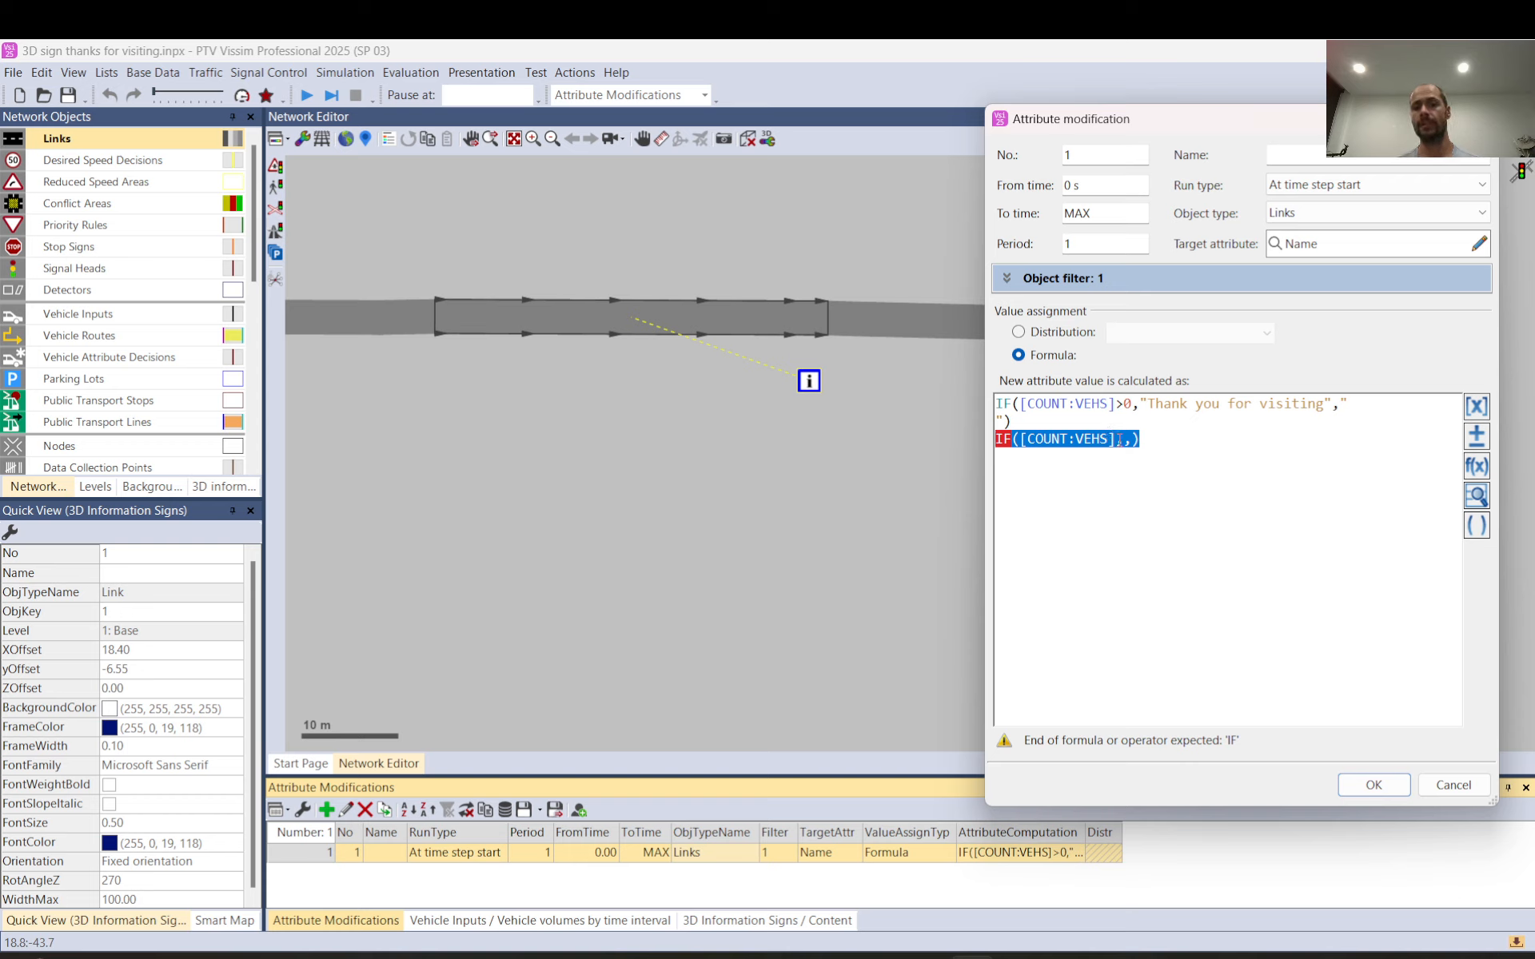
click(1118, 439)
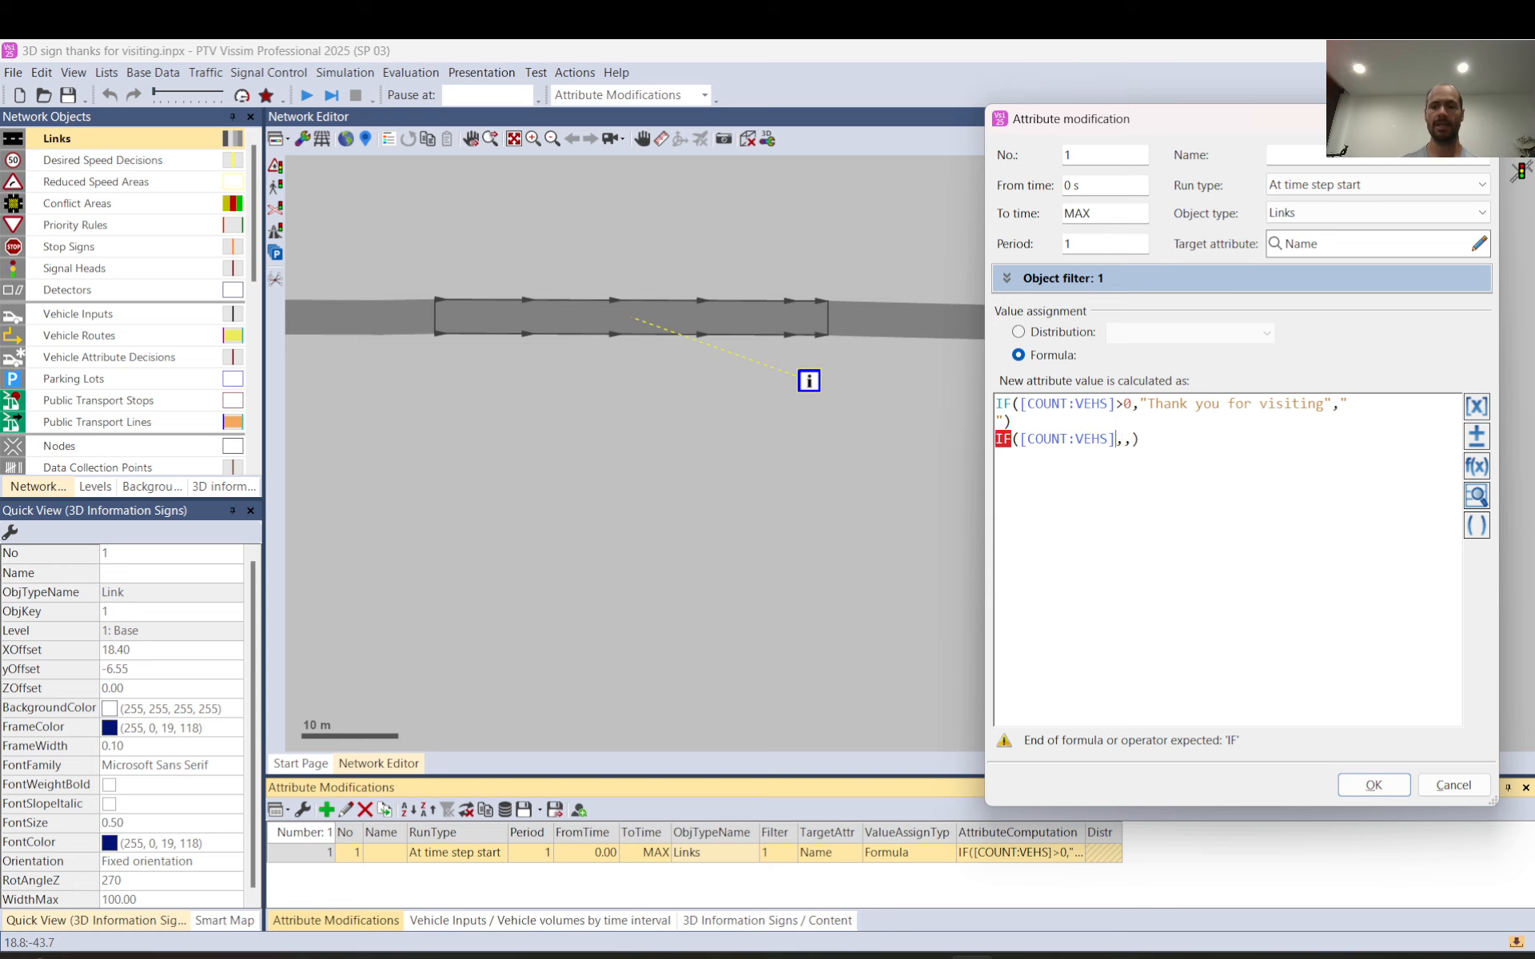
text(>0)
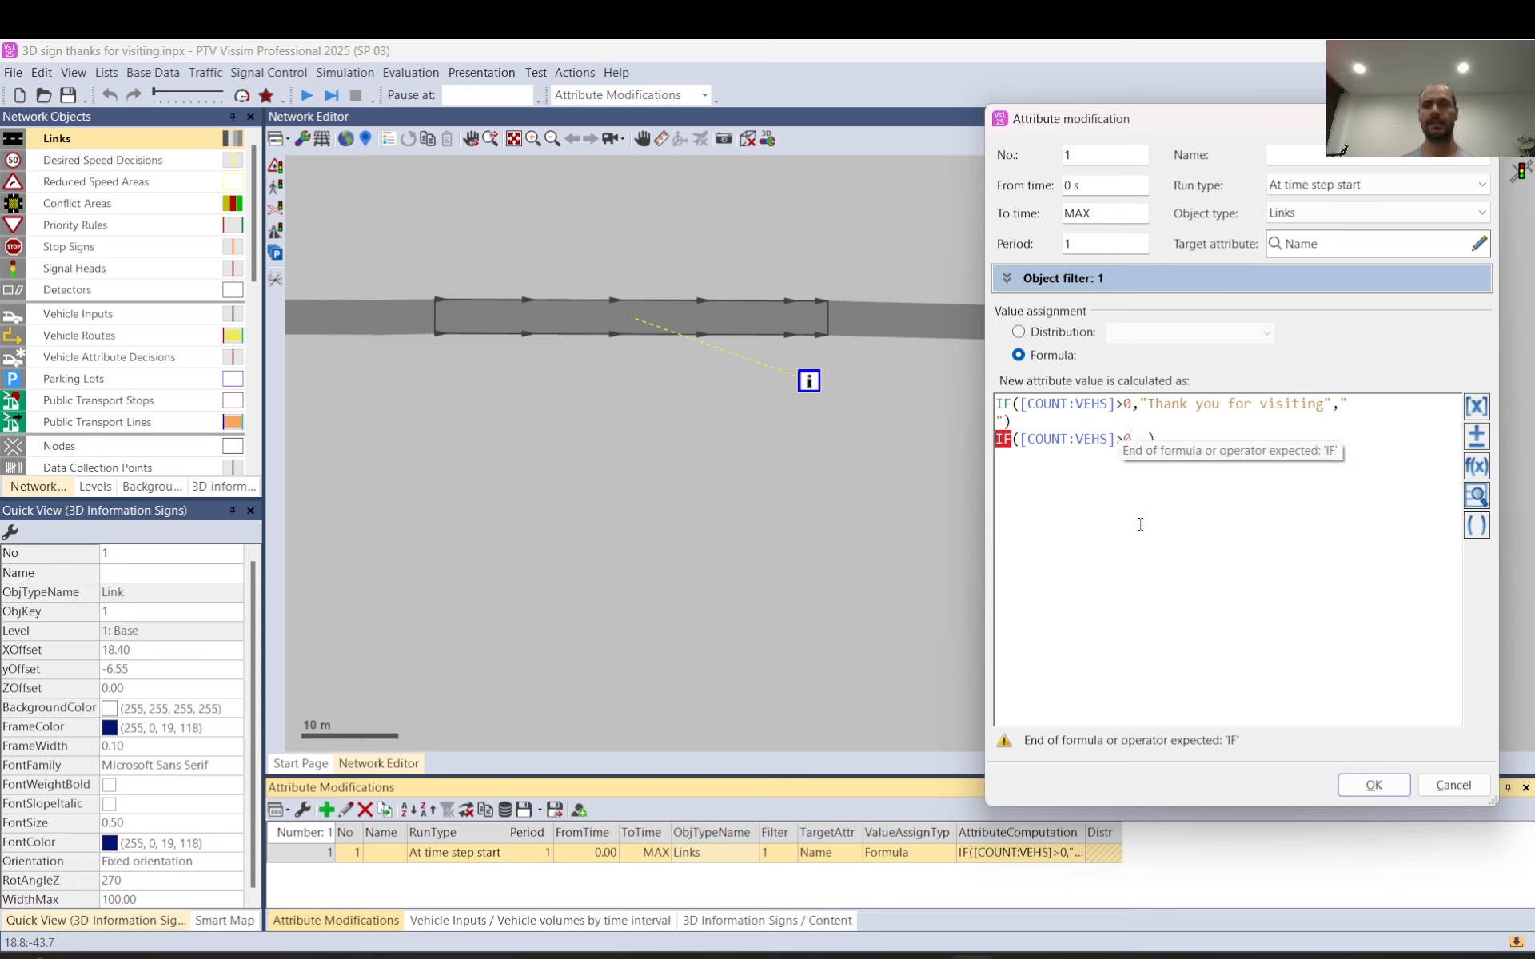
Step: Enter "Thanks for visiting" as the second IF function's result when its condition is true
key(End)
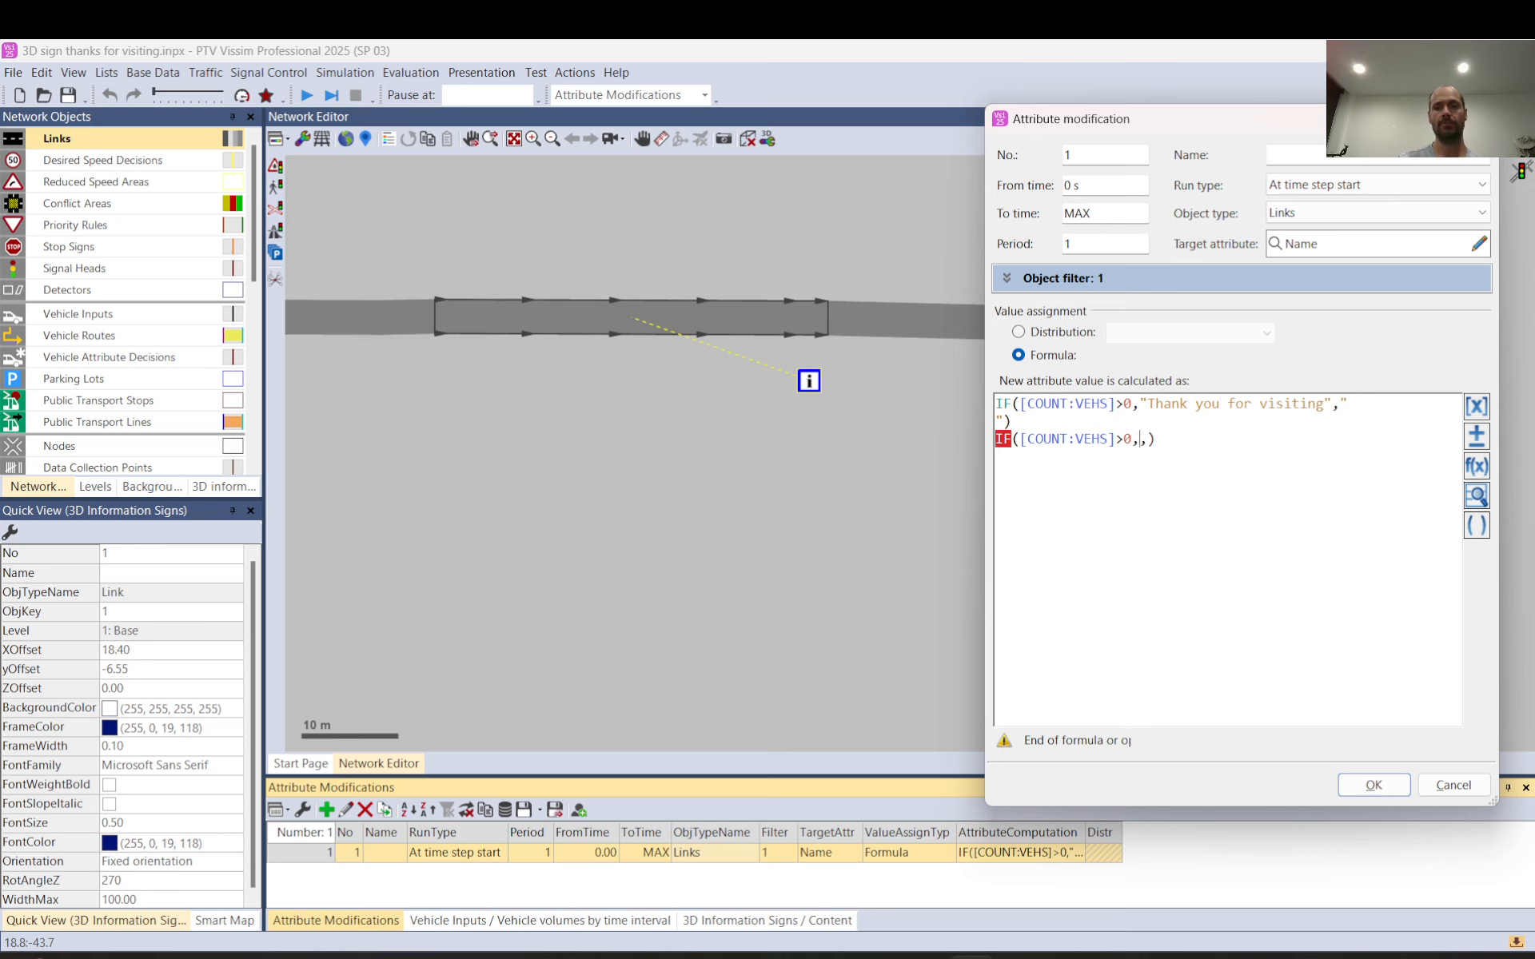
text("")
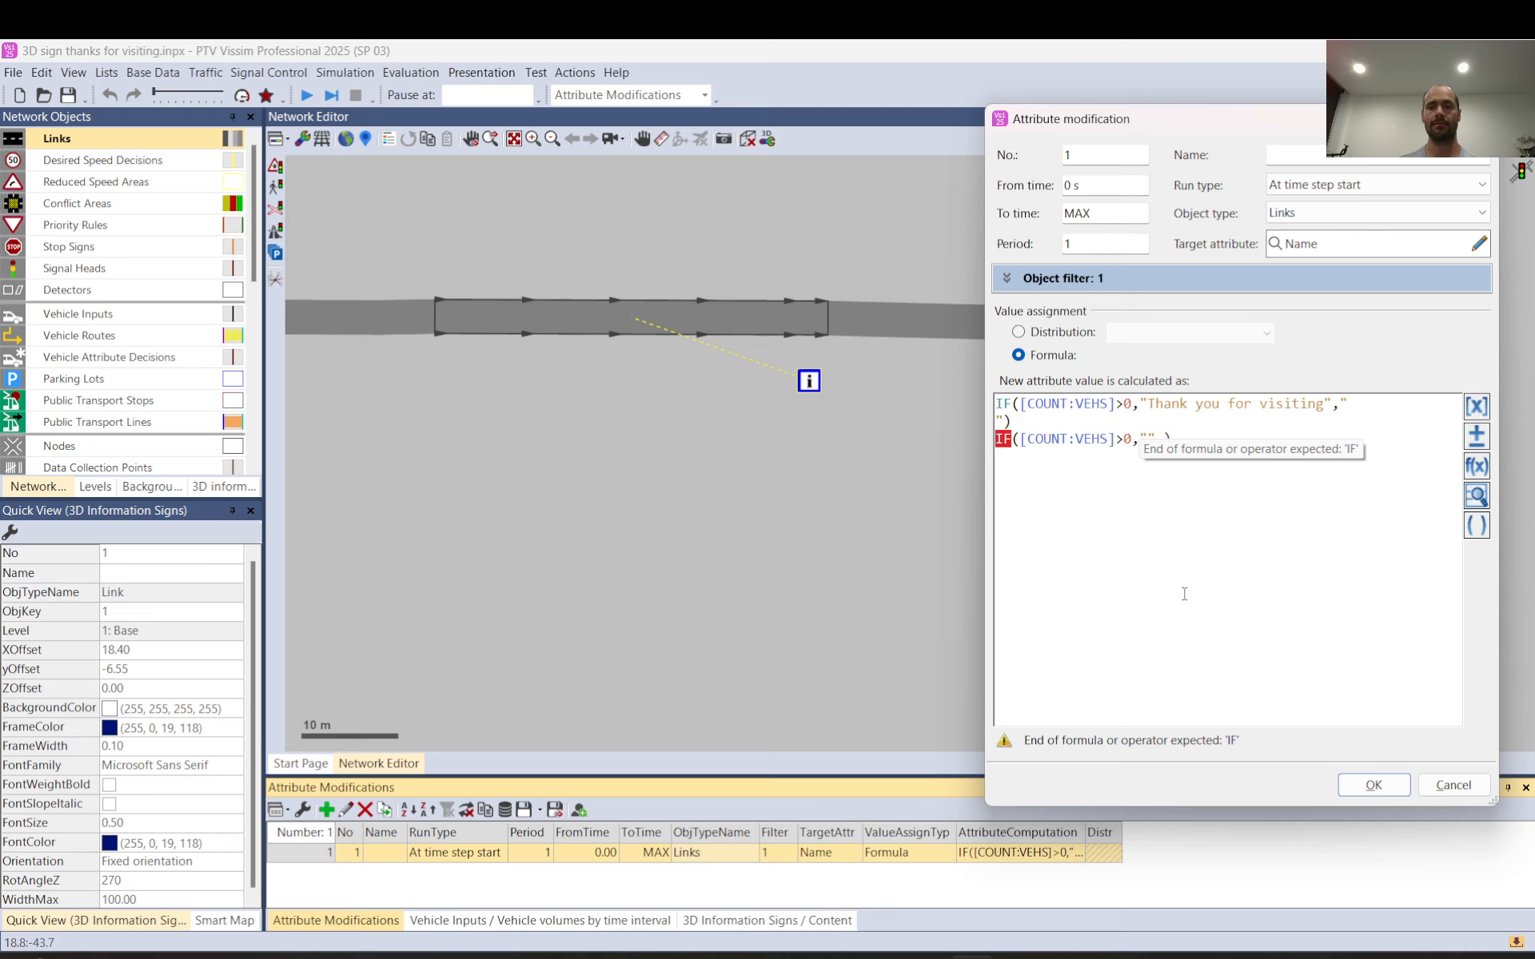
text(Thanks fo)
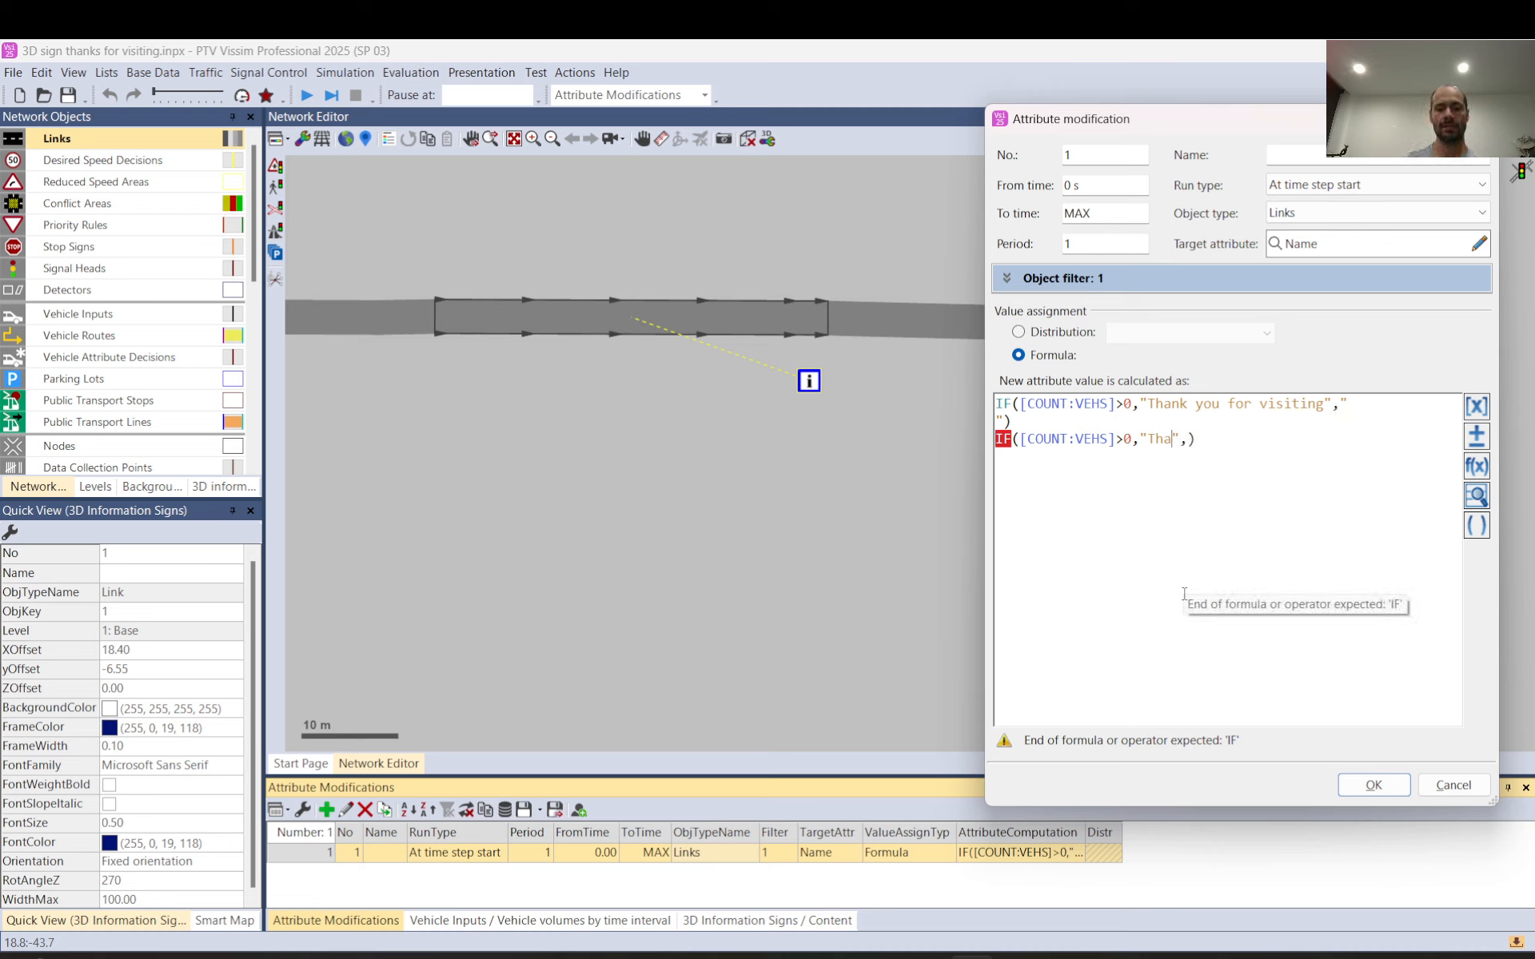
text(r visitinh)
key(BackSpace)
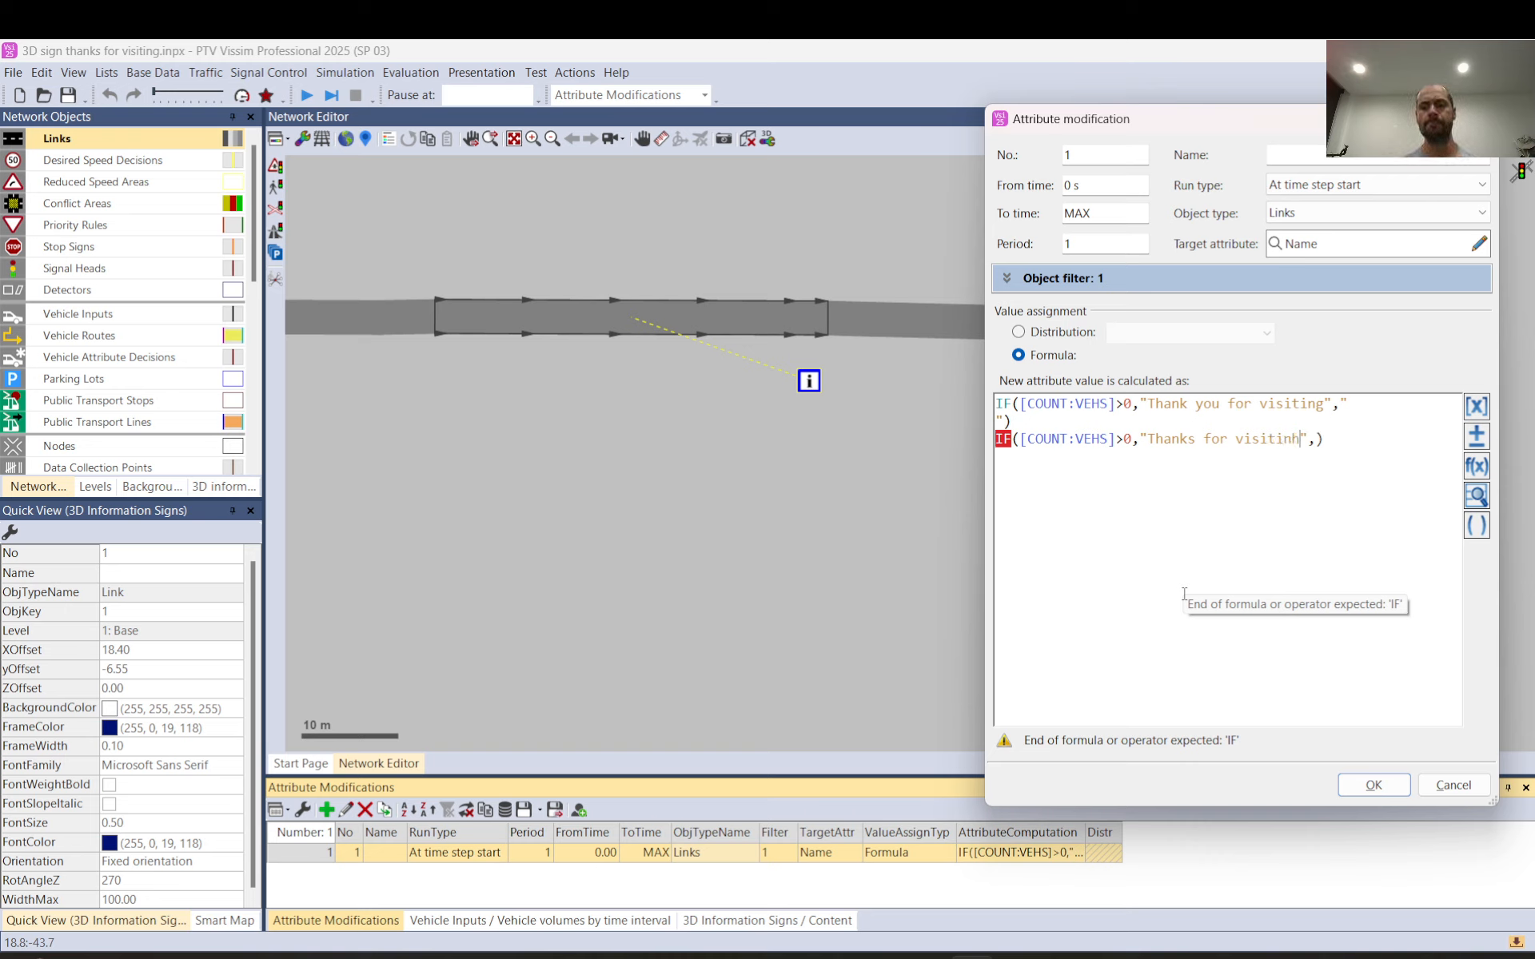
text(g)
key(Left)
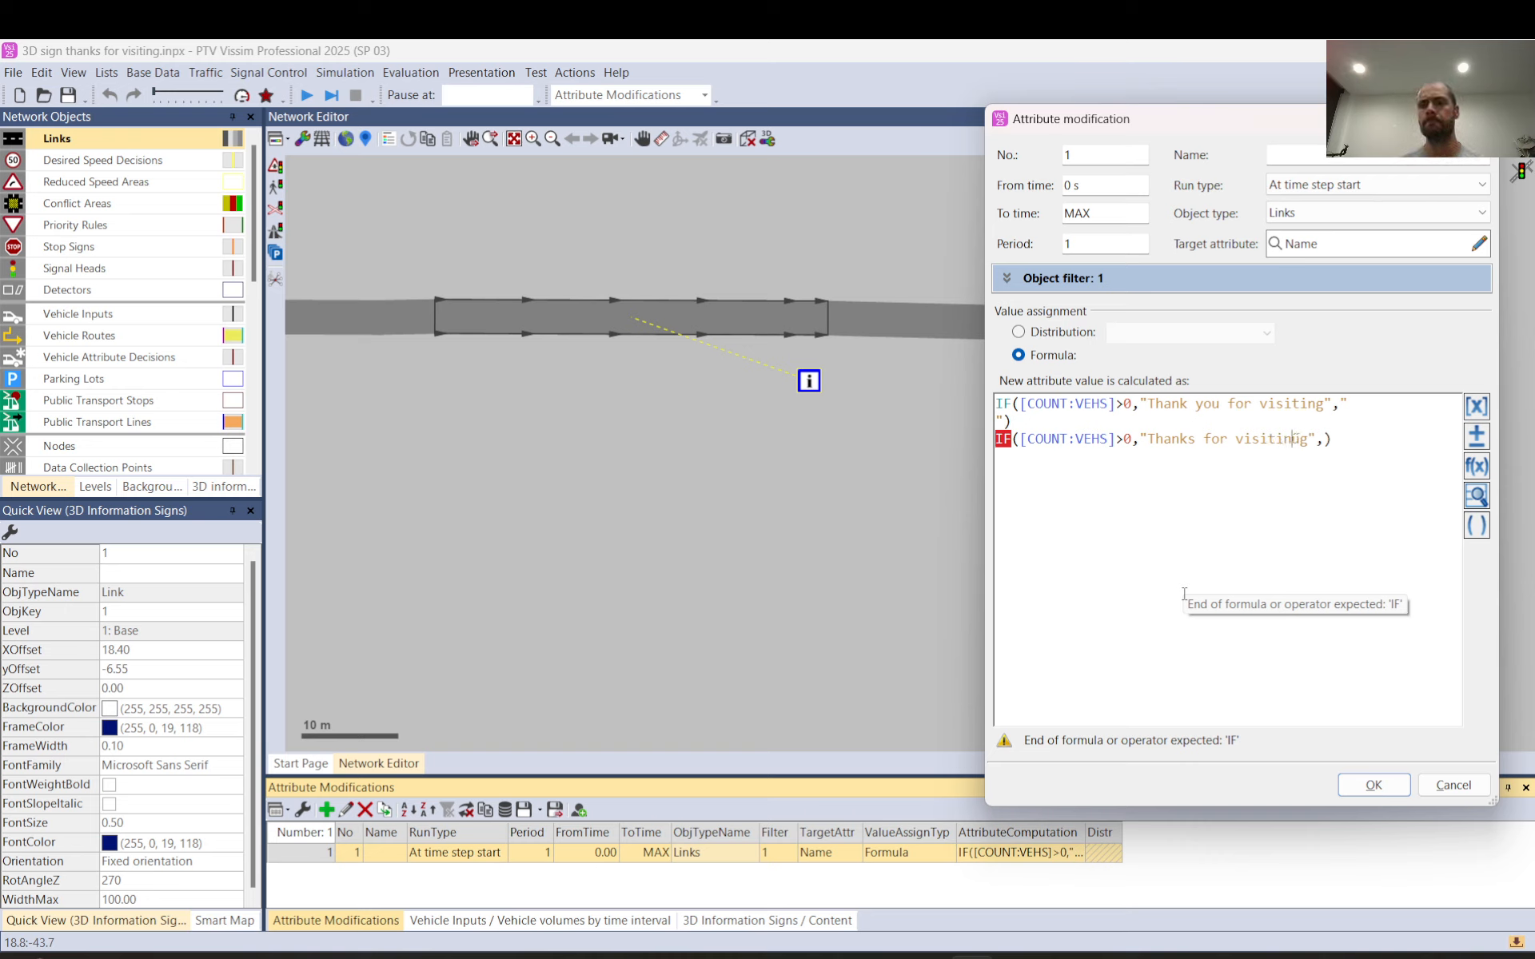
Step: Add an empty quoted string as the second IF function's result when its condition is false
key(Right)
key(Right)
key(Right)
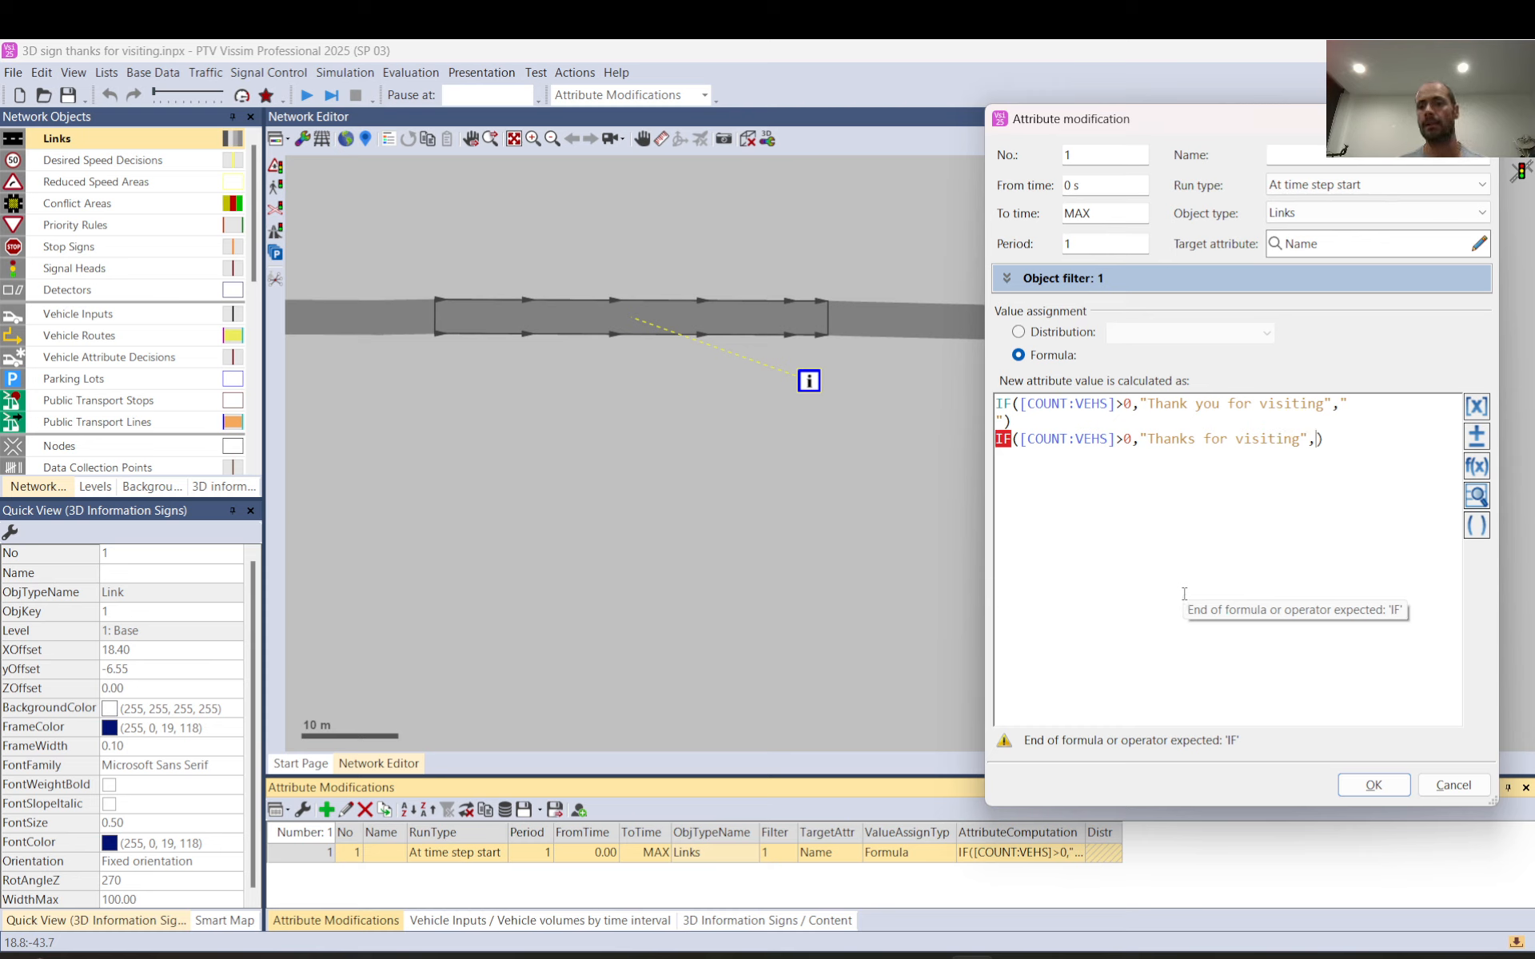
text("")
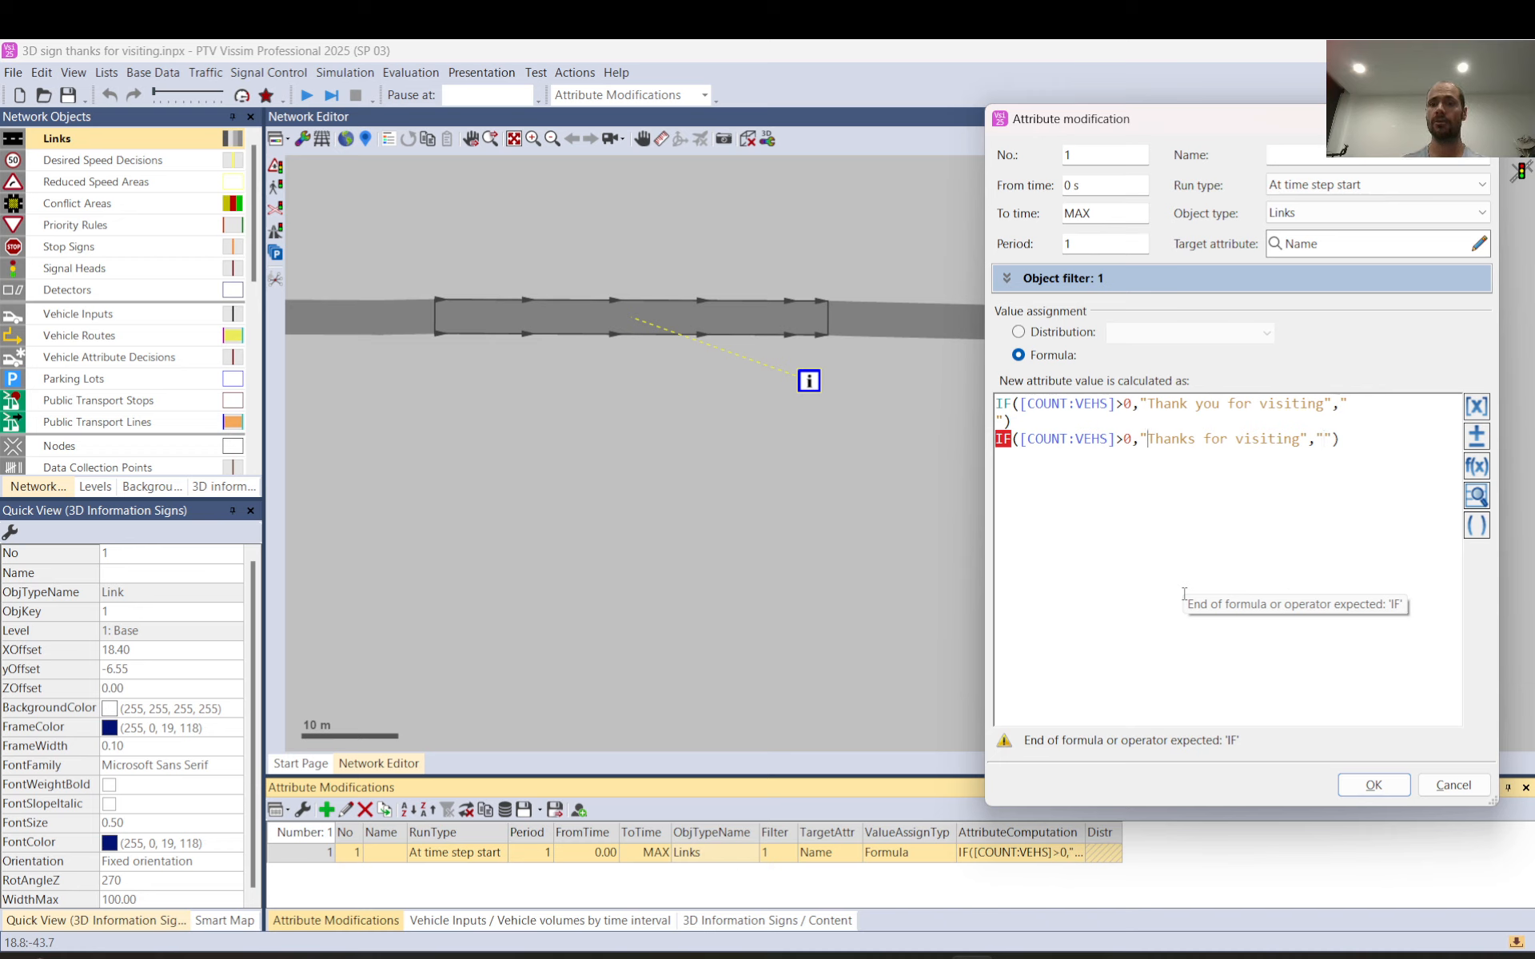
Step: Highlight the second IF function's condition and text, and pad its empty false result with blank spaces
key(shift+Left)
key(shift+Left)
key(shift+Left)
key(shift+Left)
key(shift+Left)
key(shift+Left)
key(shift+Left)
key(shift+Left)
key(shift+Left)
key(shift+Left)
key(shift+Left)
key(shift+Left)
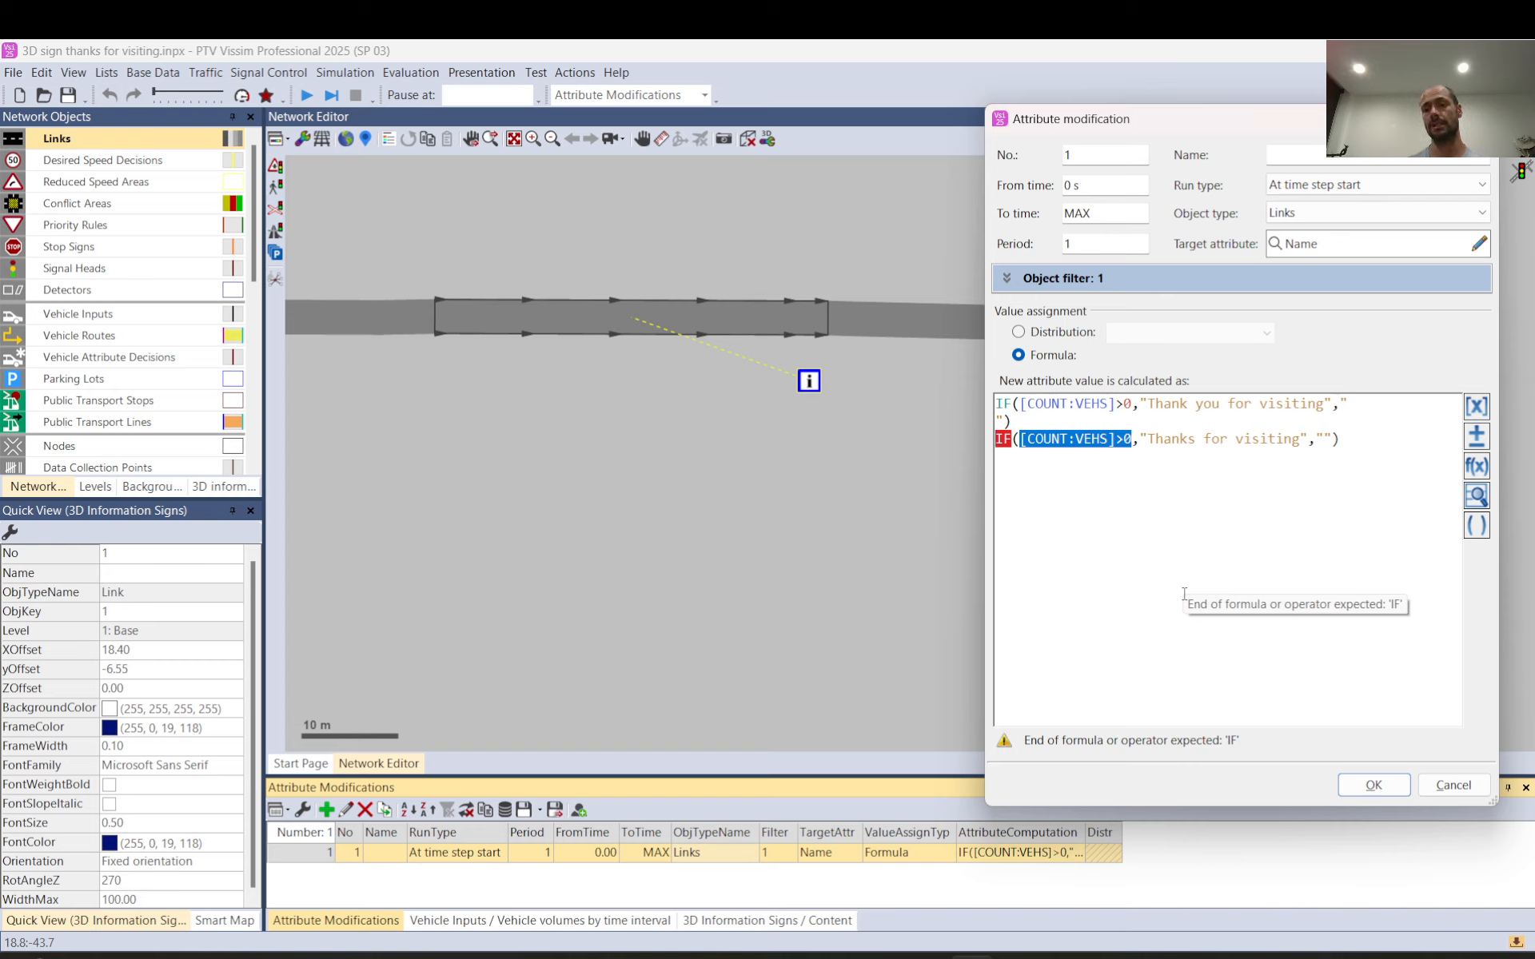
key(Right)
key(Right)
key(Right)
key(Right)
key(Right)
key(Right)
key(Right)
key(Right)
key(Right)
key(Right)
key(Right)
key(Right)
key(Right)
key(Right)
key(Right)
key(Right)
key(Right)
key(Right)
key(Right)
key(Right)
key(Right)
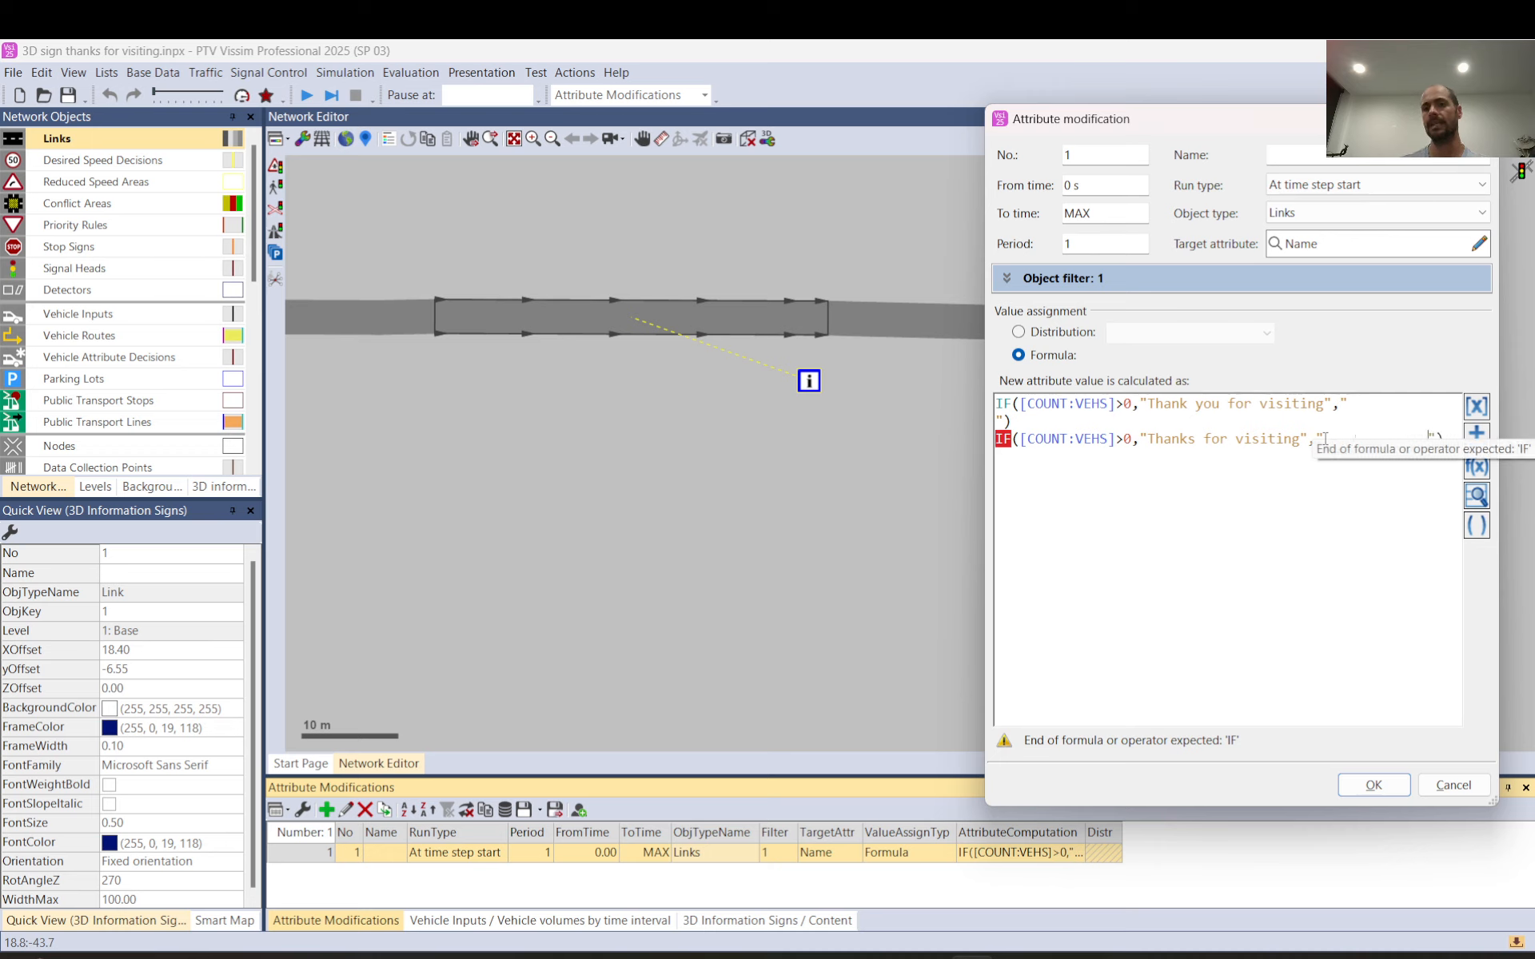
drag(1303, 442, 1178, 442)
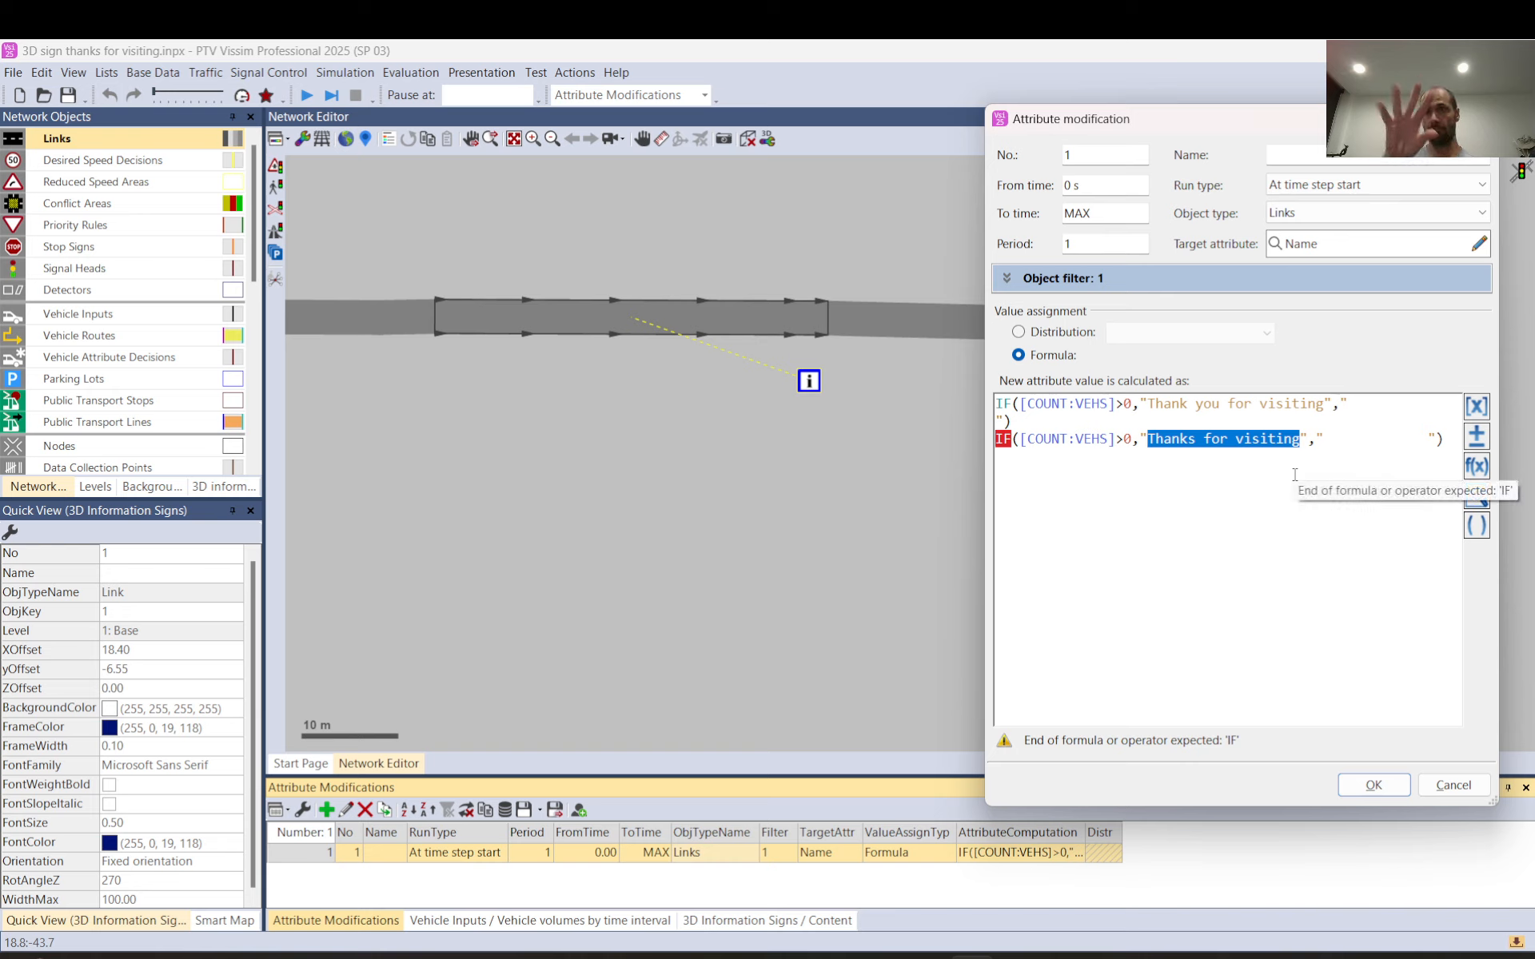
click(1022, 445)
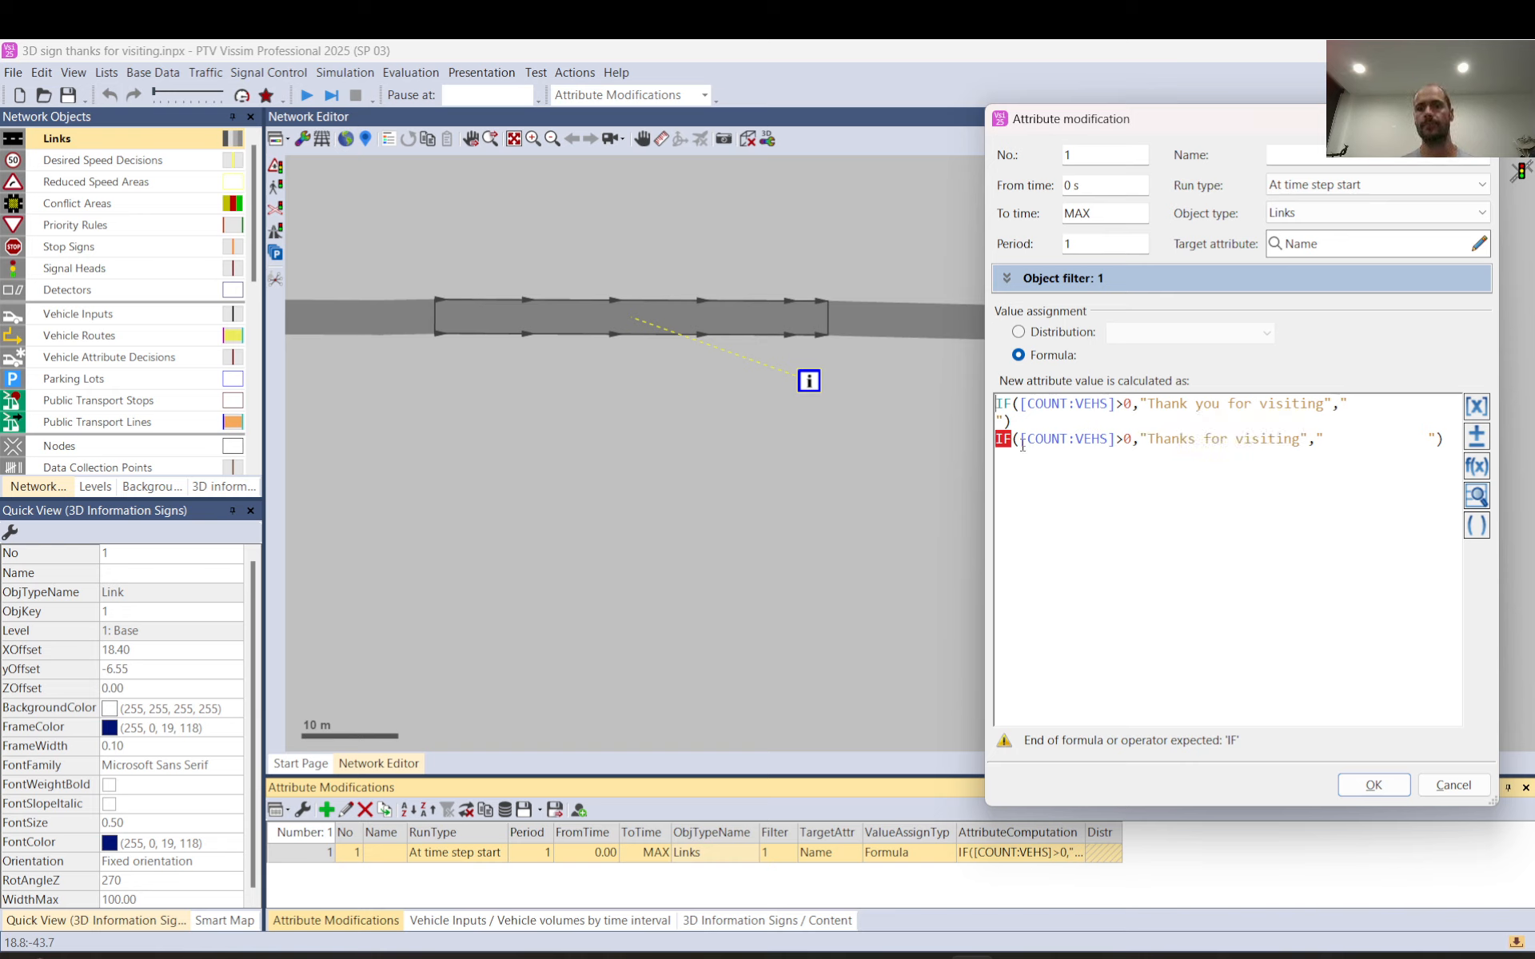
Step: Delete the whole second IF function, leaving only the original formula, and accept the attribute modification
drag(1000, 439, 1067, 440)
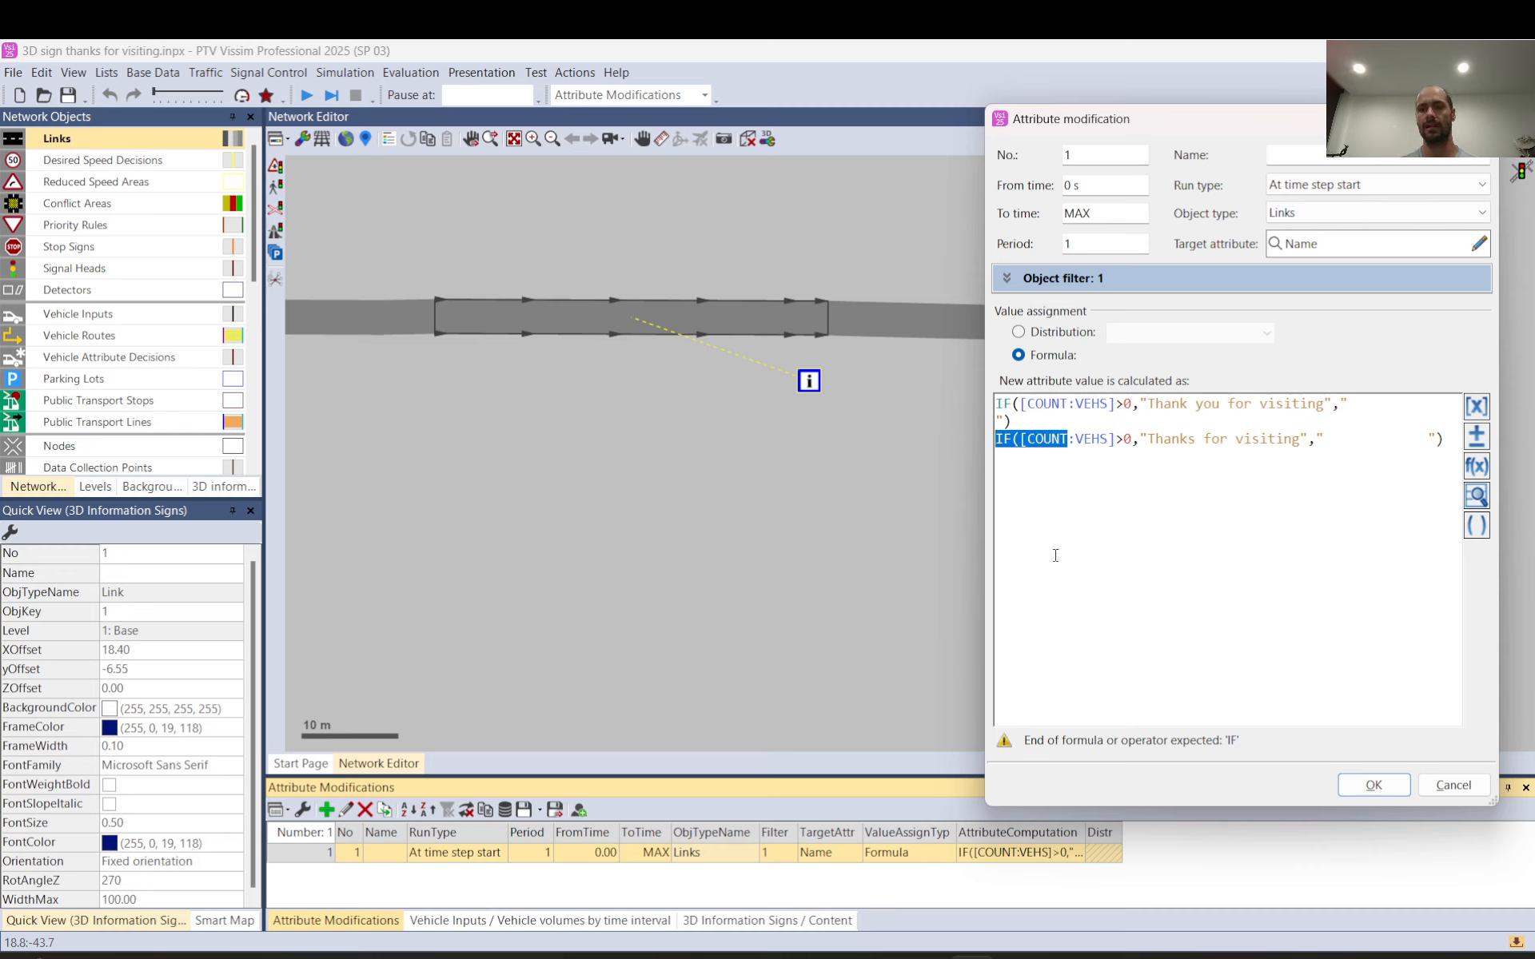
key(Delete)
key(Delete)
key(Delete)
key(Delete)
key(Delete)
key(Delete)
key(Delete)
key(Delete)
key(Delete)
key(Delete)
key(Delete)
key(Delete)
key(Delete)
key(Delete)
key(Delete)
key(Delete)
key(Delete)
key(Delete)
key(Delete)
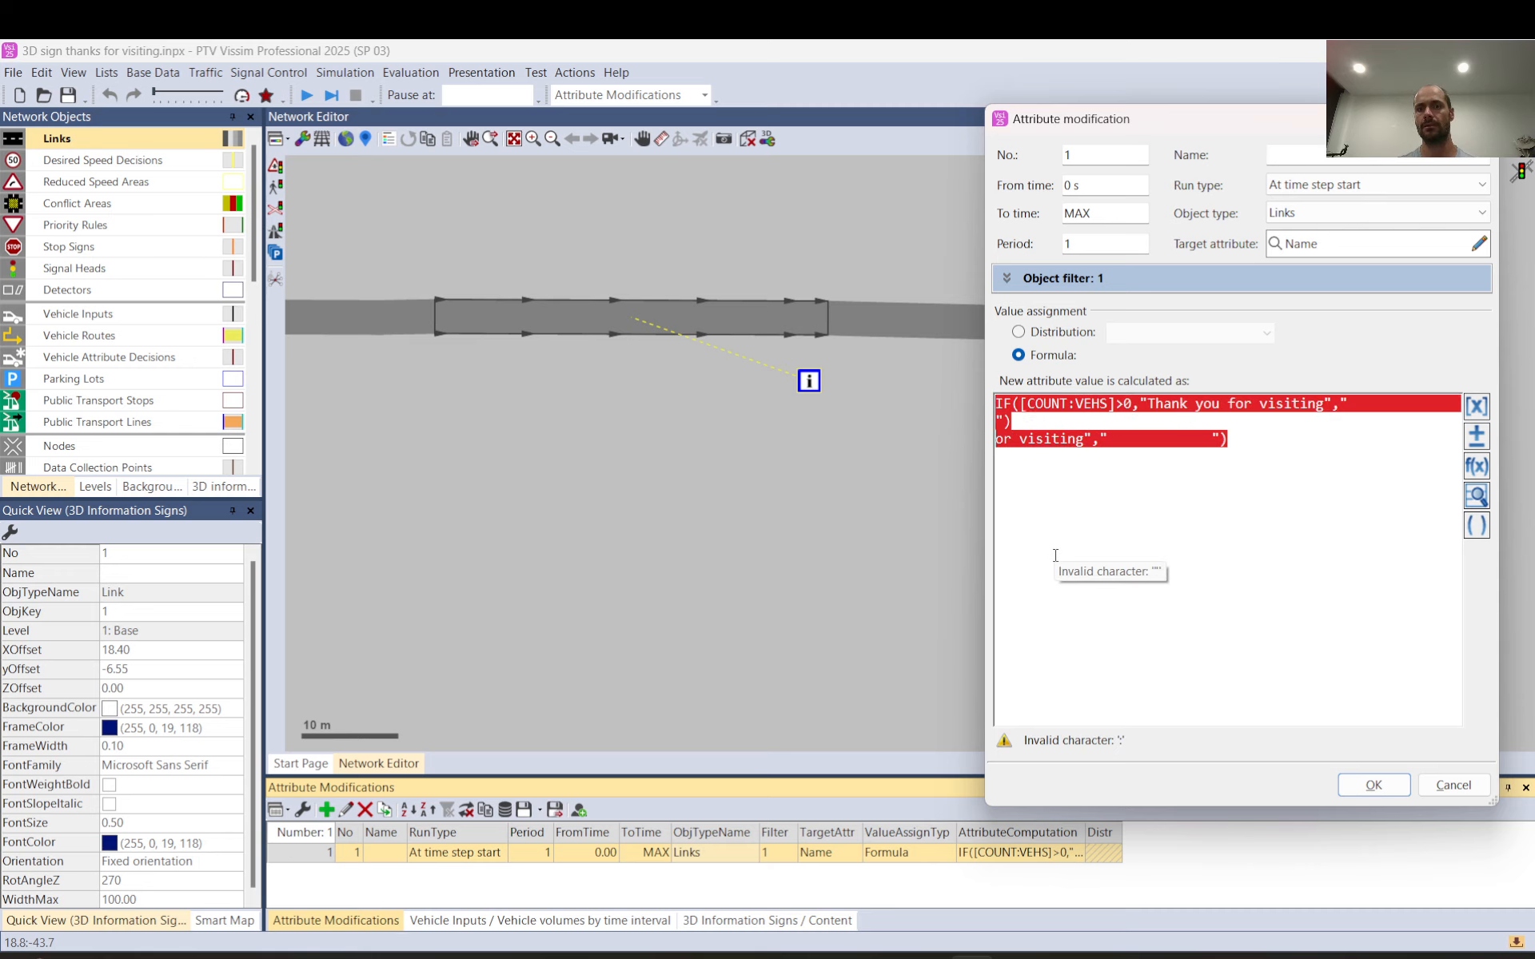
key(Delete)
key(Delete)
key(Delete)
key(Delete)
key(Delete)
key(Delete)
key(Delete)
key(Delete)
key(Delete)
key(Delete)
key(Delete)
key(Delete)
key(Delete)
key(Delete)
key(Delete)
key(Delete)
key(Delete)
key(Delete)
key(Delete)
key(Delete)
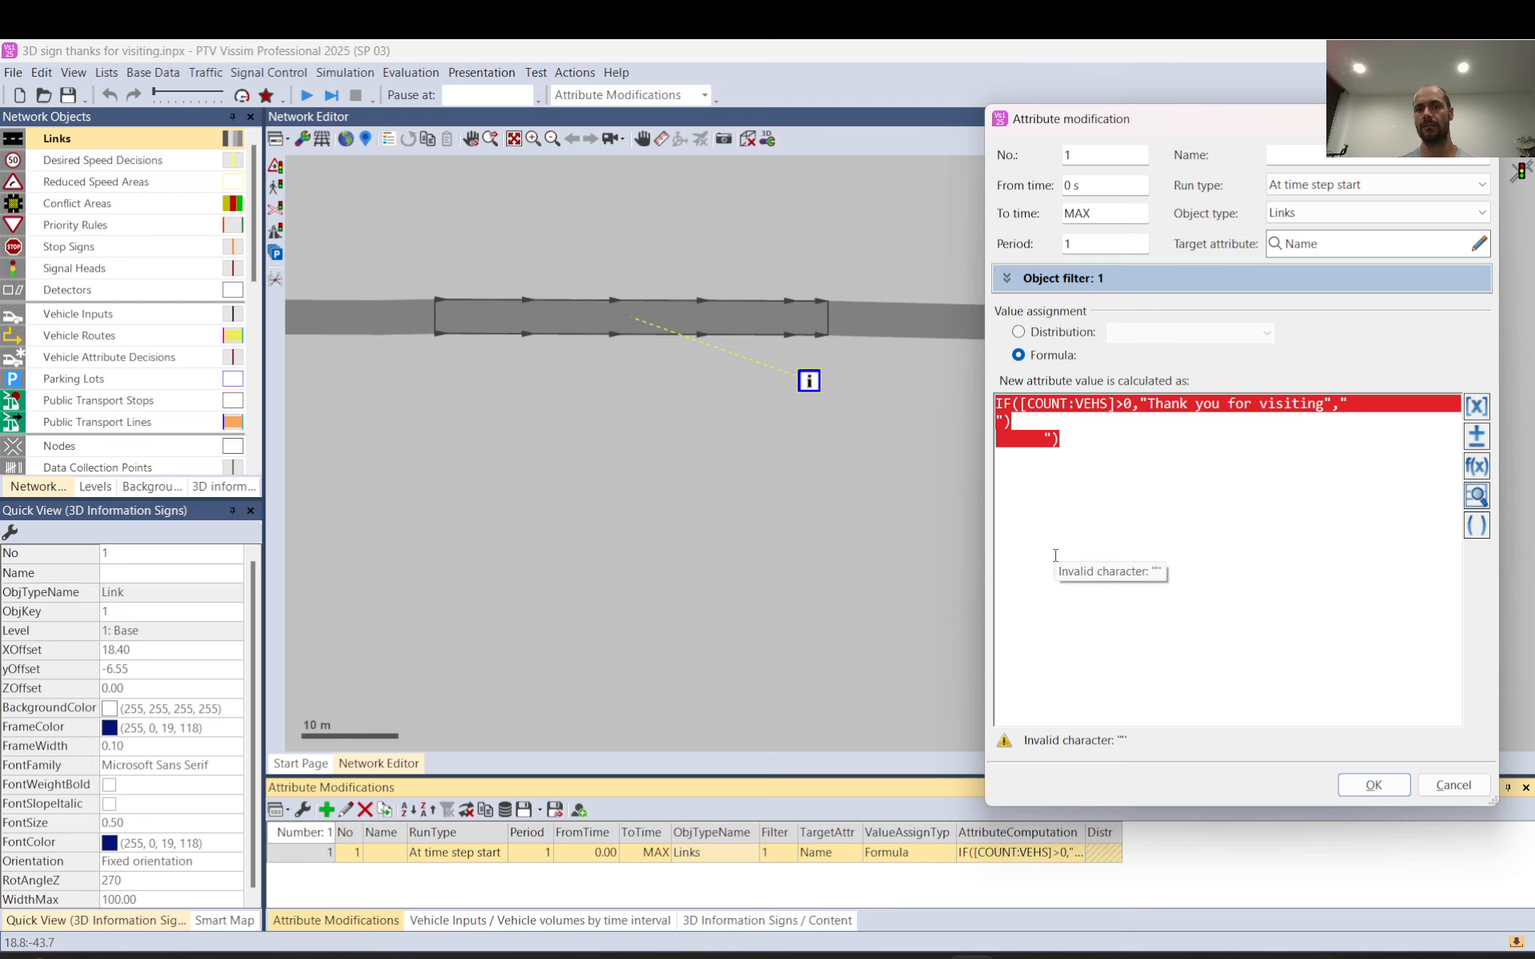
key(Delete)
key(Delete)
key(Delete)
key(Delete)
key(Delete)
key(Delete)
key(Delete)
key(Delete)
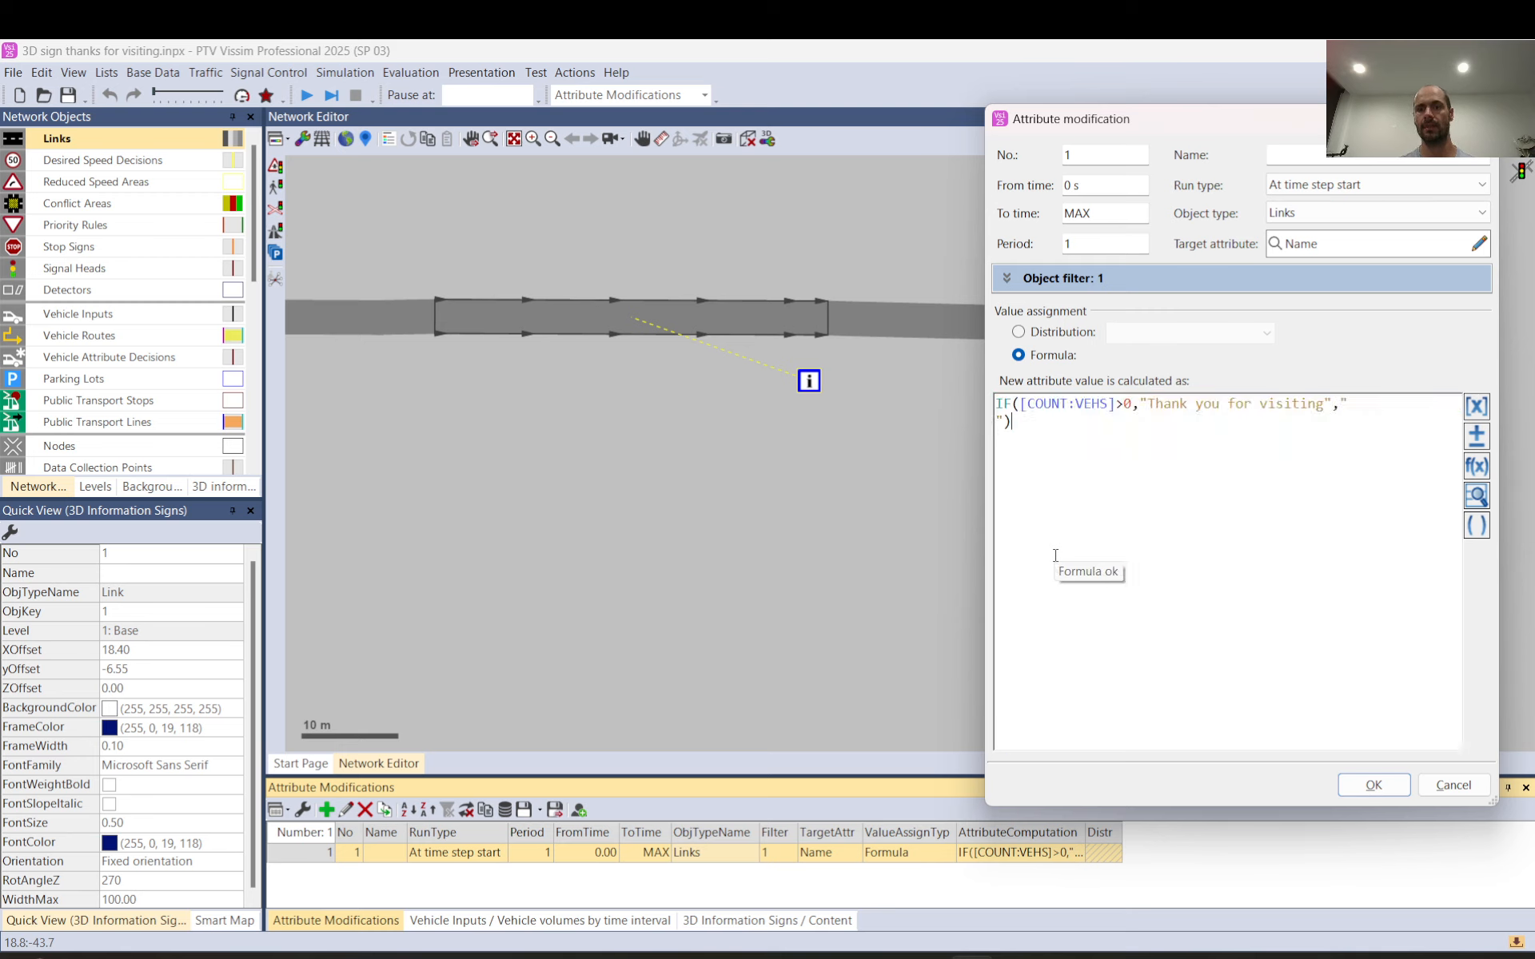
click(1374, 785)
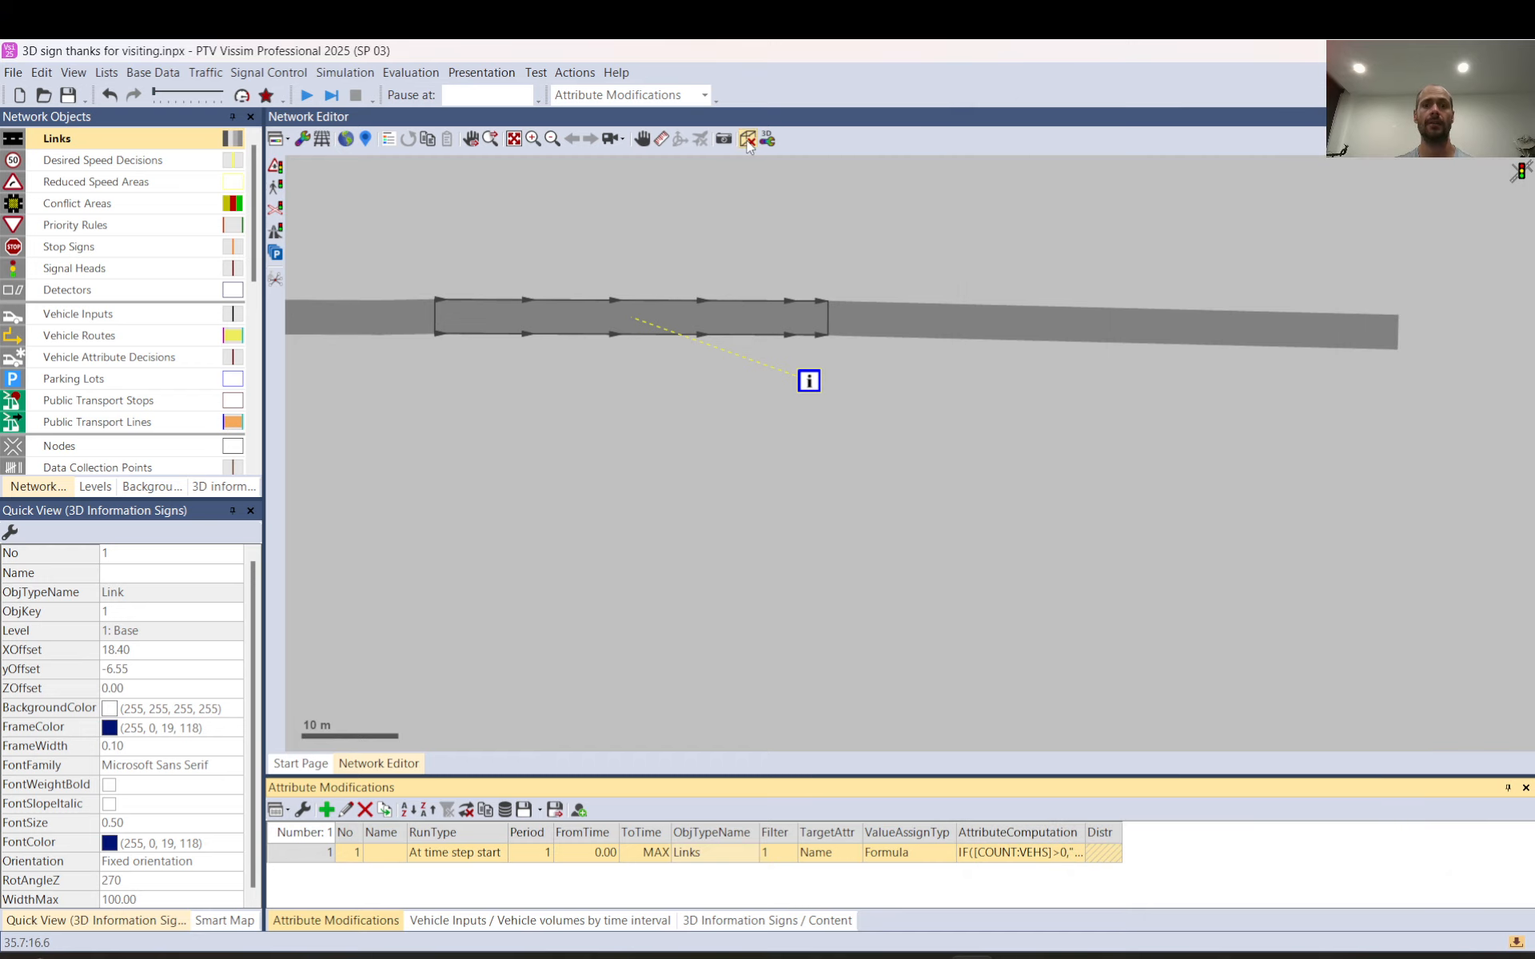
Step: Switch the network view to 3D and start the simulation, saving the changes
click(747, 140)
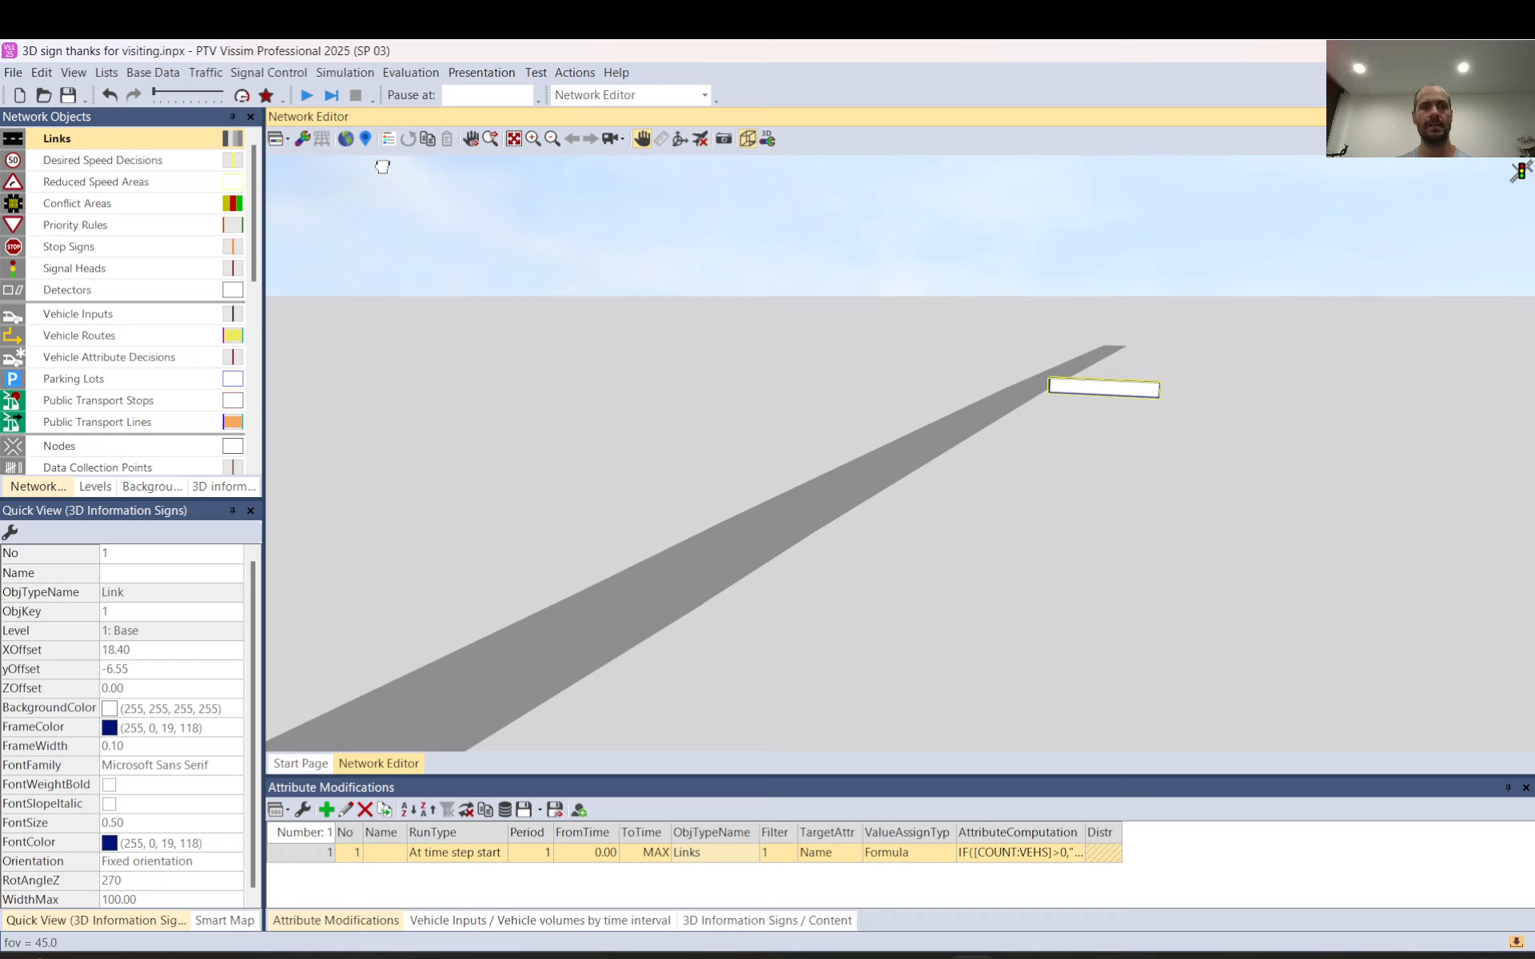
click(306, 95)
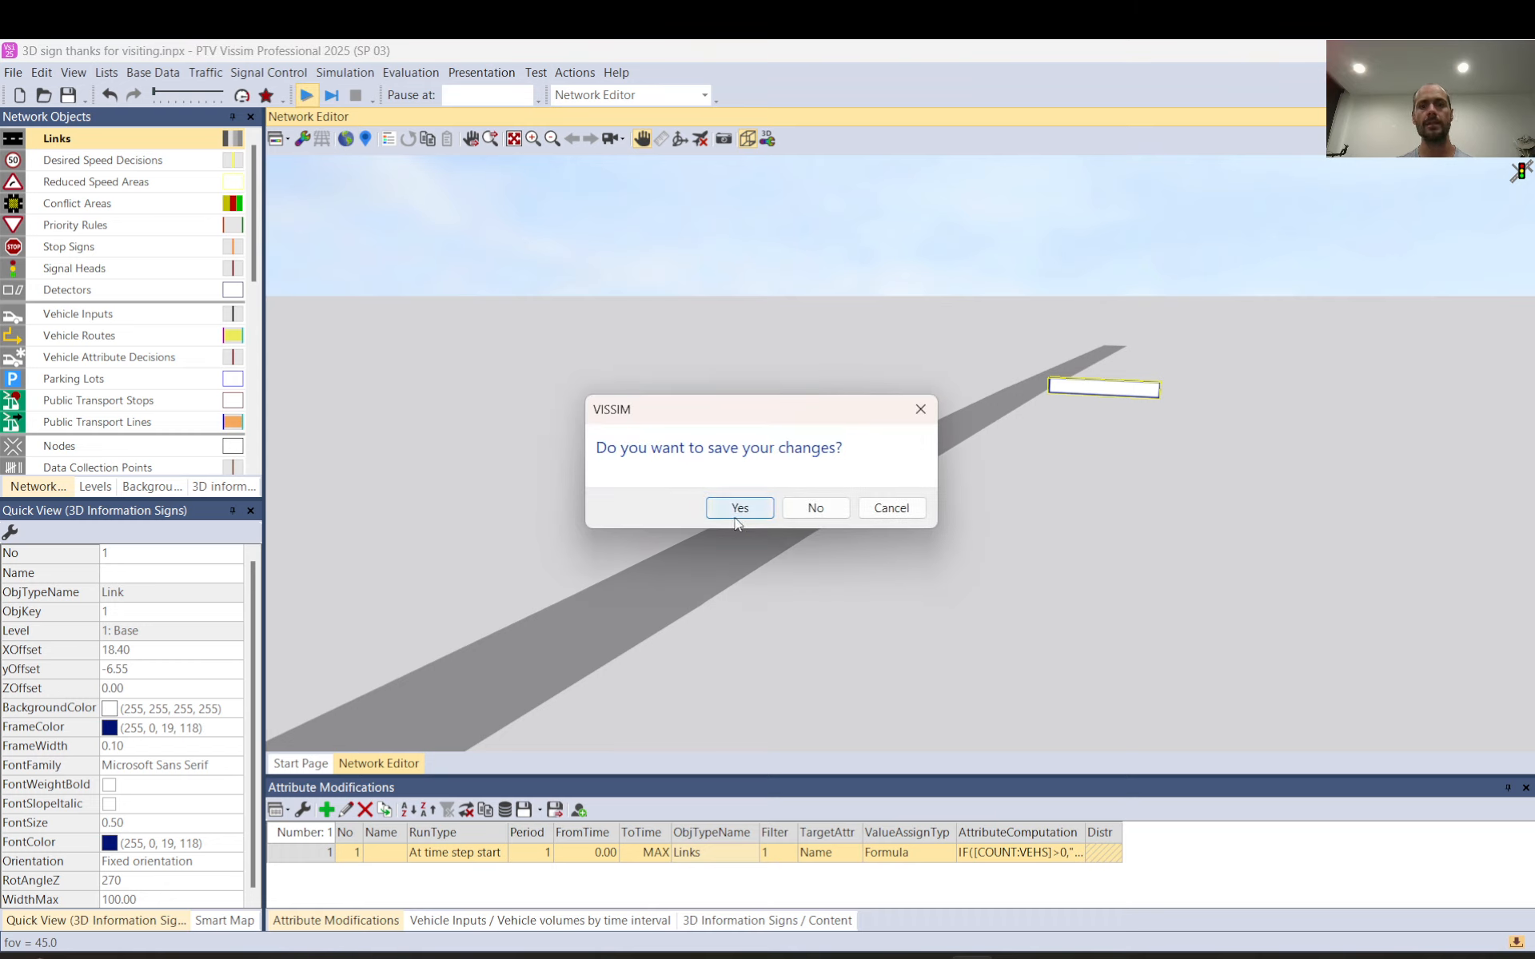
click(736, 516)
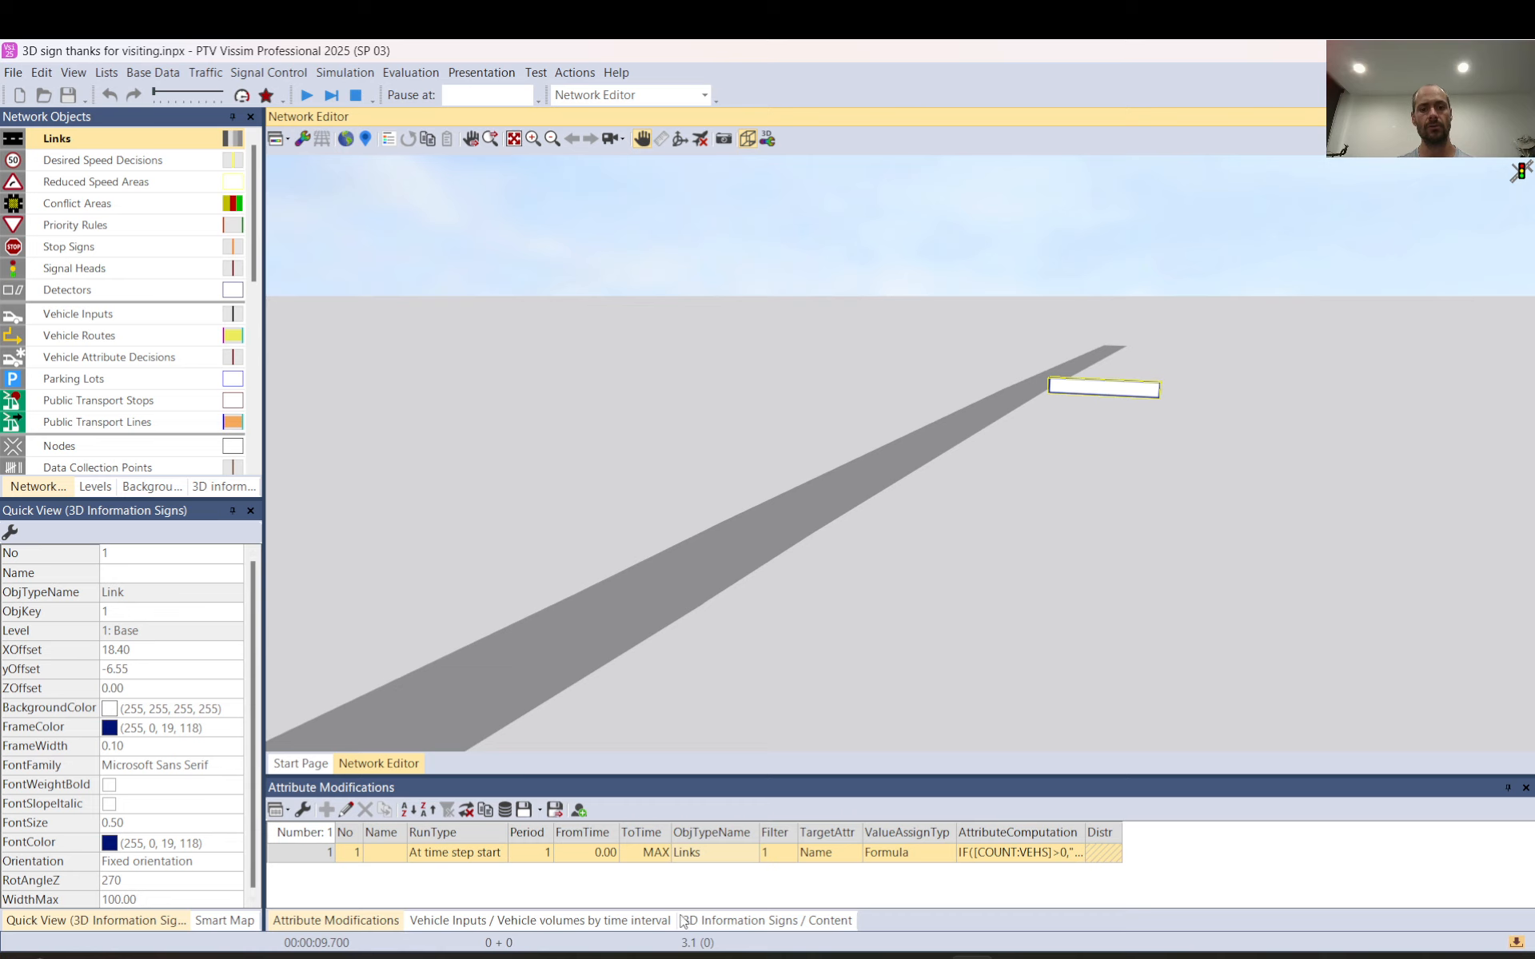
Step: Show the list of links and return to the 3D network view
right_click(119, 144)
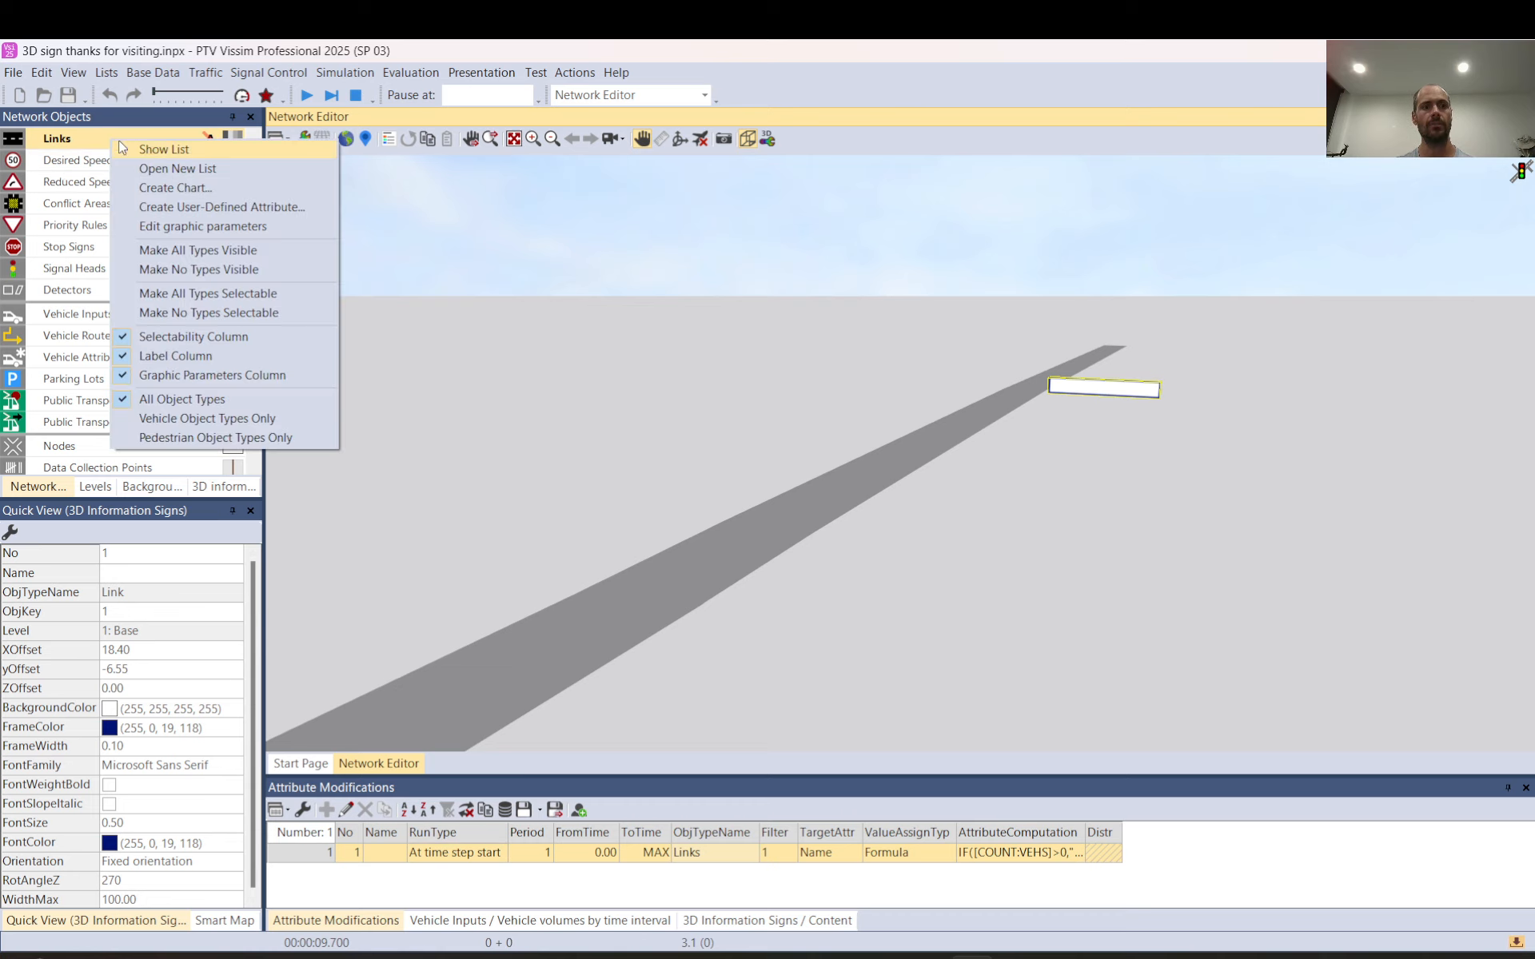
click(141, 151)
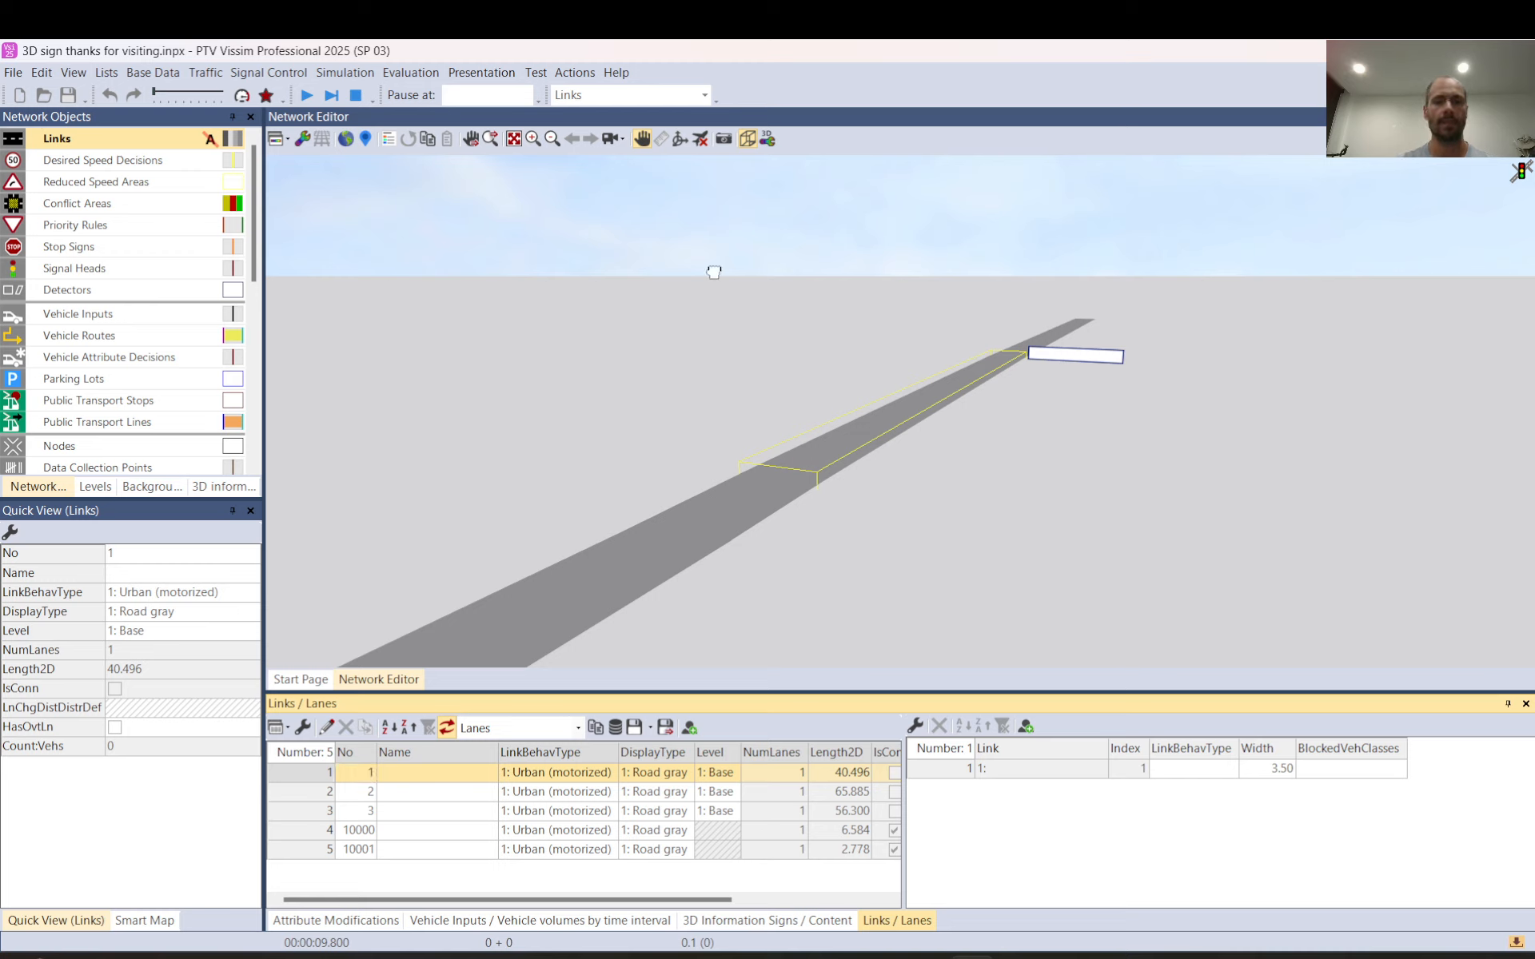
click(748, 328)
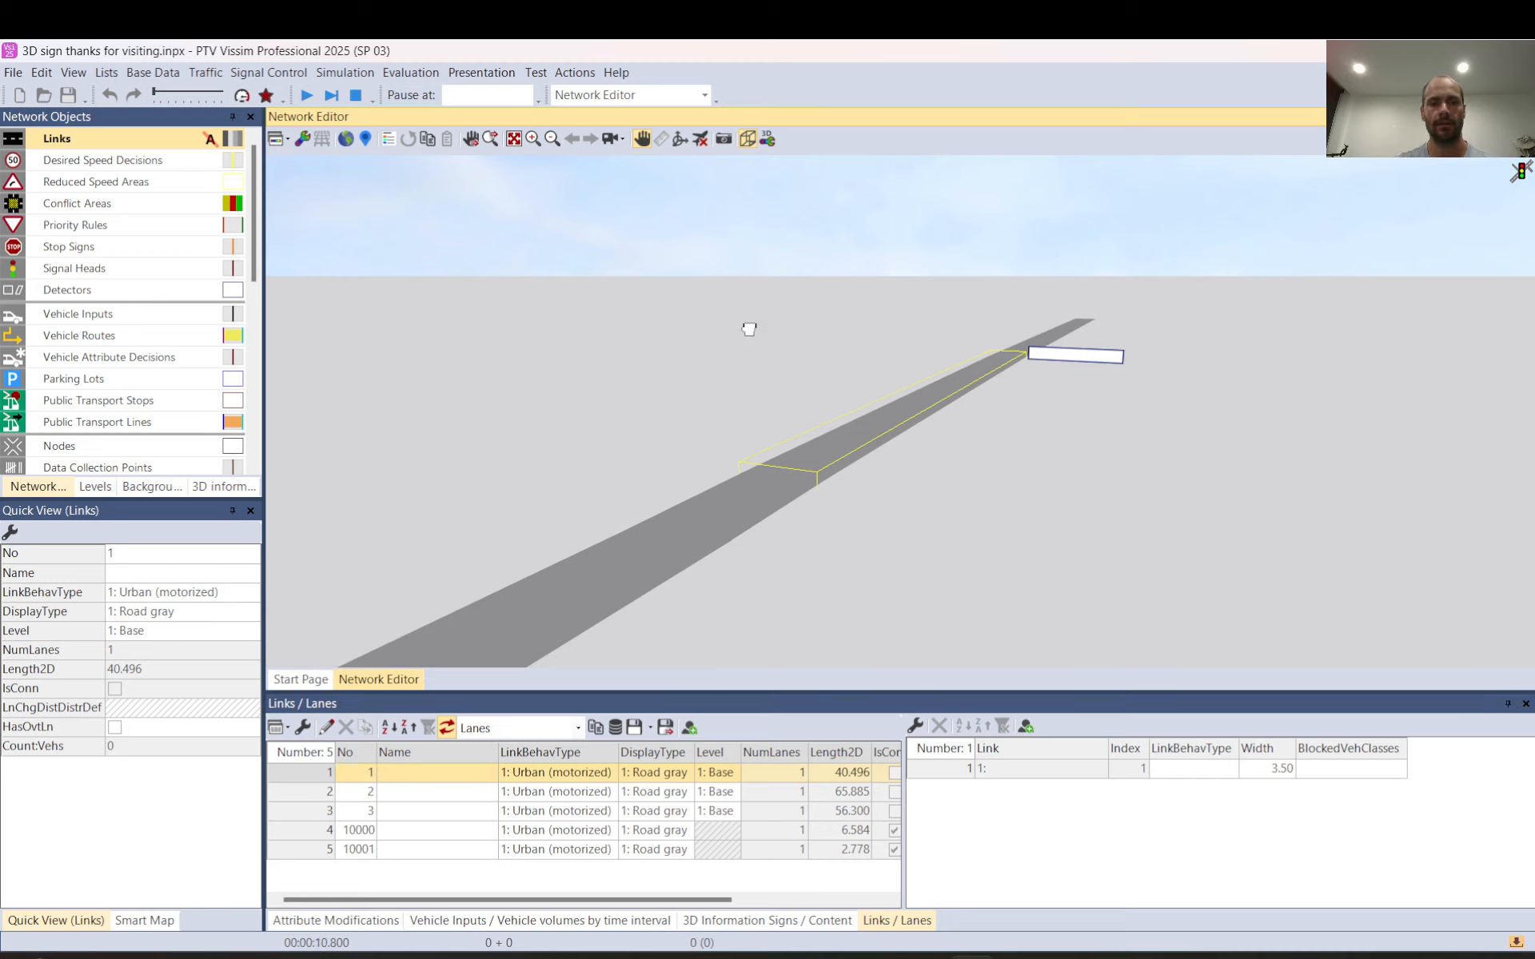
Step: Examine the approaching vehicle, link 1 and its sign in the running 3D simulation
scroll(748, 328, down, 3)
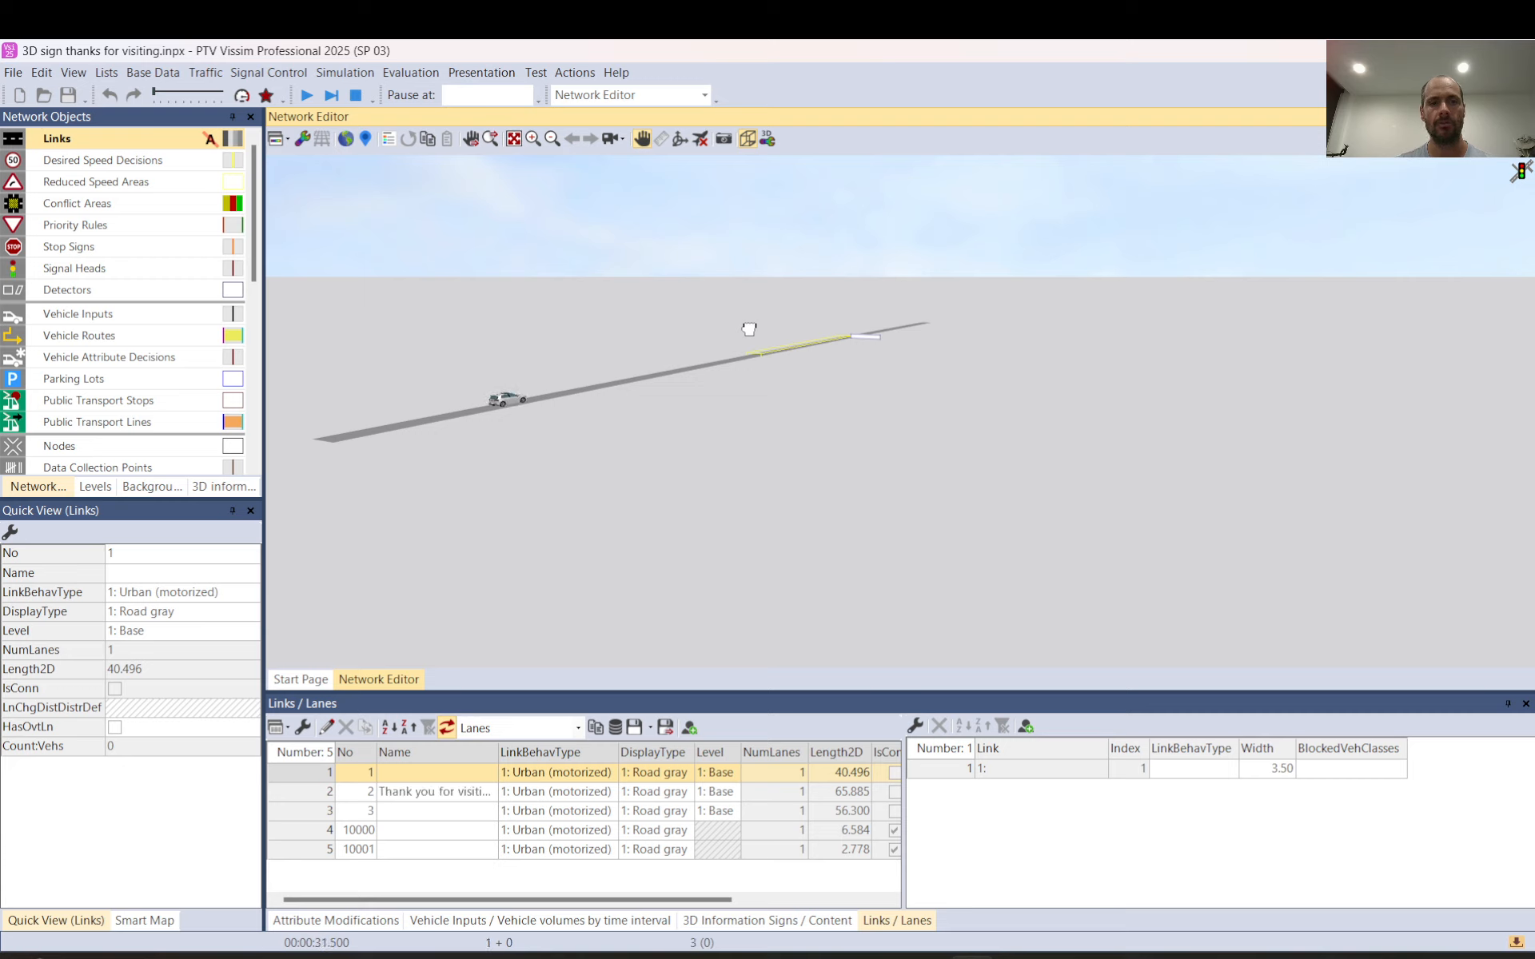
scroll(748, 329, up, 2)
scroll(748, 328, up, 2)
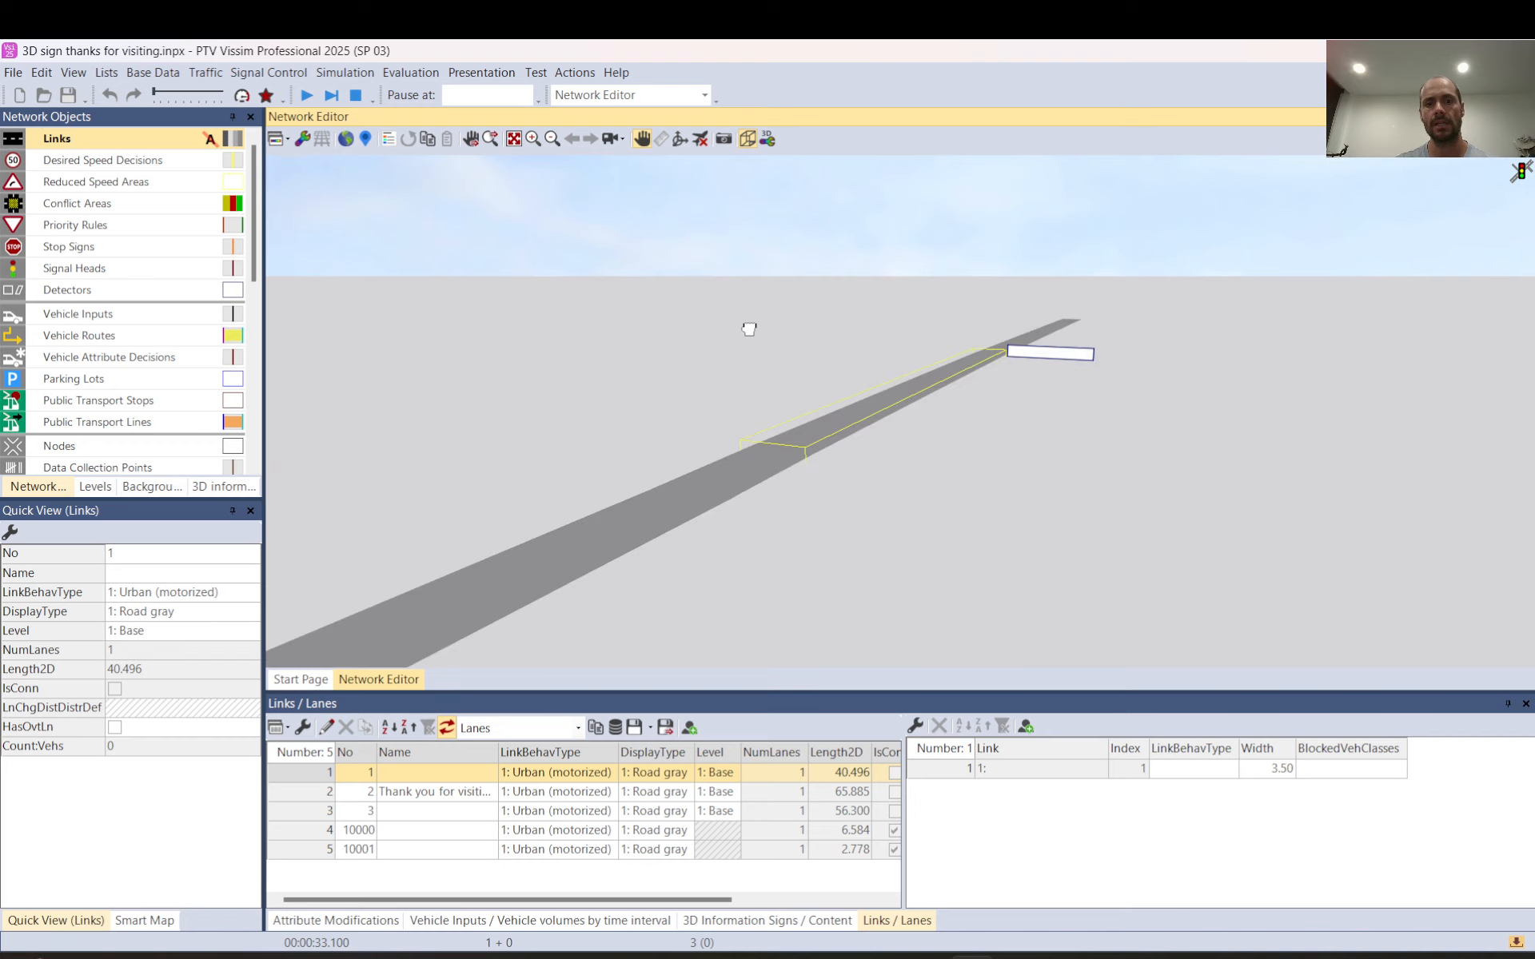
Step: Add the Vehicles Count attribute again to the links quick view attributes, remove the duplicate and accept the selection
click(9, 531)
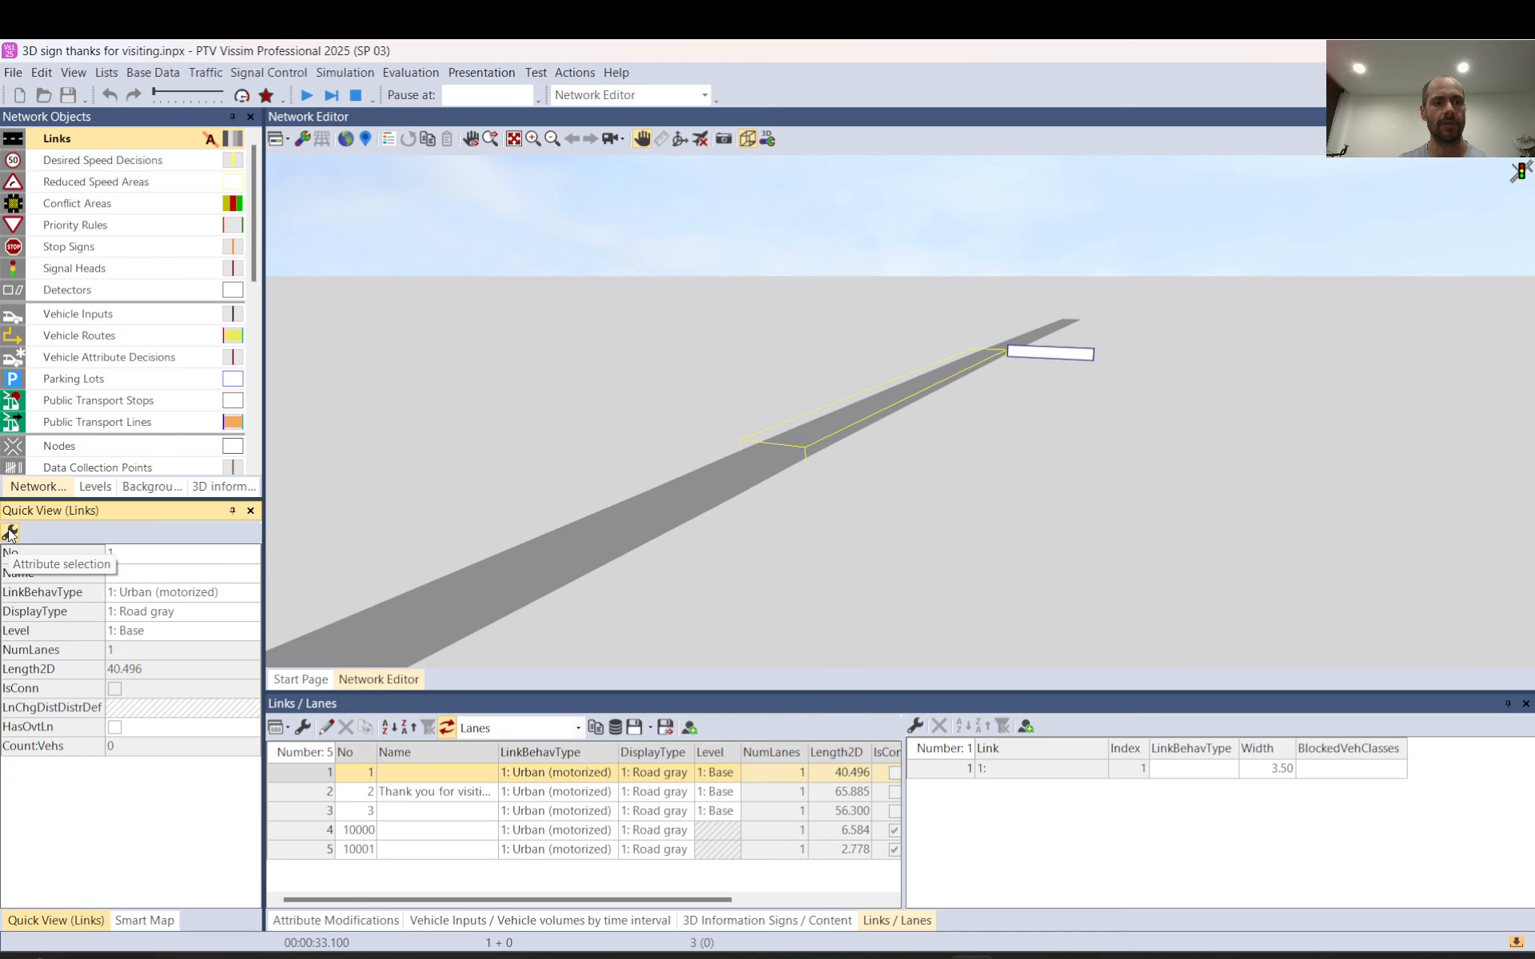
click(48, 559)
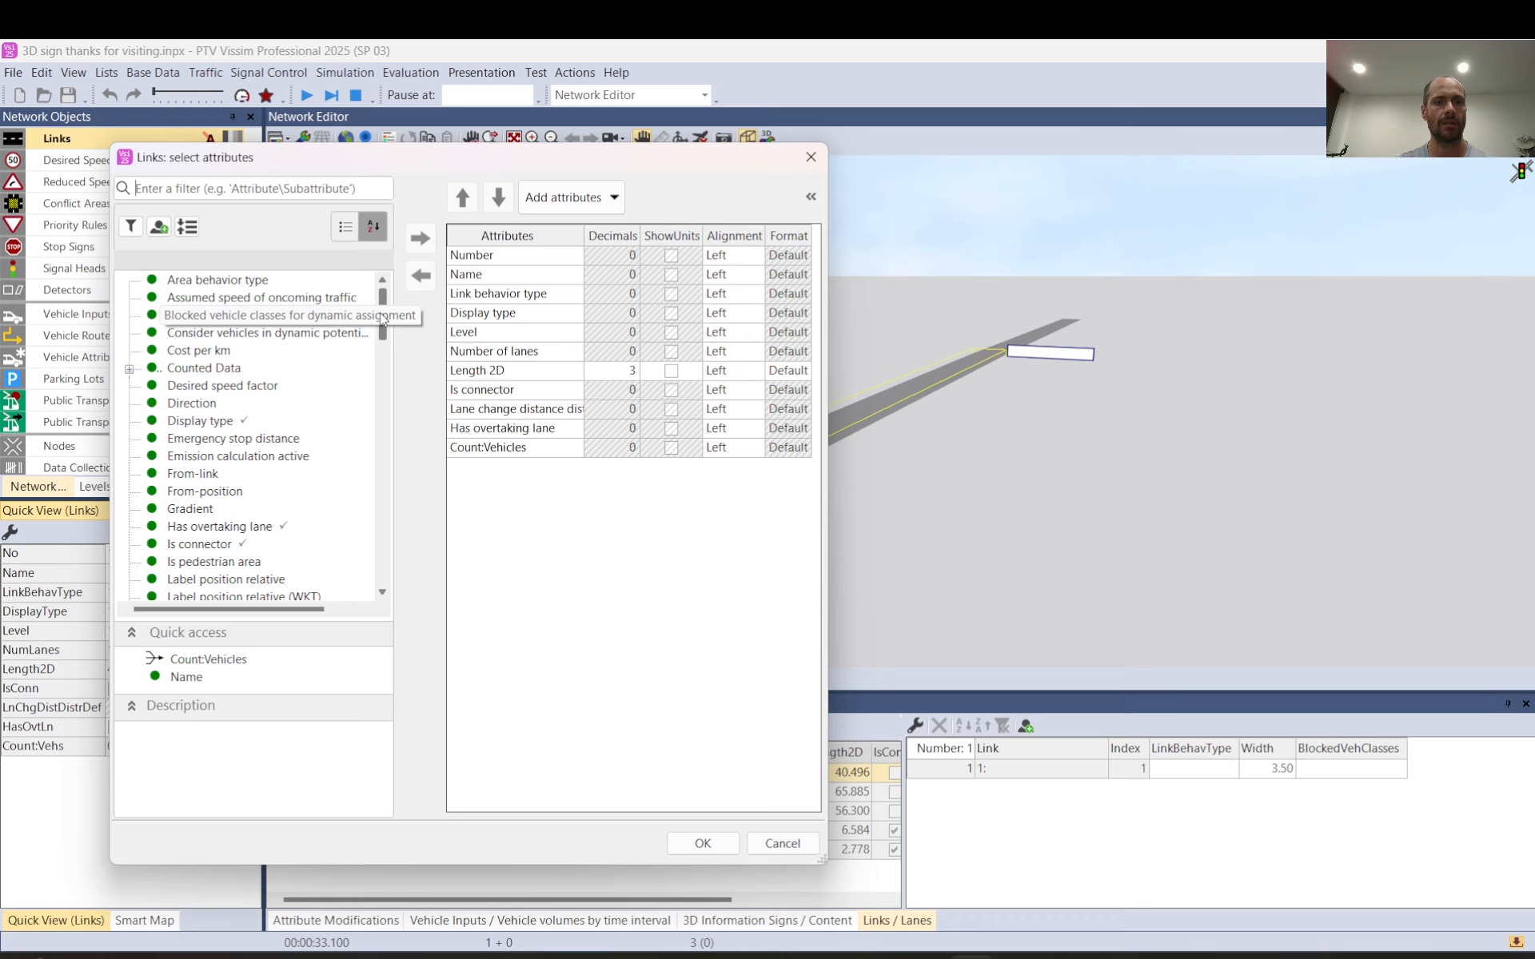
drag(383, 320, 382, 587)
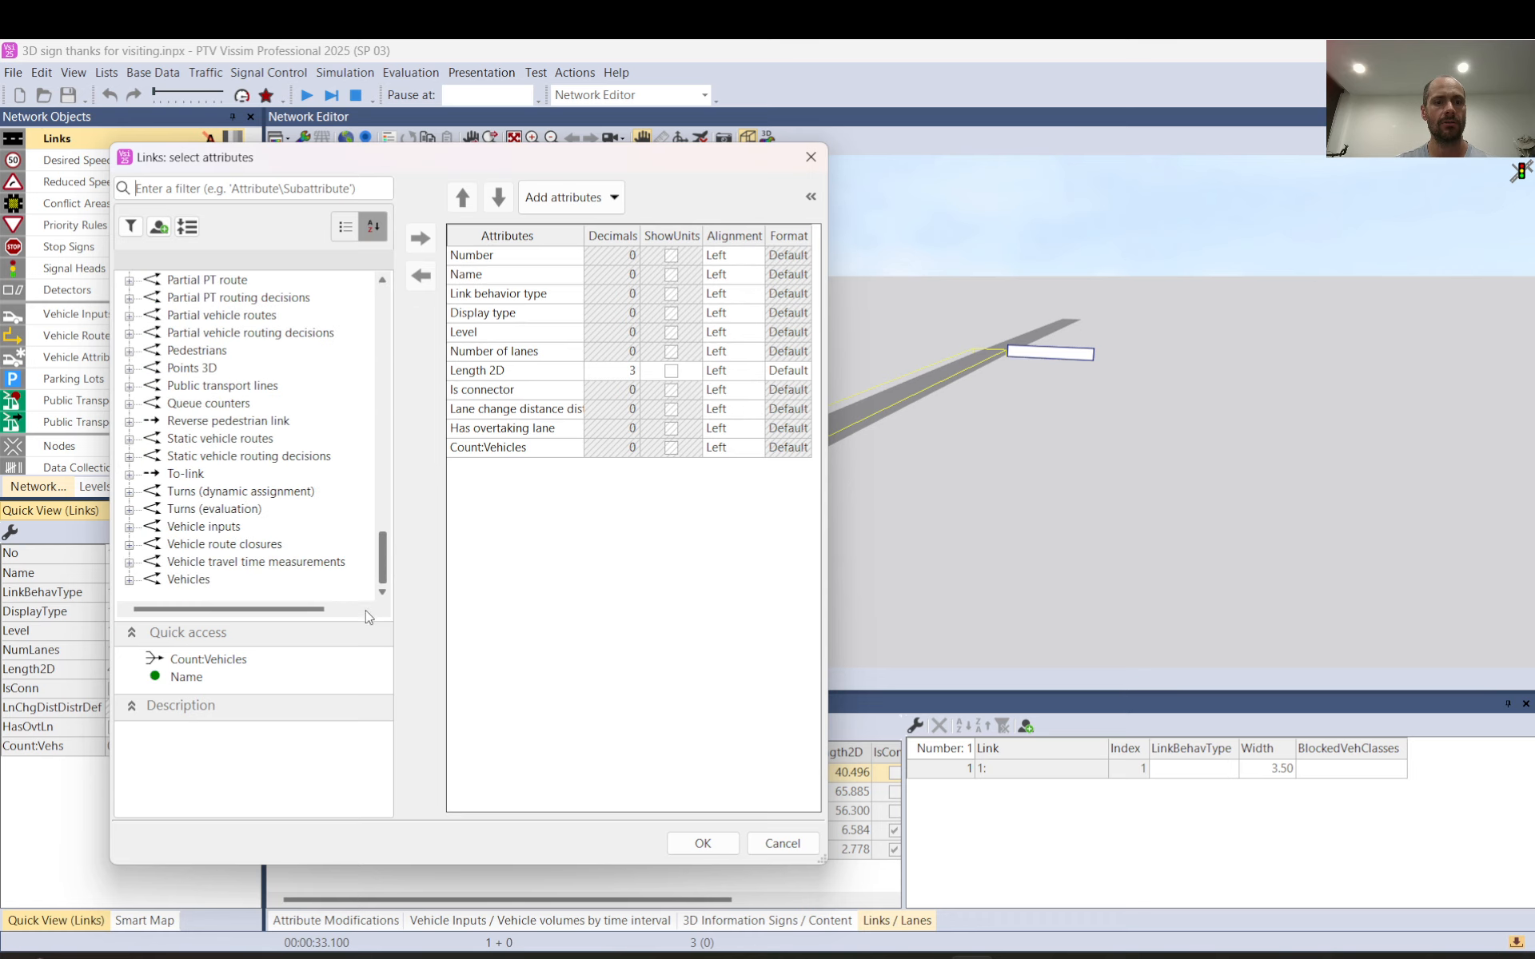
click(129, 590)
double_click(216, 386)
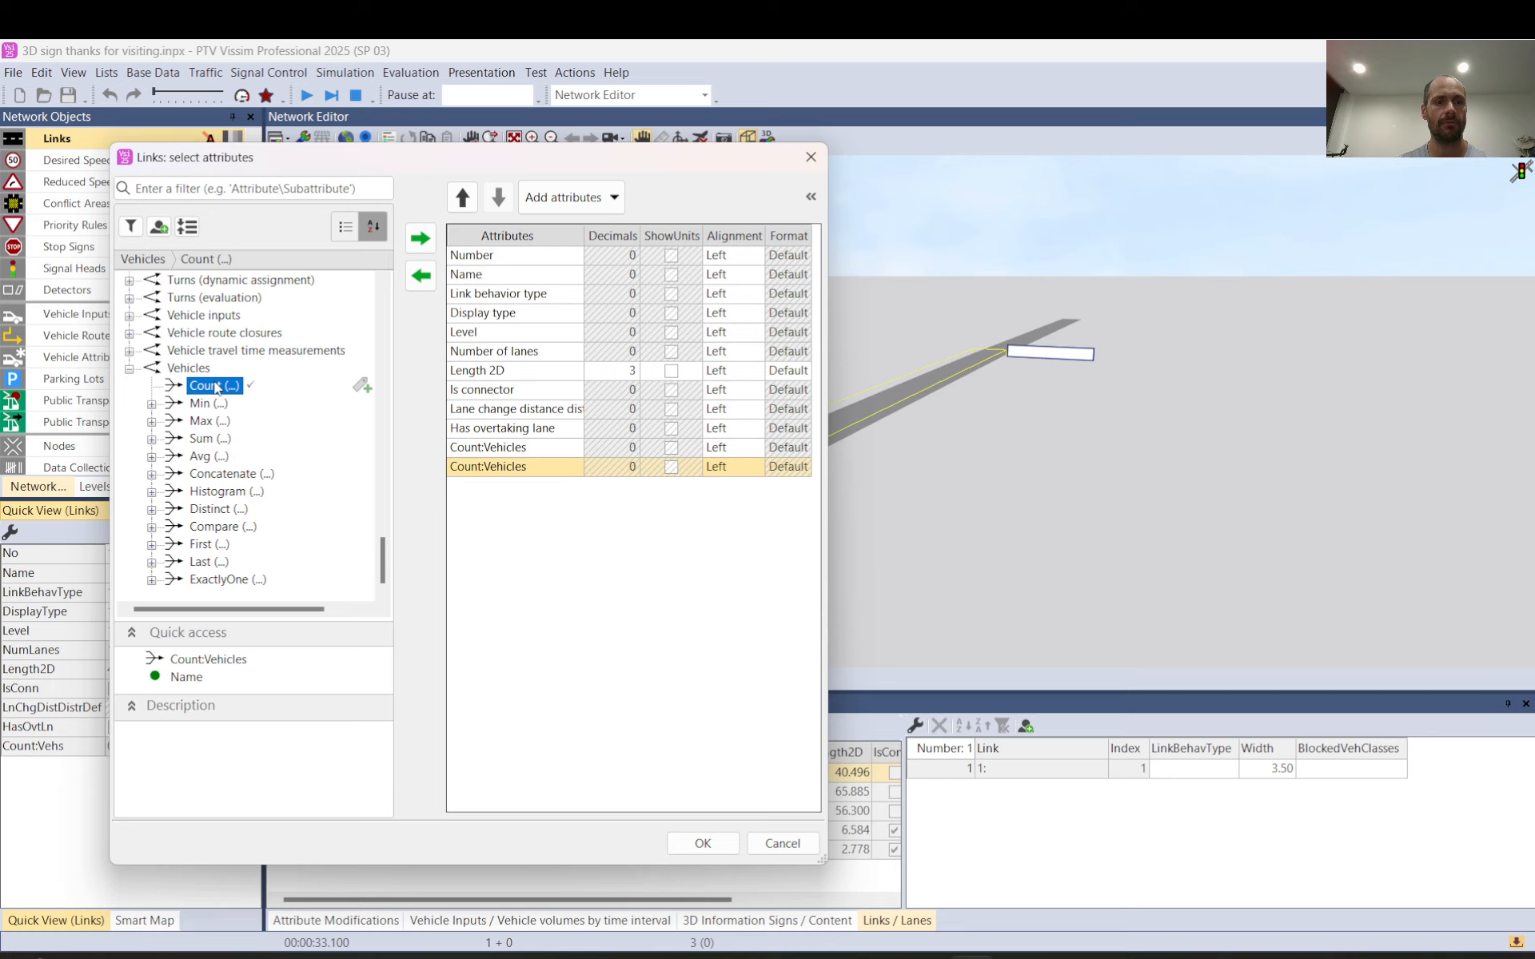
click(421, 276)
click(701, 844)
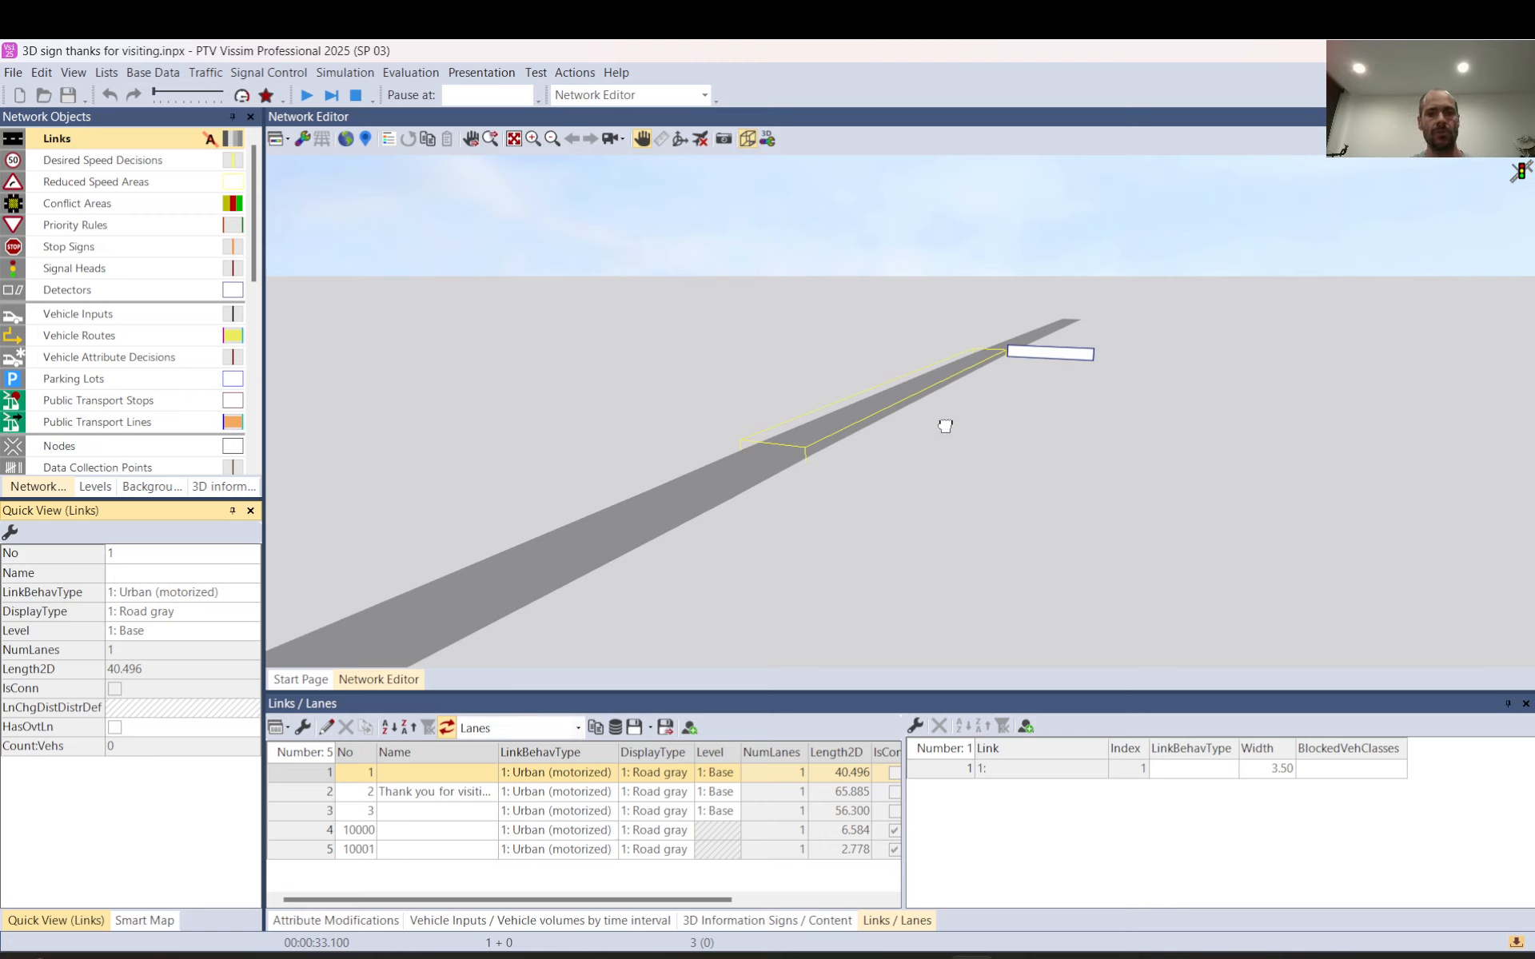
Step: Resume the simulation until the vehicle enters link 1, and select link 1 in the links list
key(space)
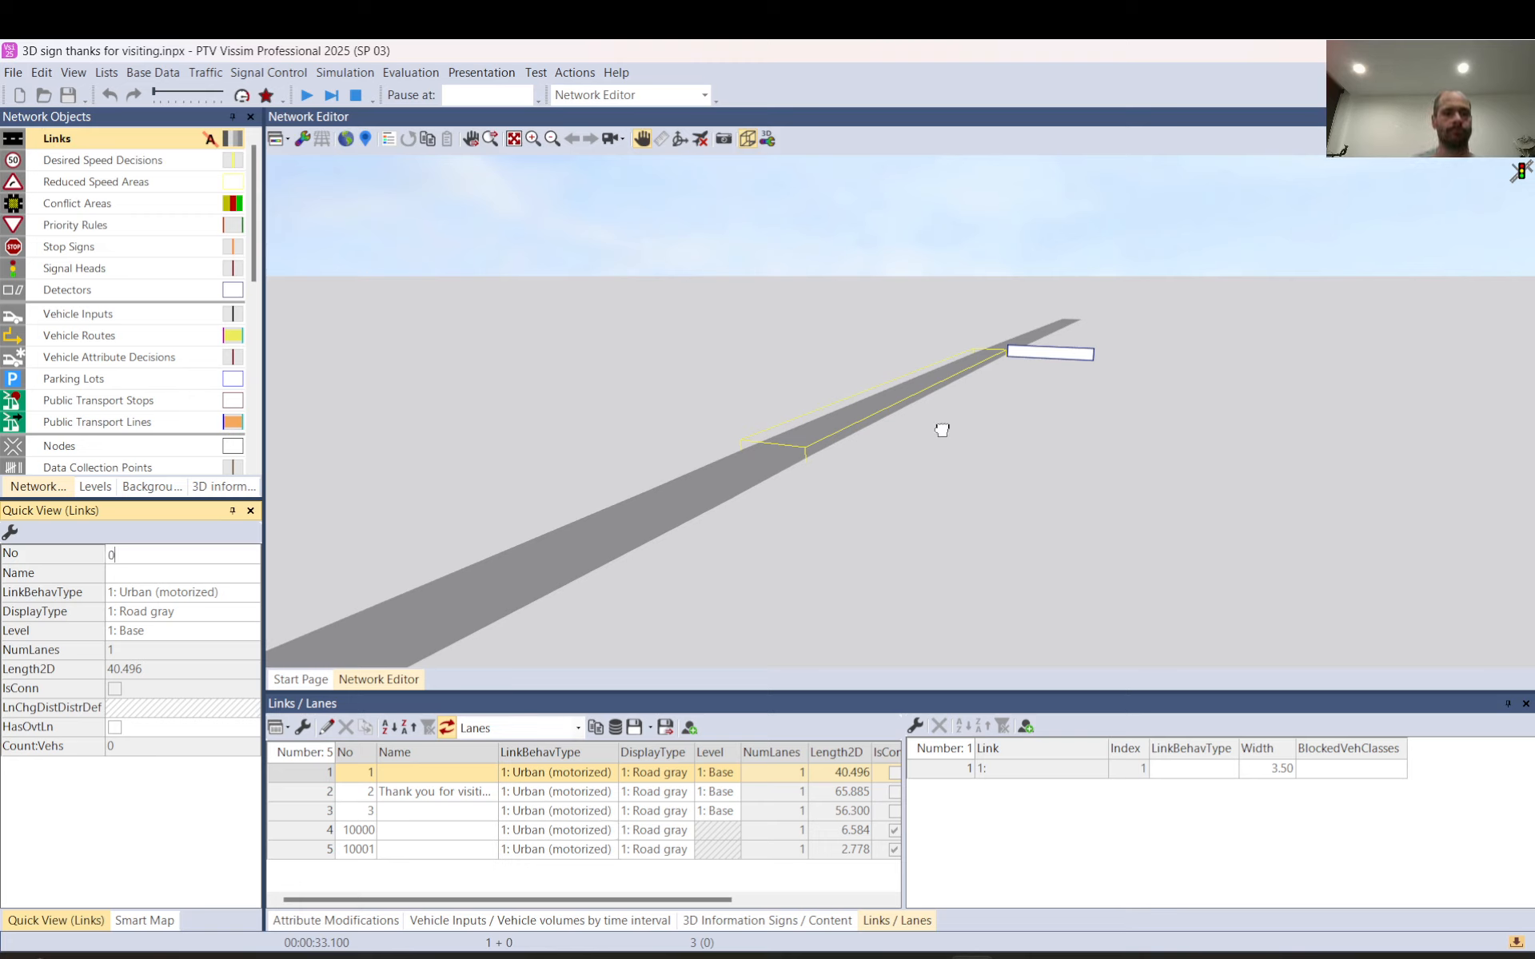
key(Escape)
click(941, 430)
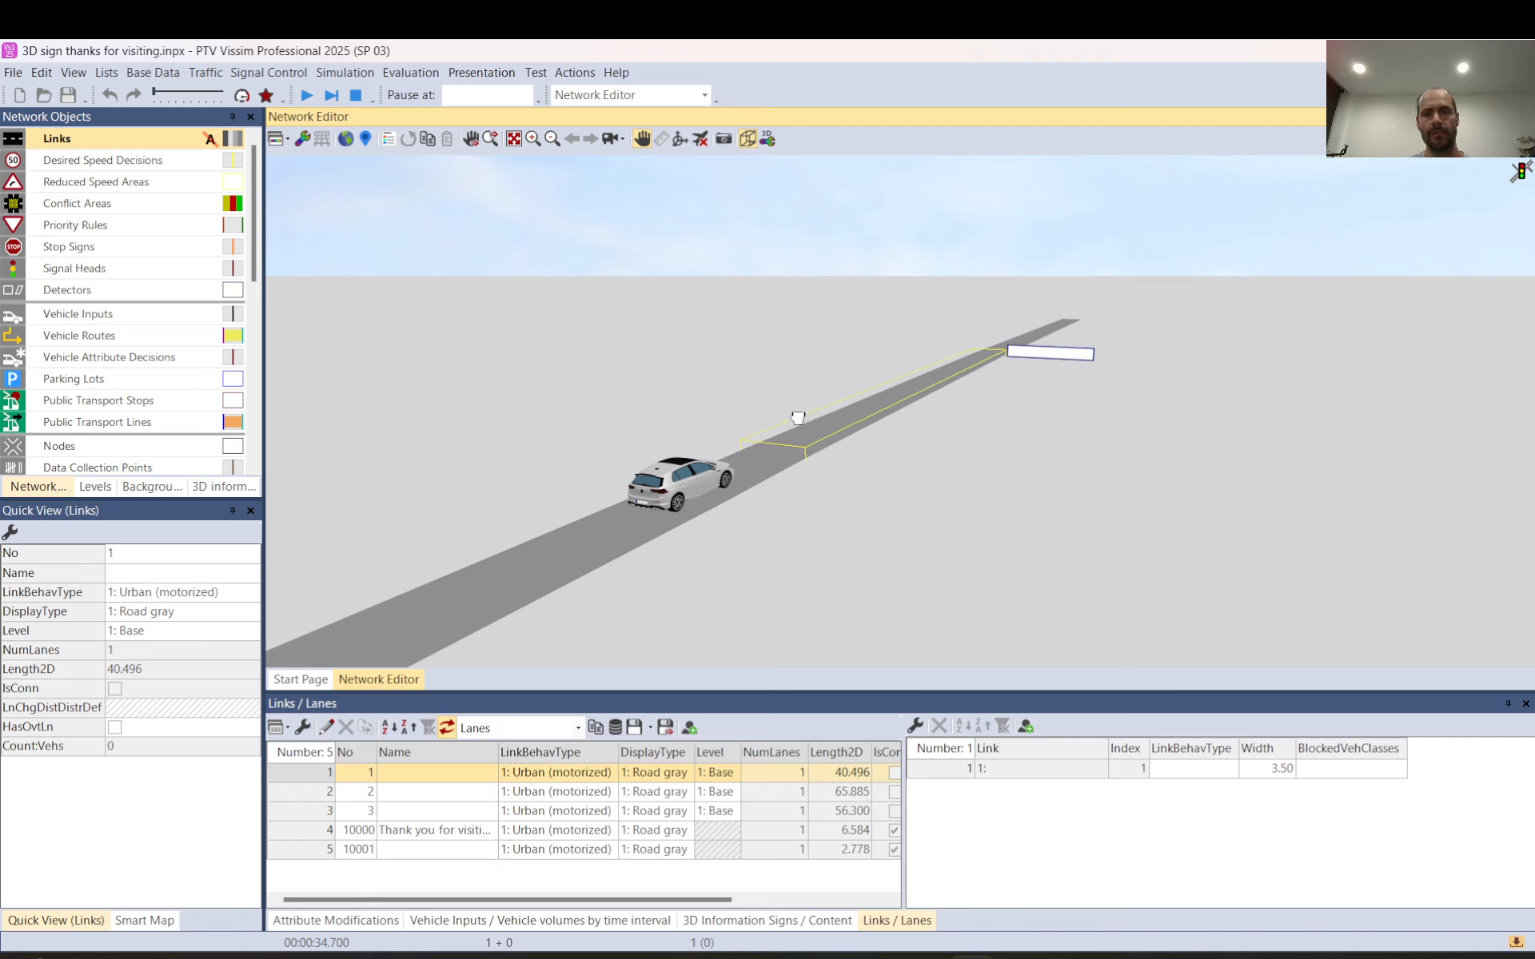
scroll(797, 417, up, 3)
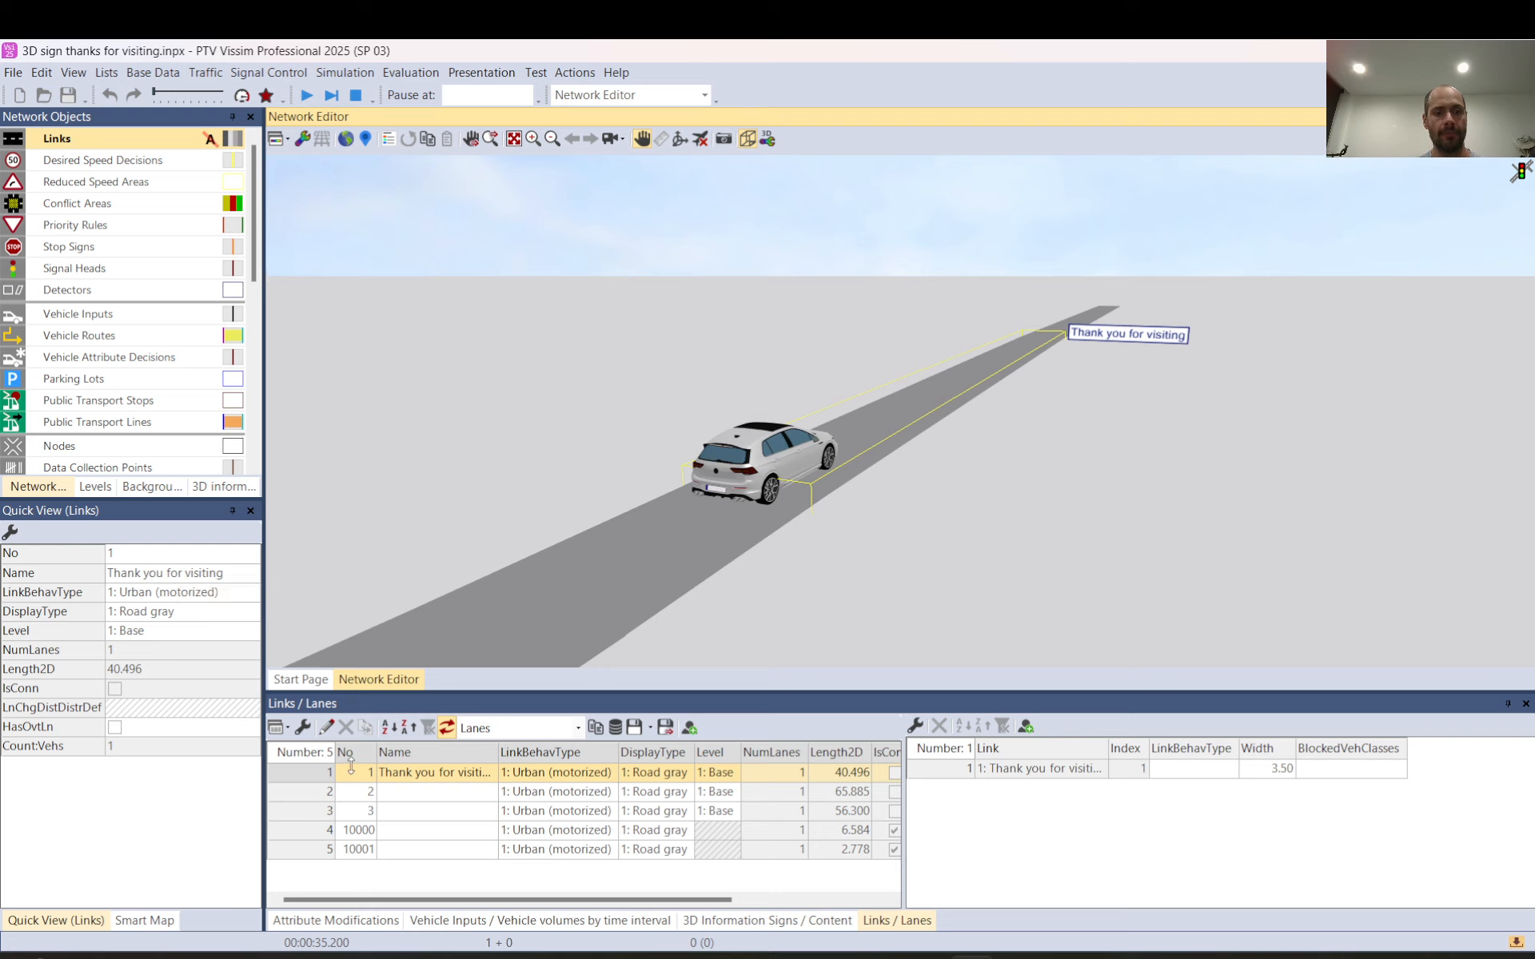
click(304, 780)
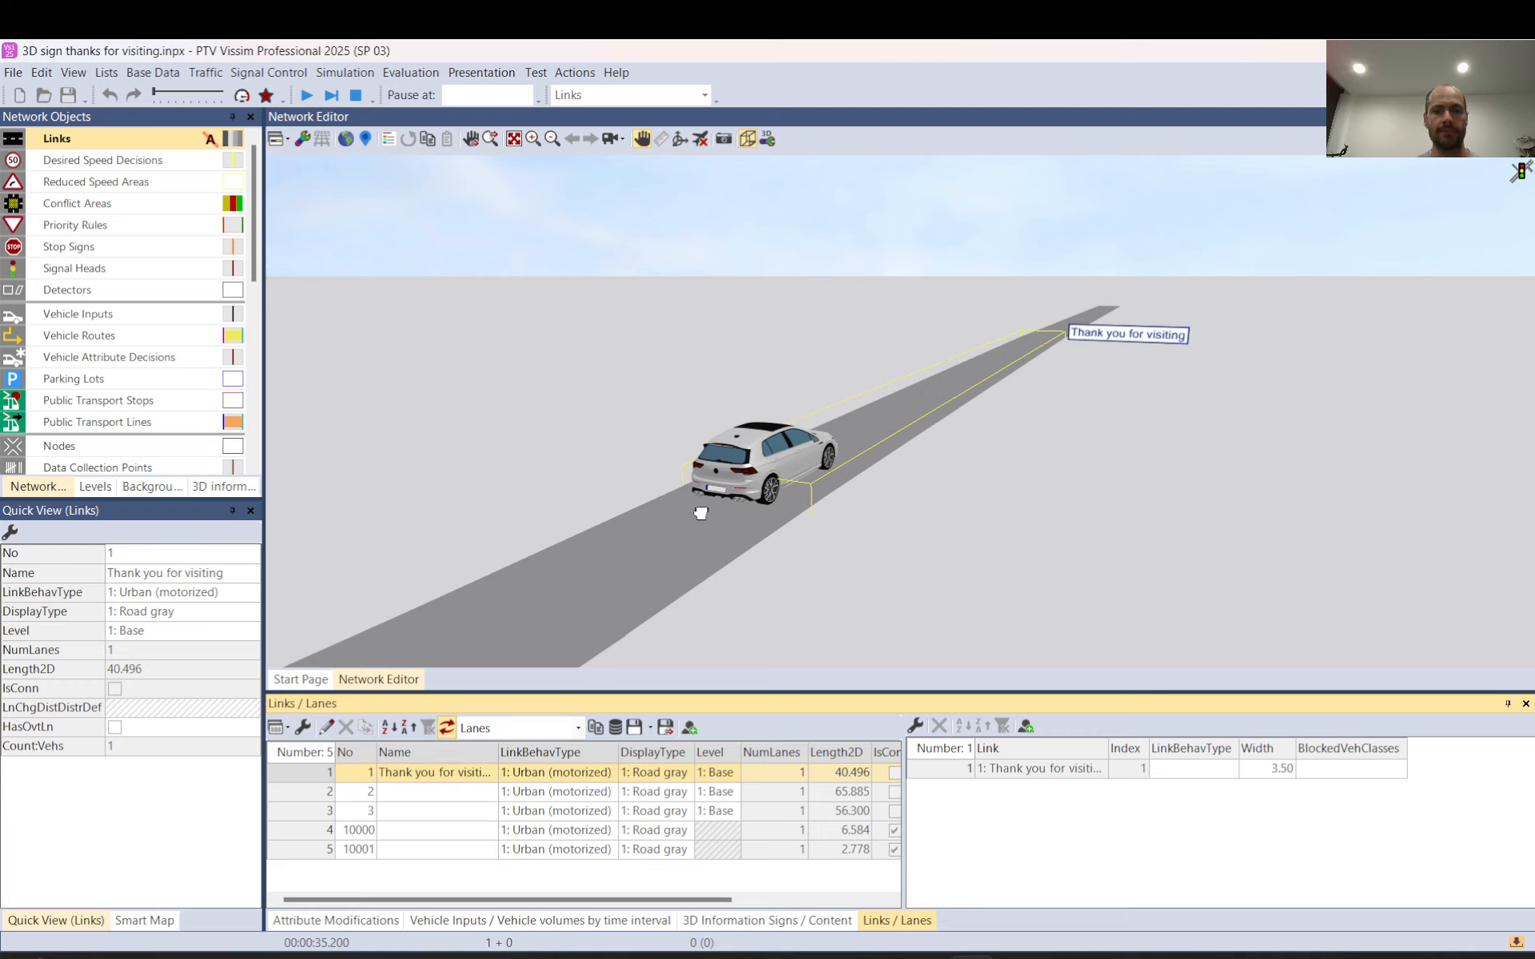
Step: Continue the simulation and pause it once the vehicle has moved from link 1 onto link 10001
key(space)
key(Escape)
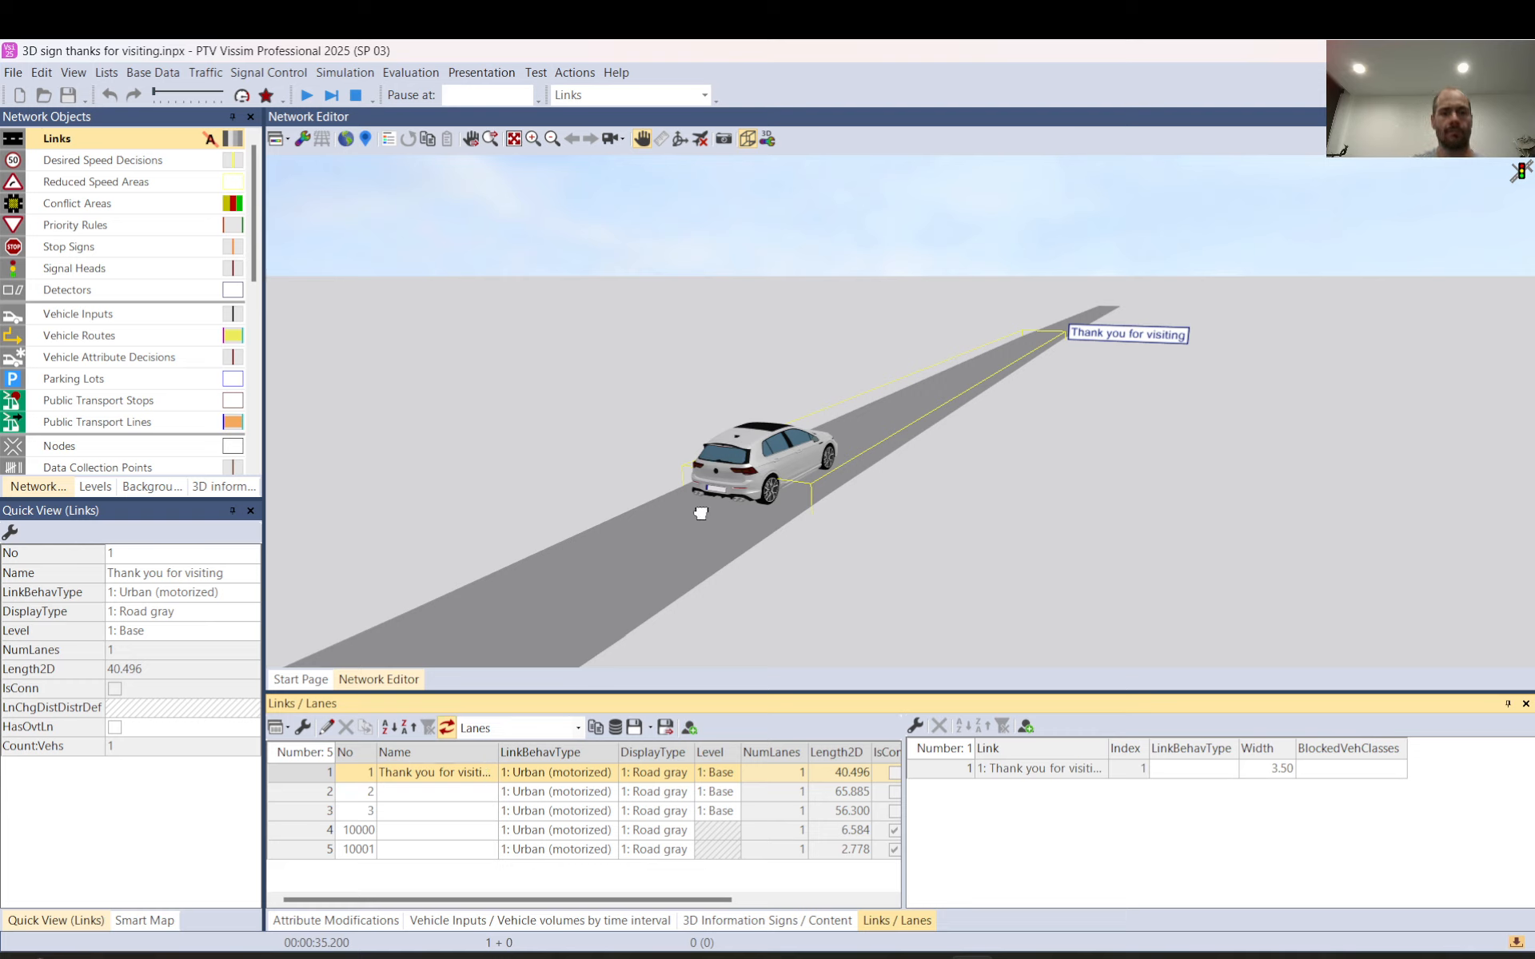
click(700, 513)
key(space)
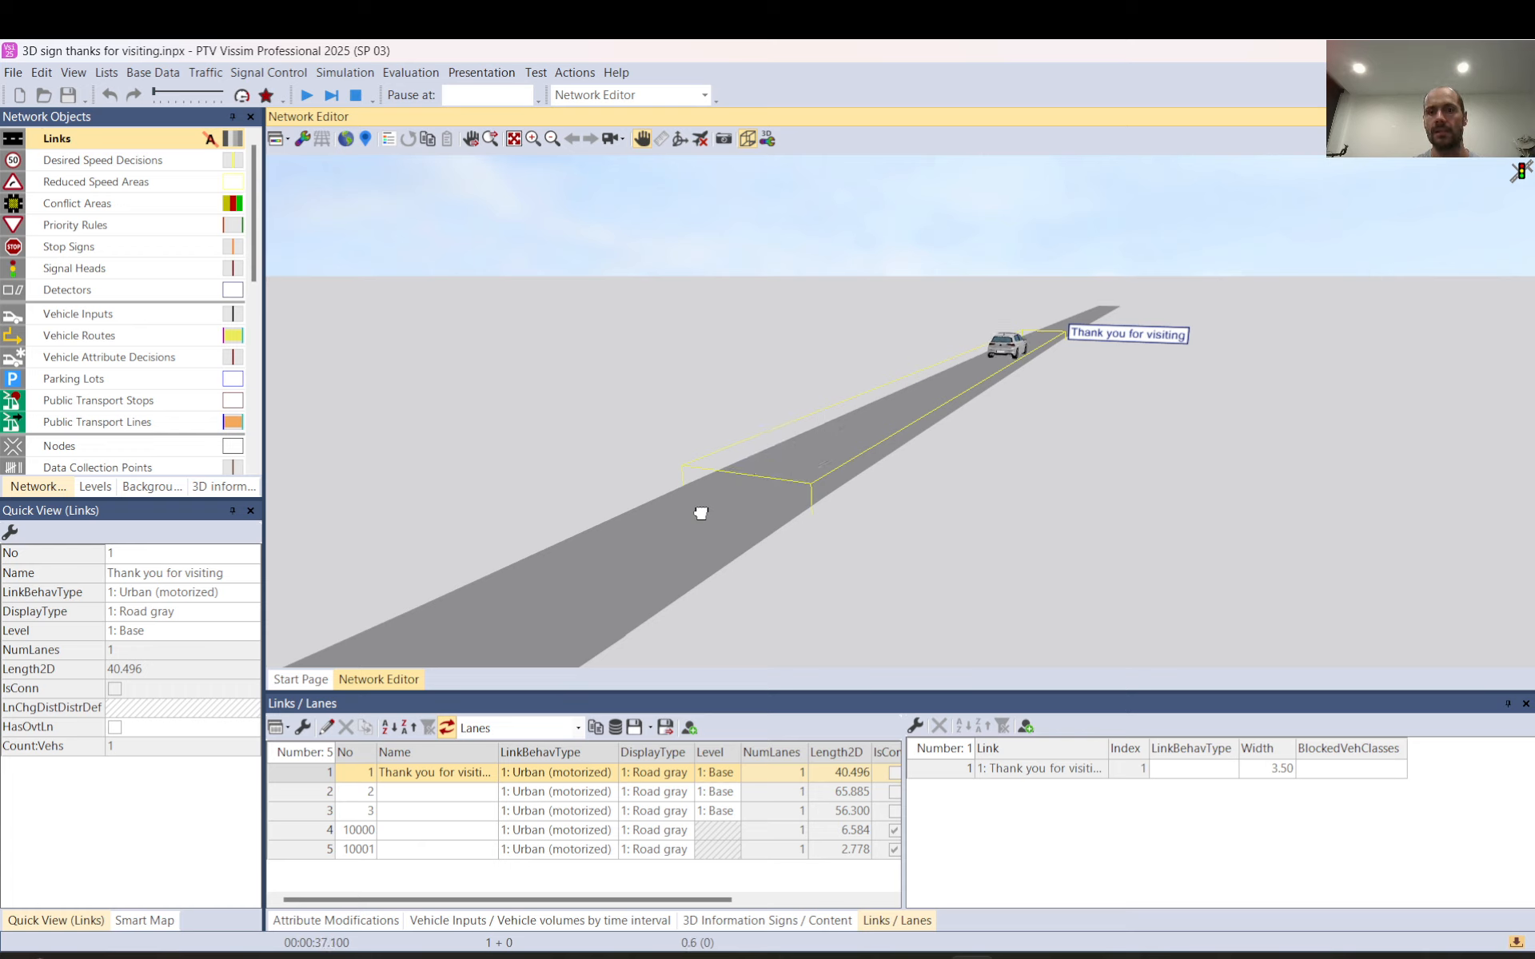
key(space)
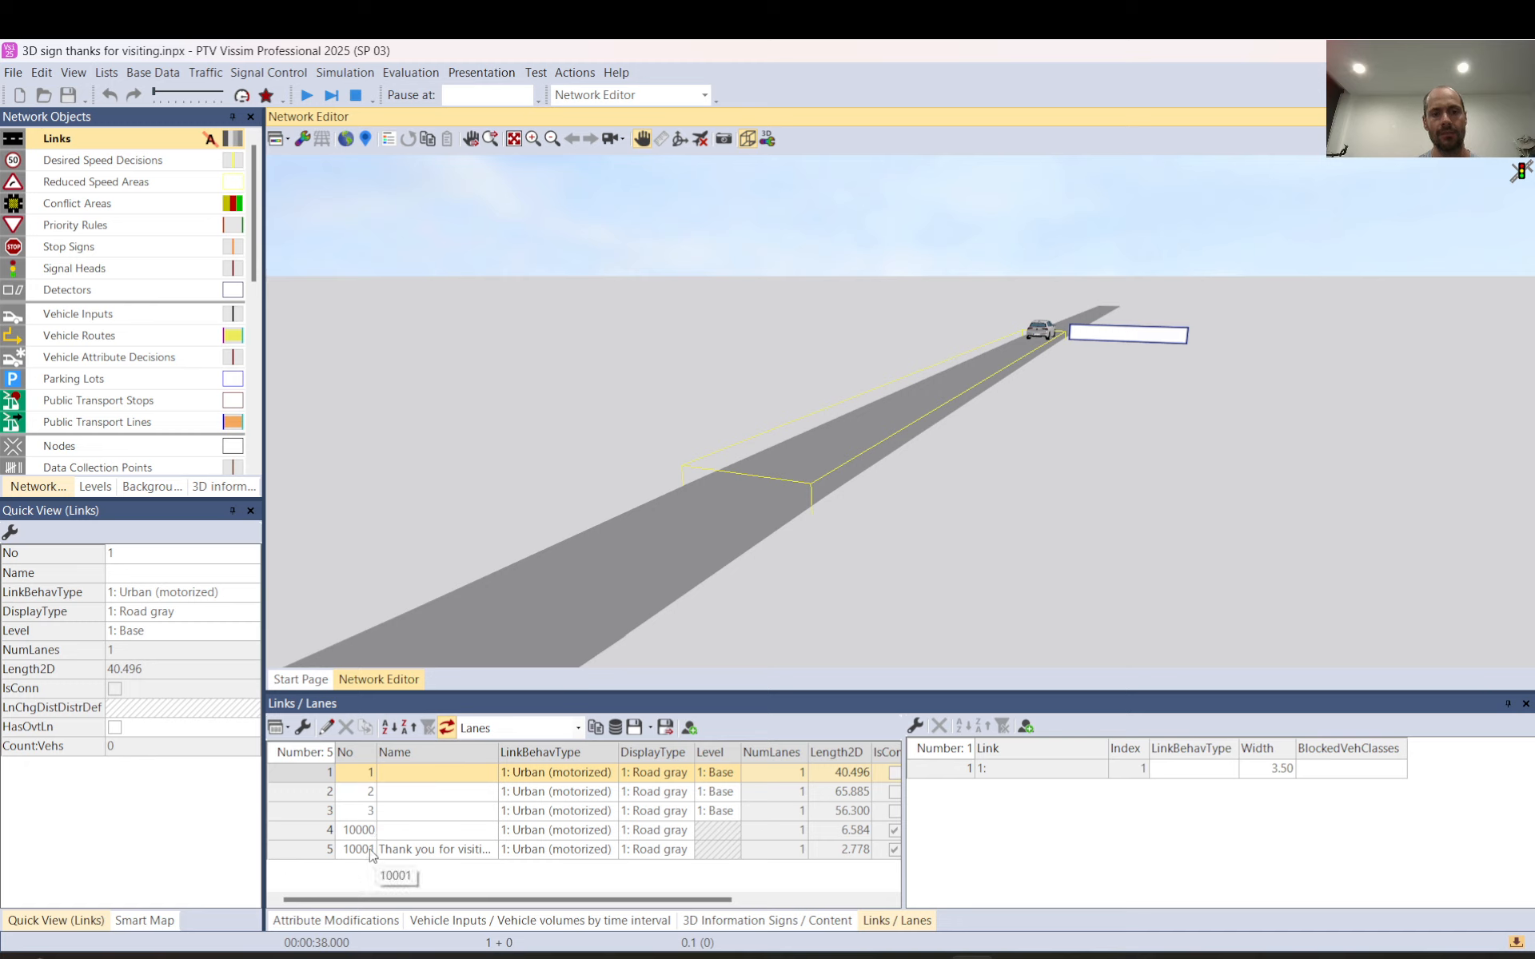
Step: Open the attribute modification's object filter, try enclosing the 1 in quotation marks, and clear the filter
click(391, 922)
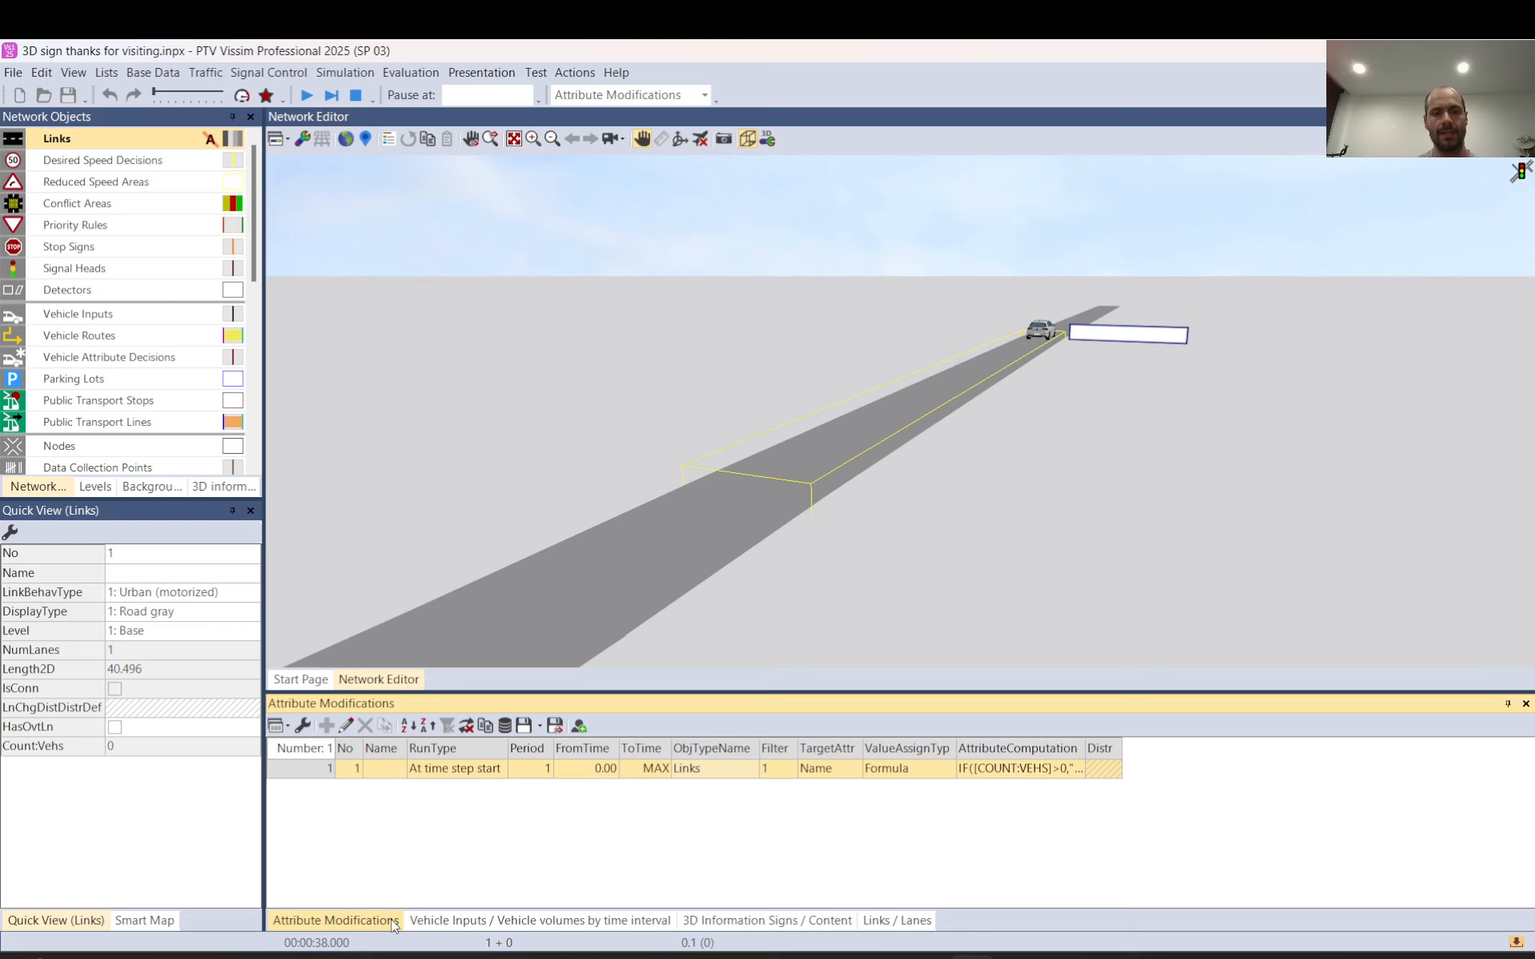
double_click(324, 771)
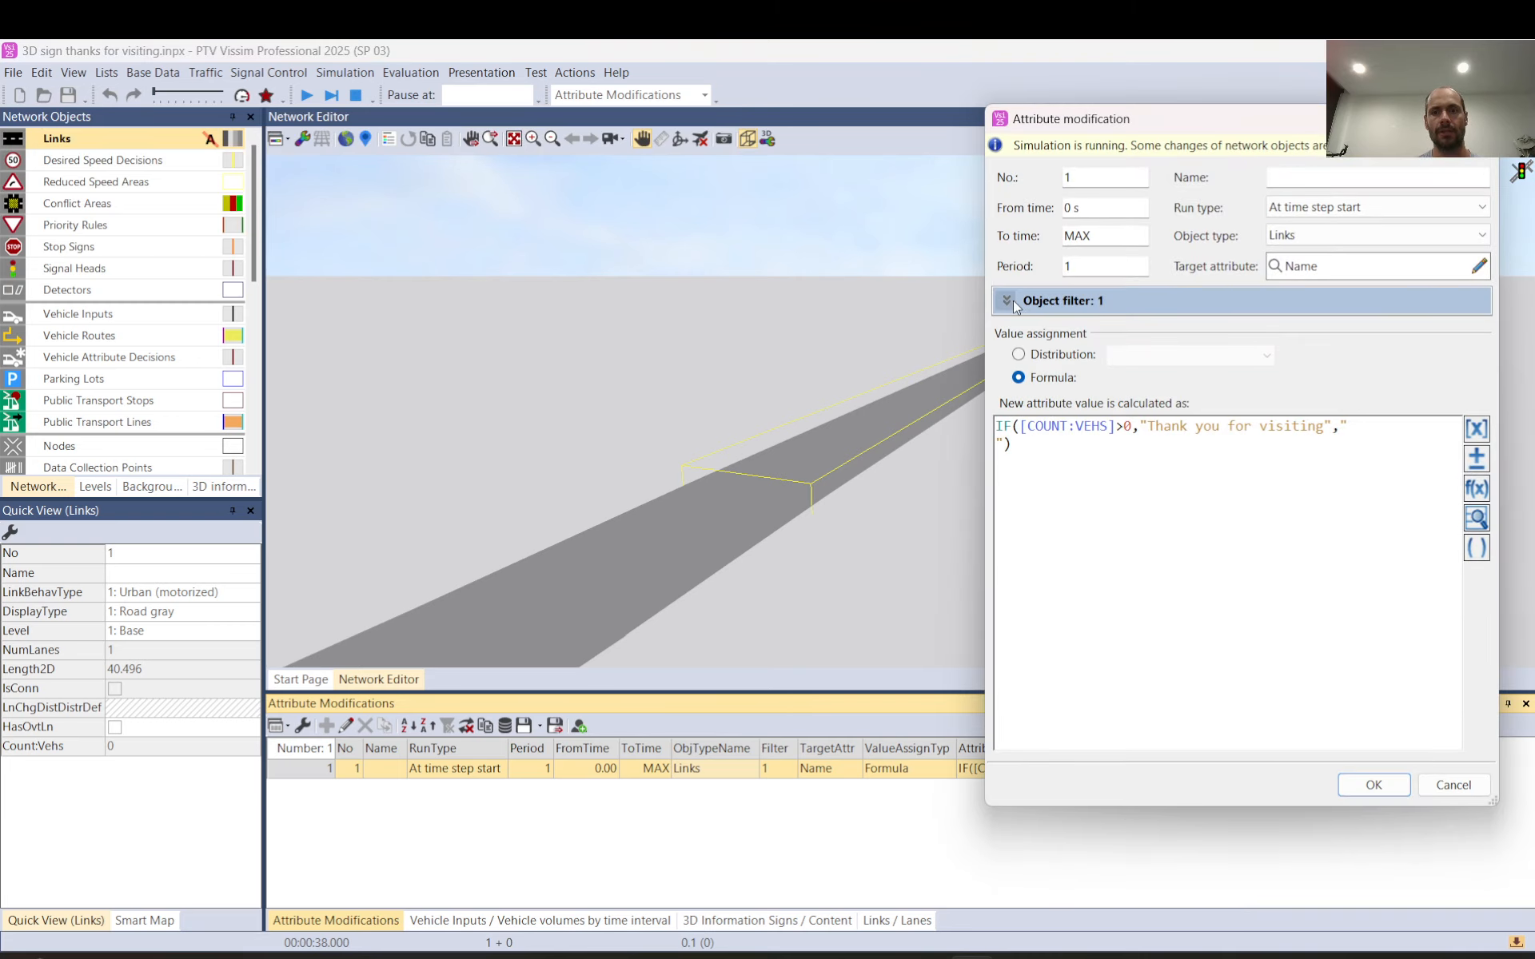
click(1009, 301)
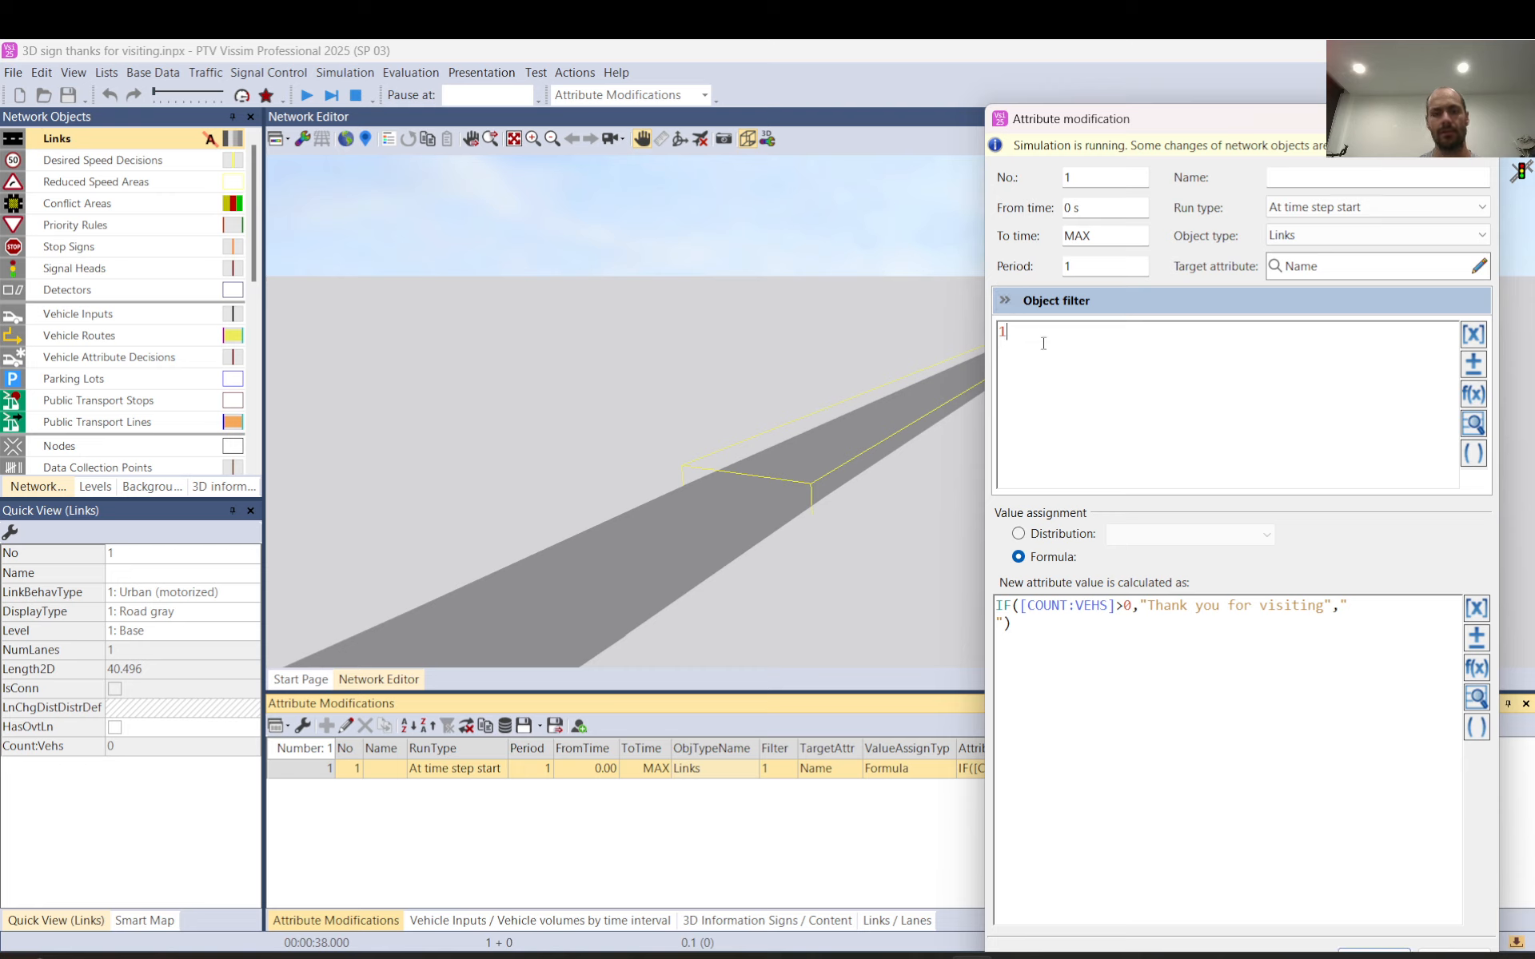
text(")
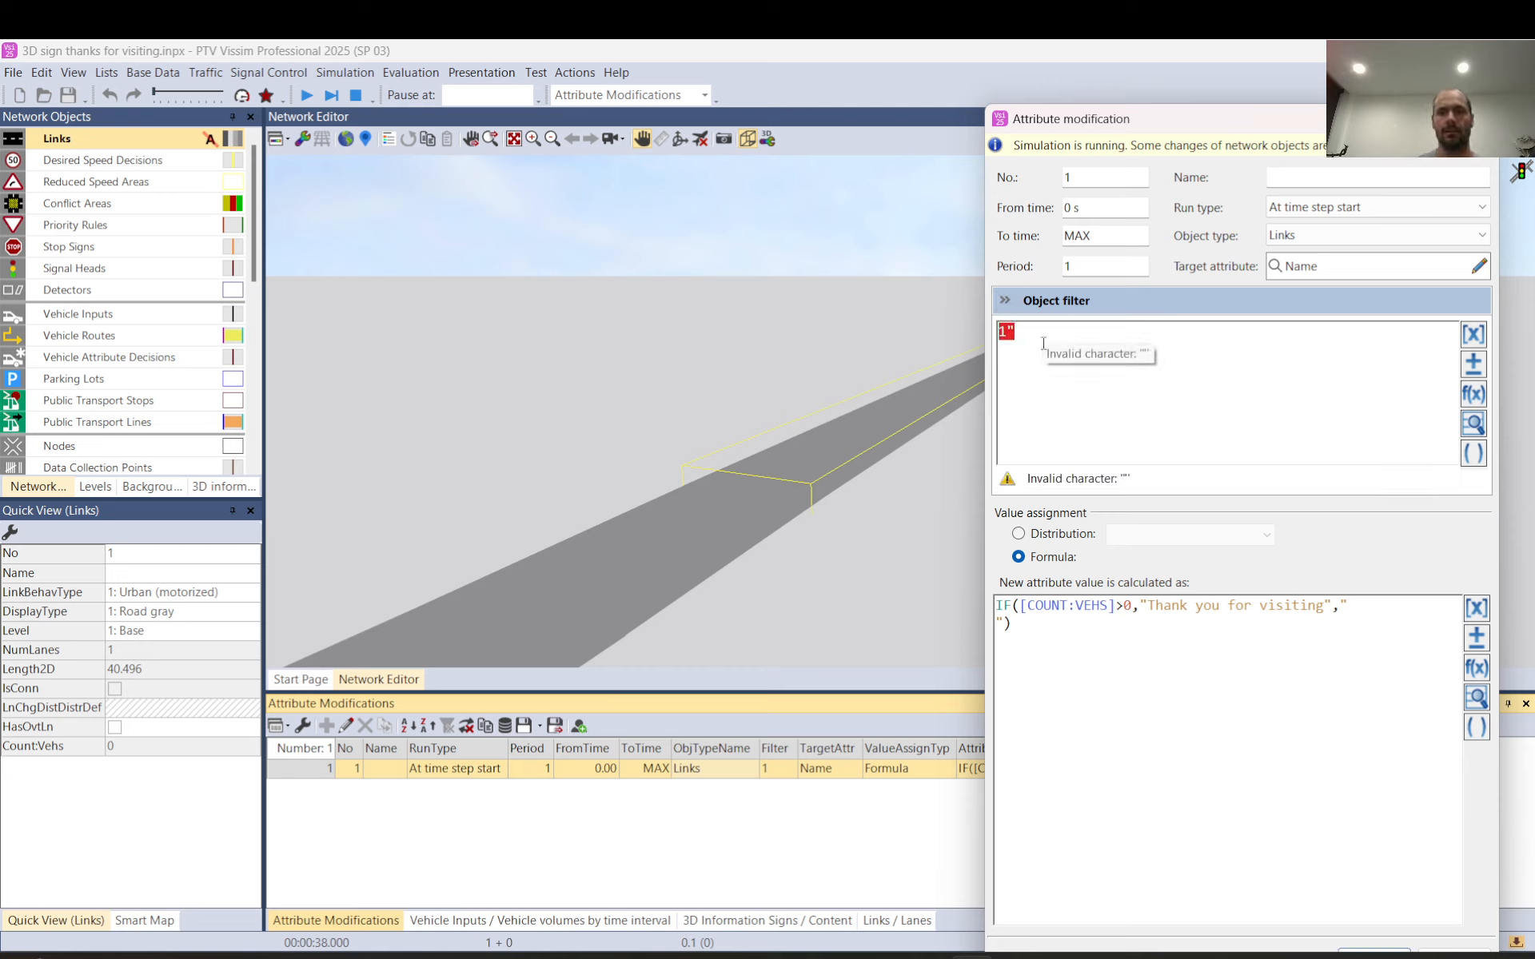
key(Home)
text(")
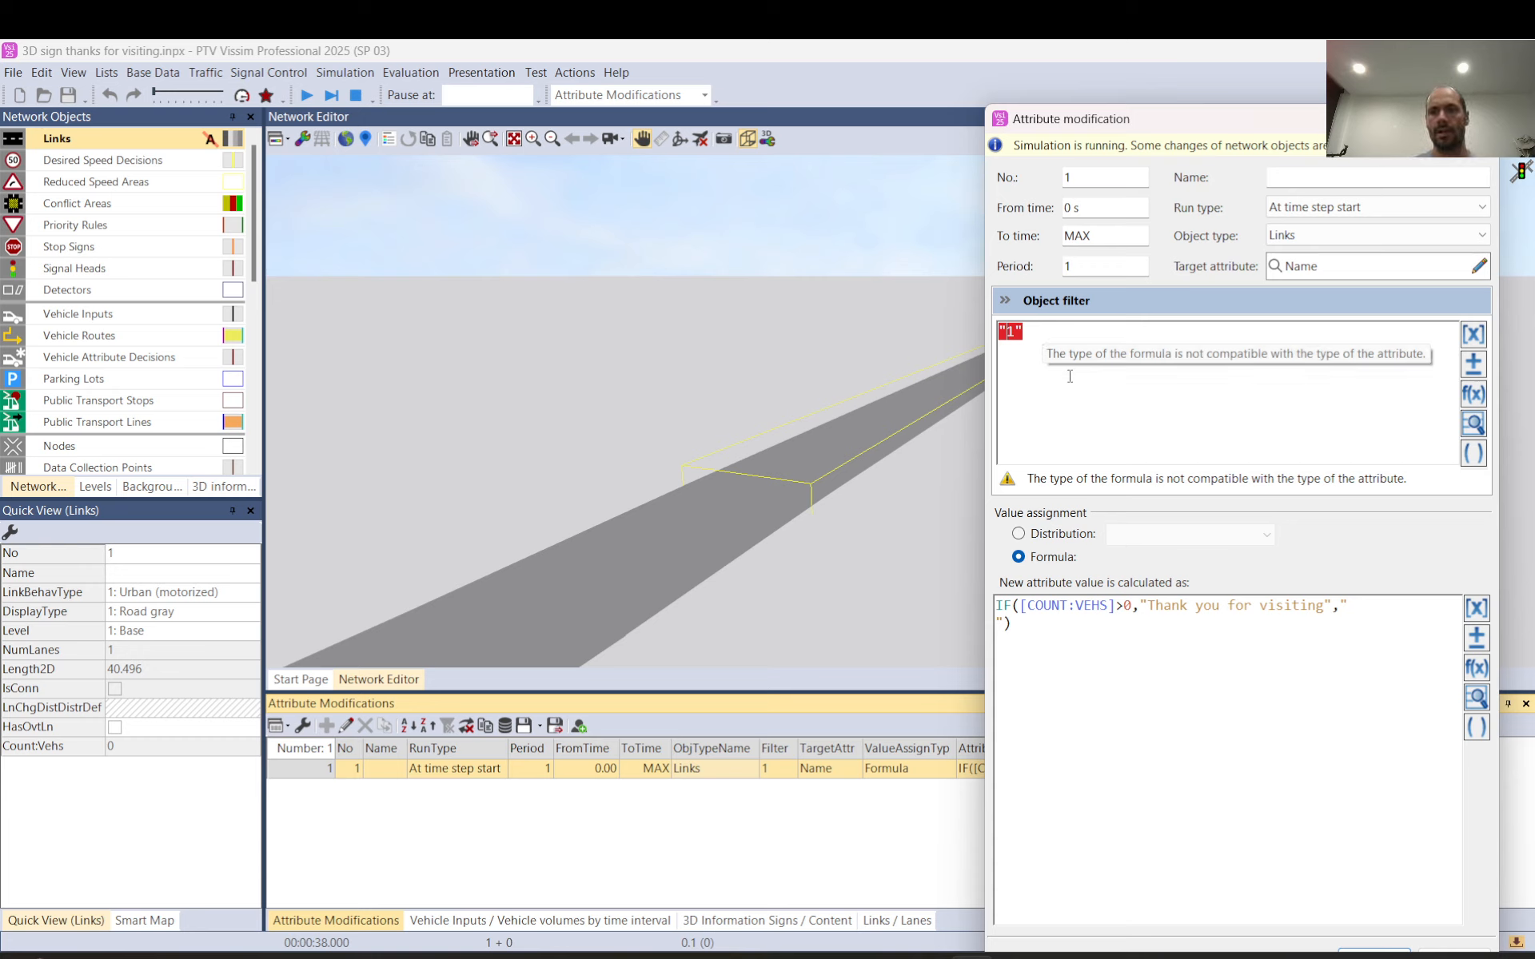
key(BackSpace)
key(Delete)
key(Delete)
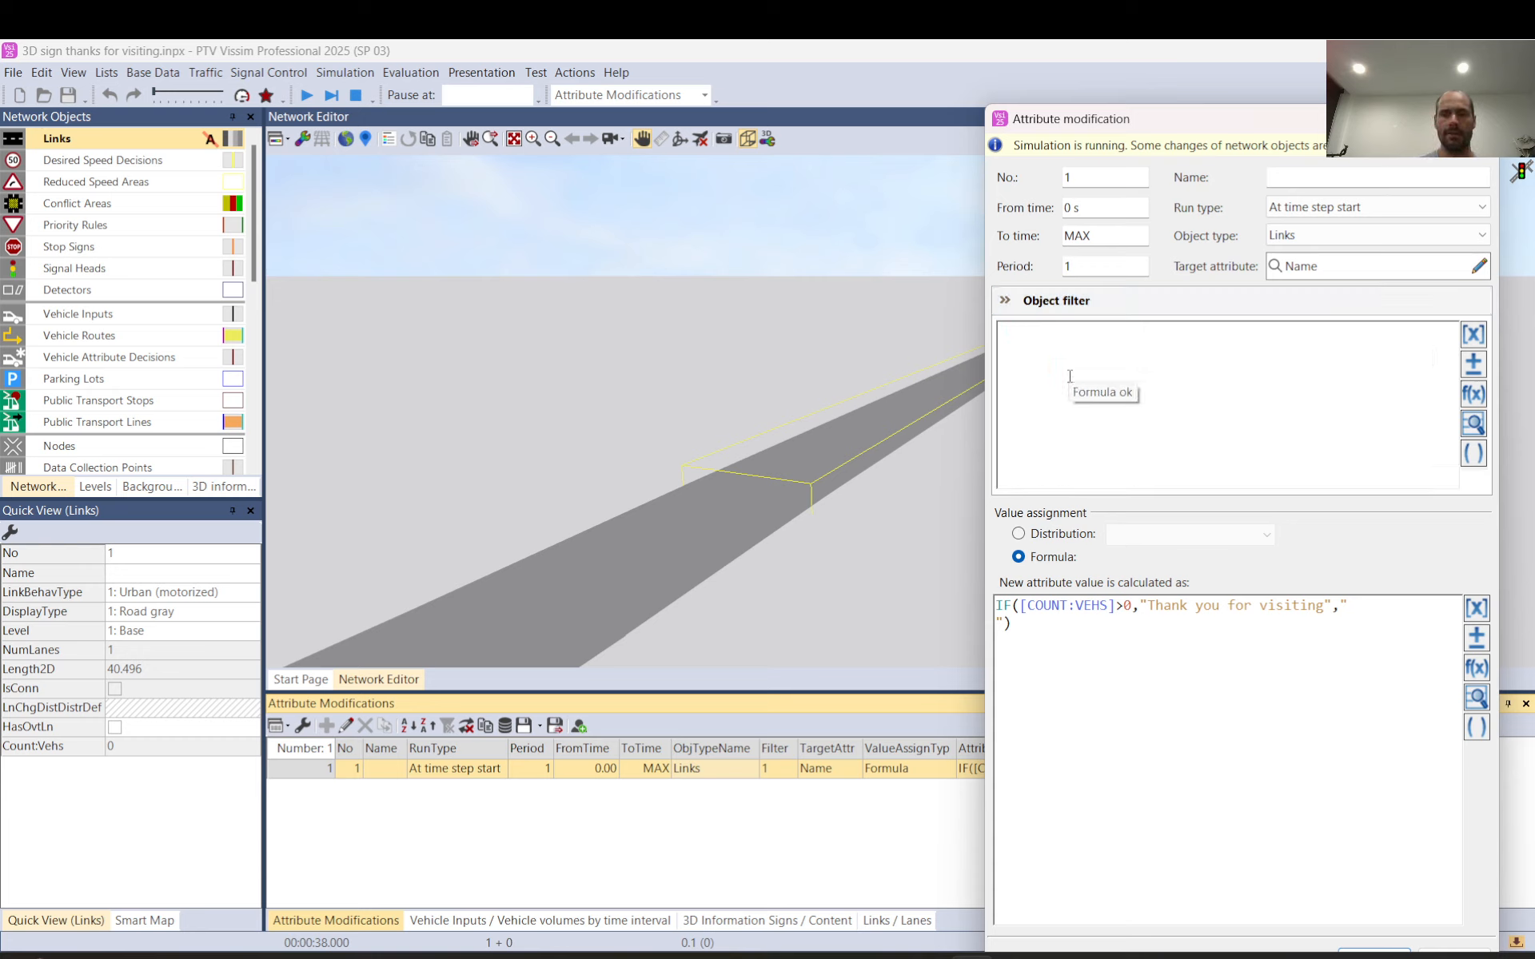
Step: Enter the condition [NO]<2 in the object filter, inserting the link's Number attribute
click(1473, 335)
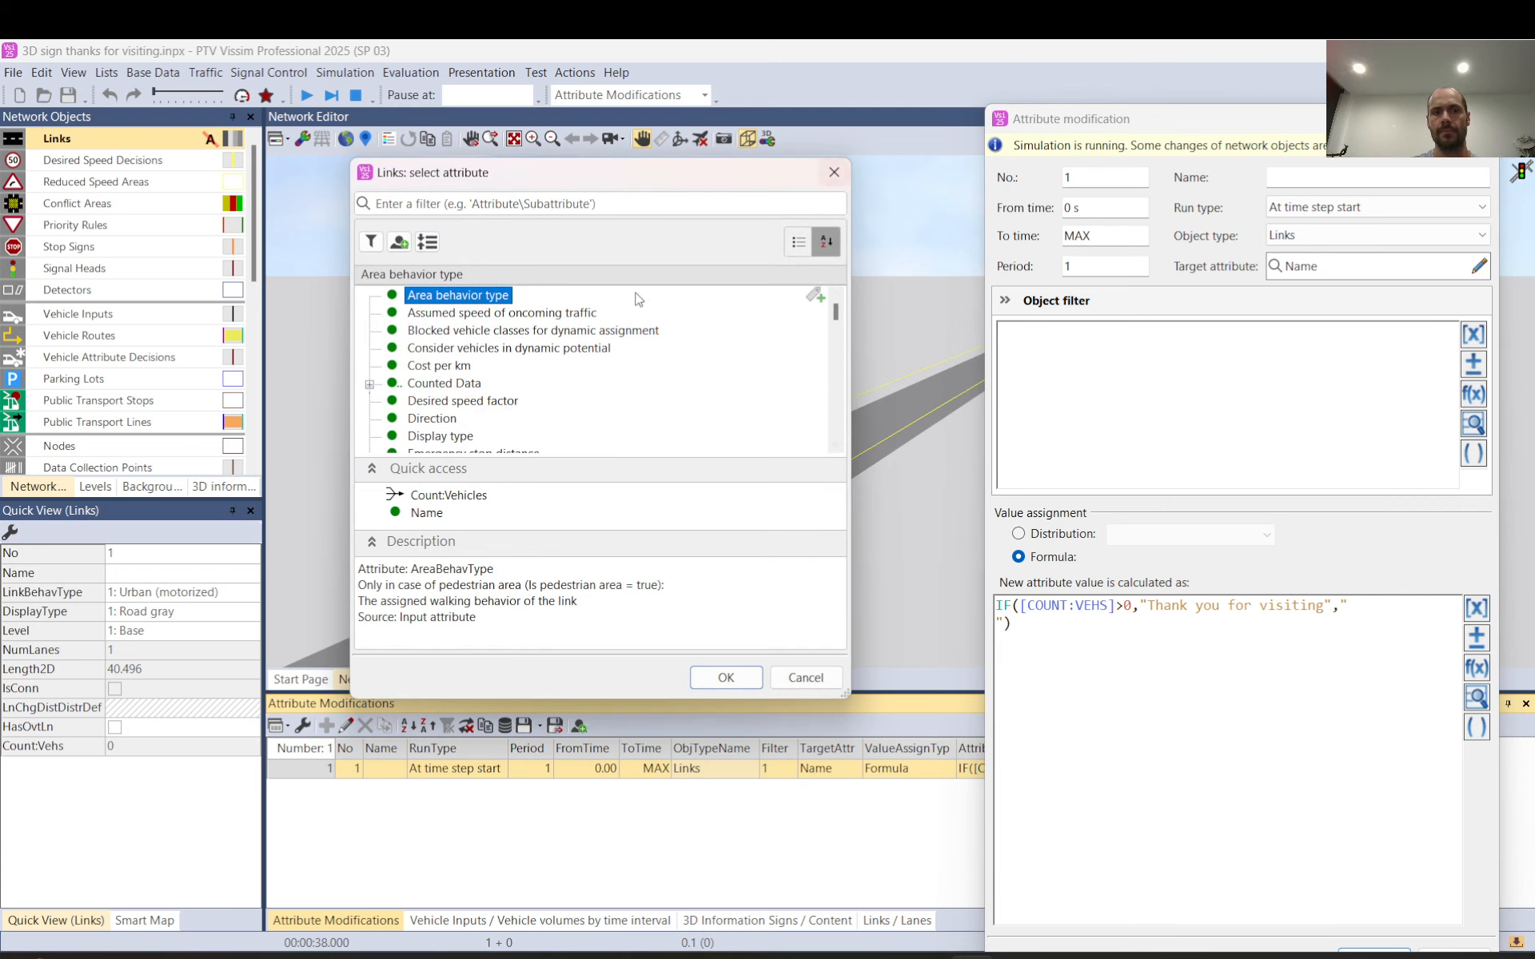
scroll(518, 384, down, 8)
scroll(518, 384, down, 3)
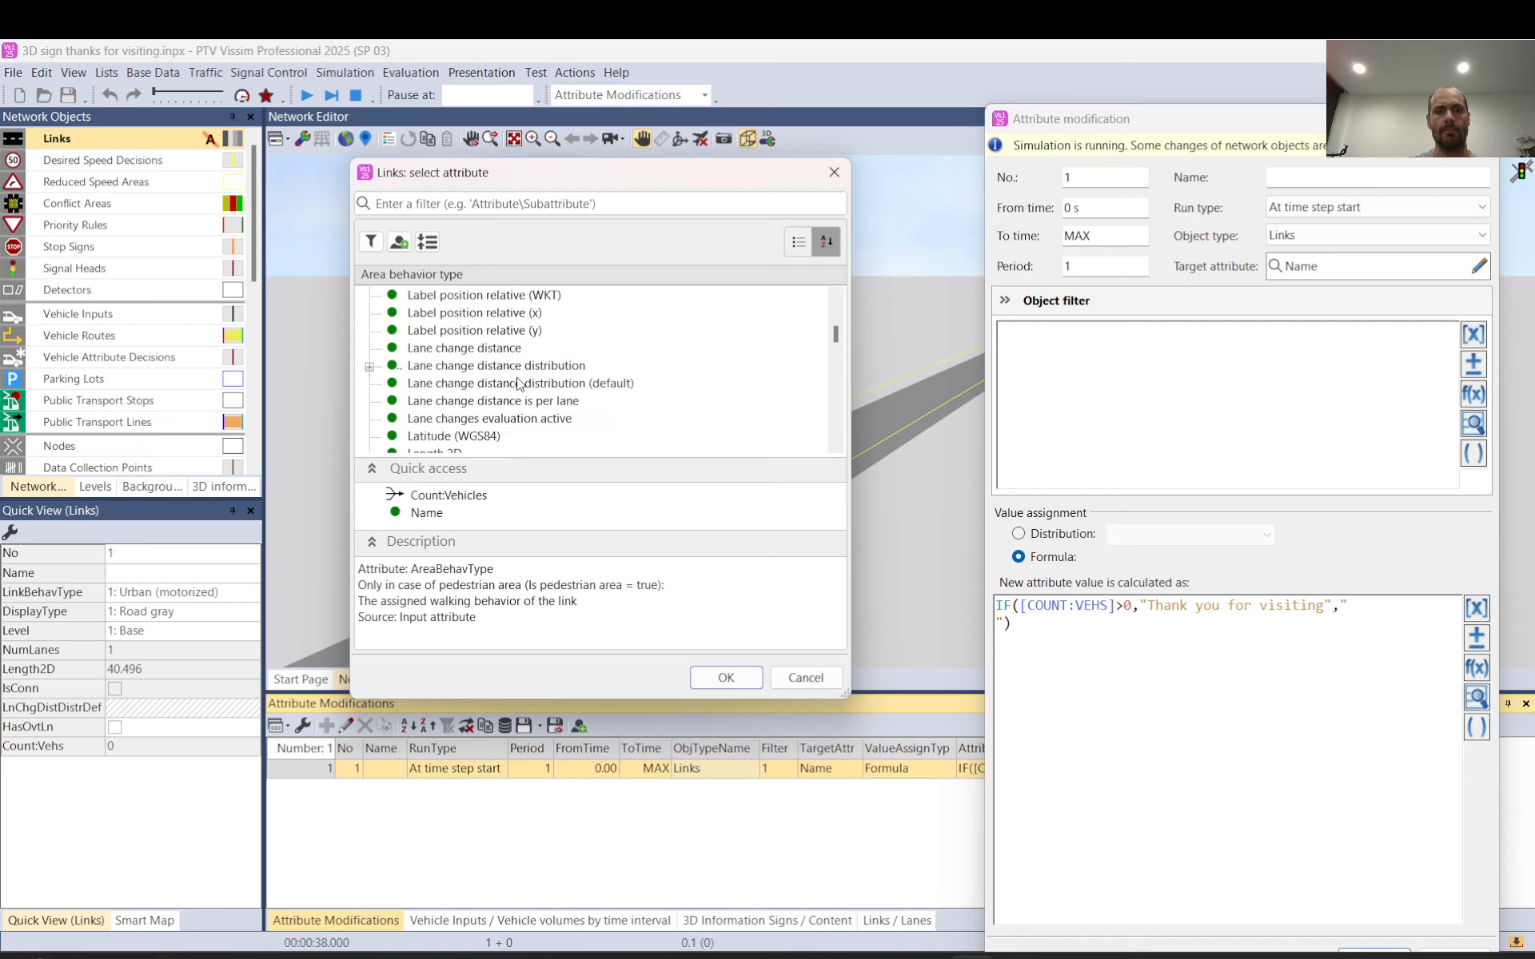
scroll(425, 442, down, 3)
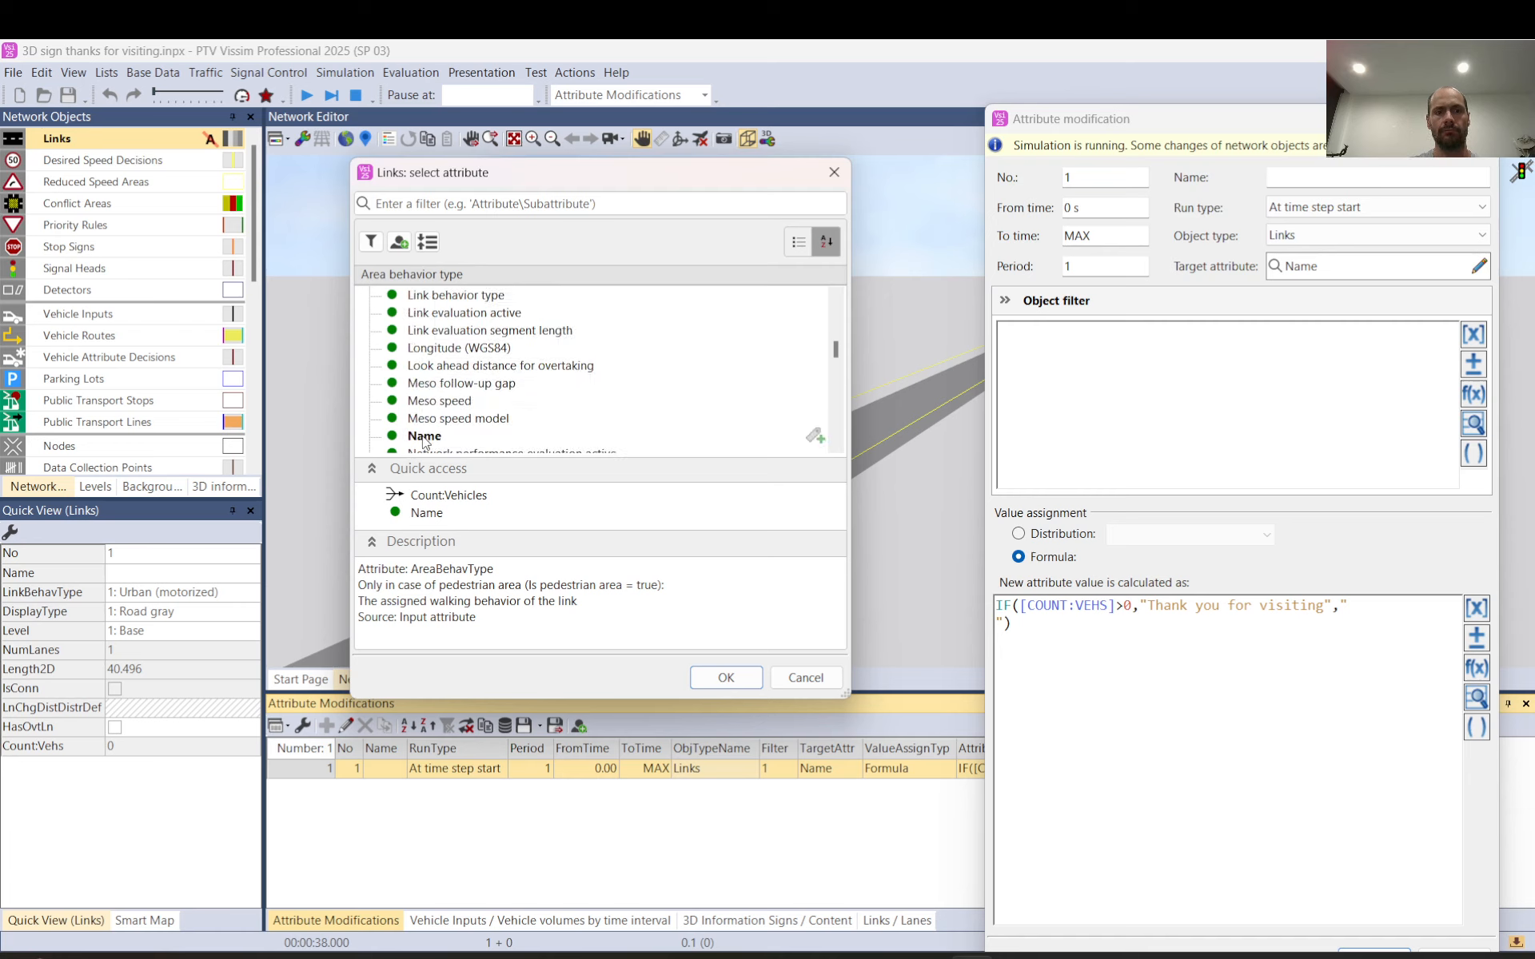
scroll(424, 441, down, 2)
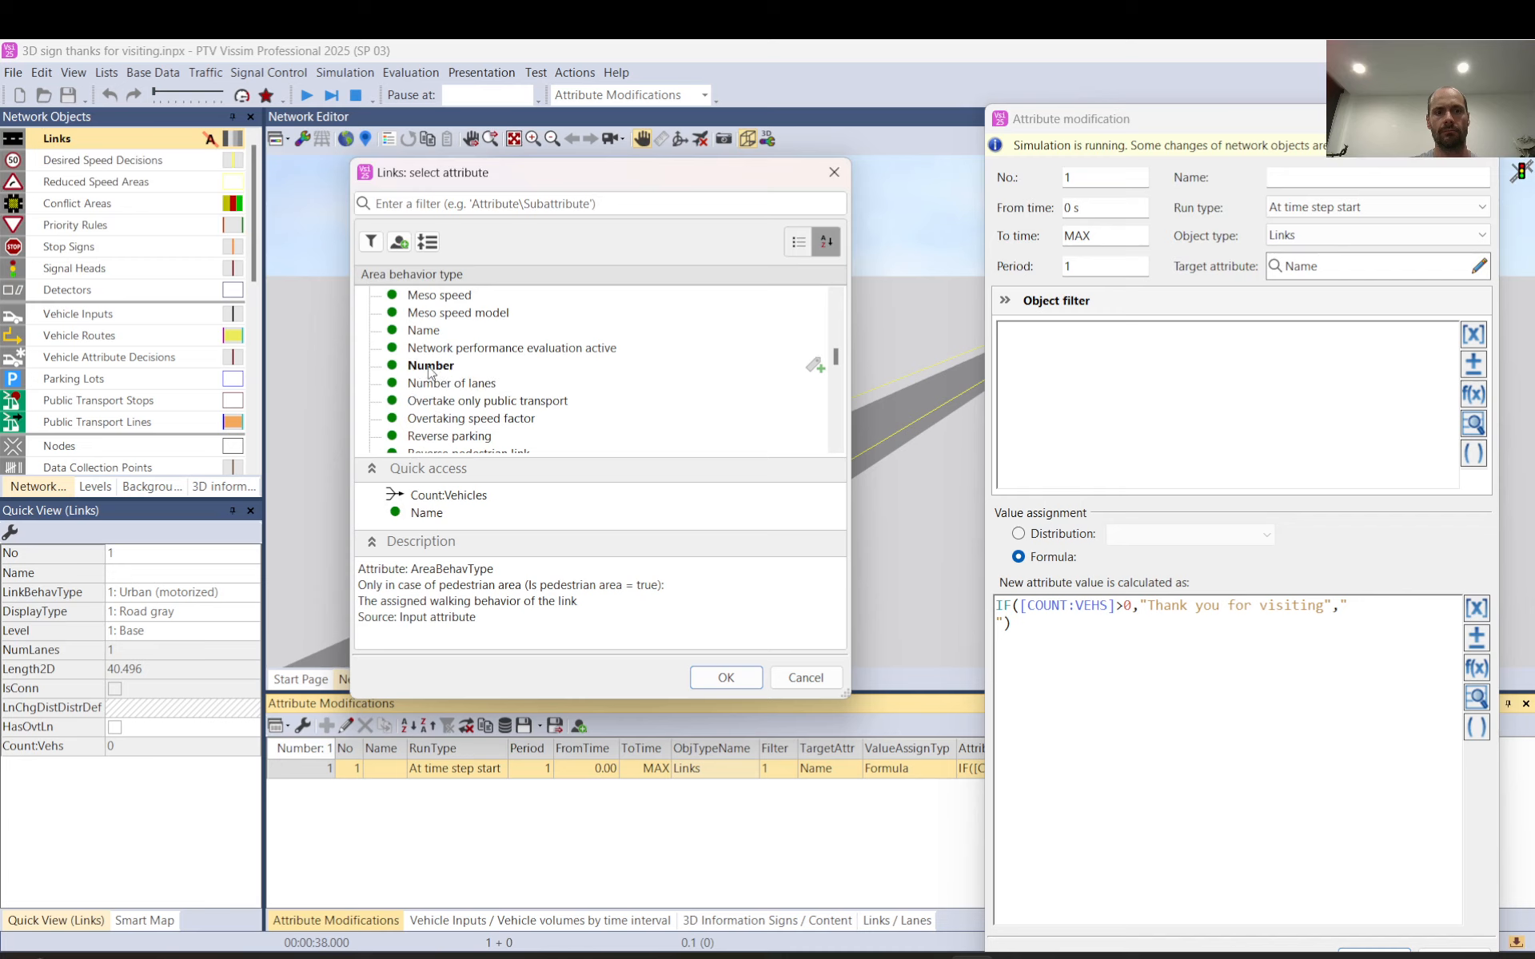
click(428, 366)
double_click(428, 366)
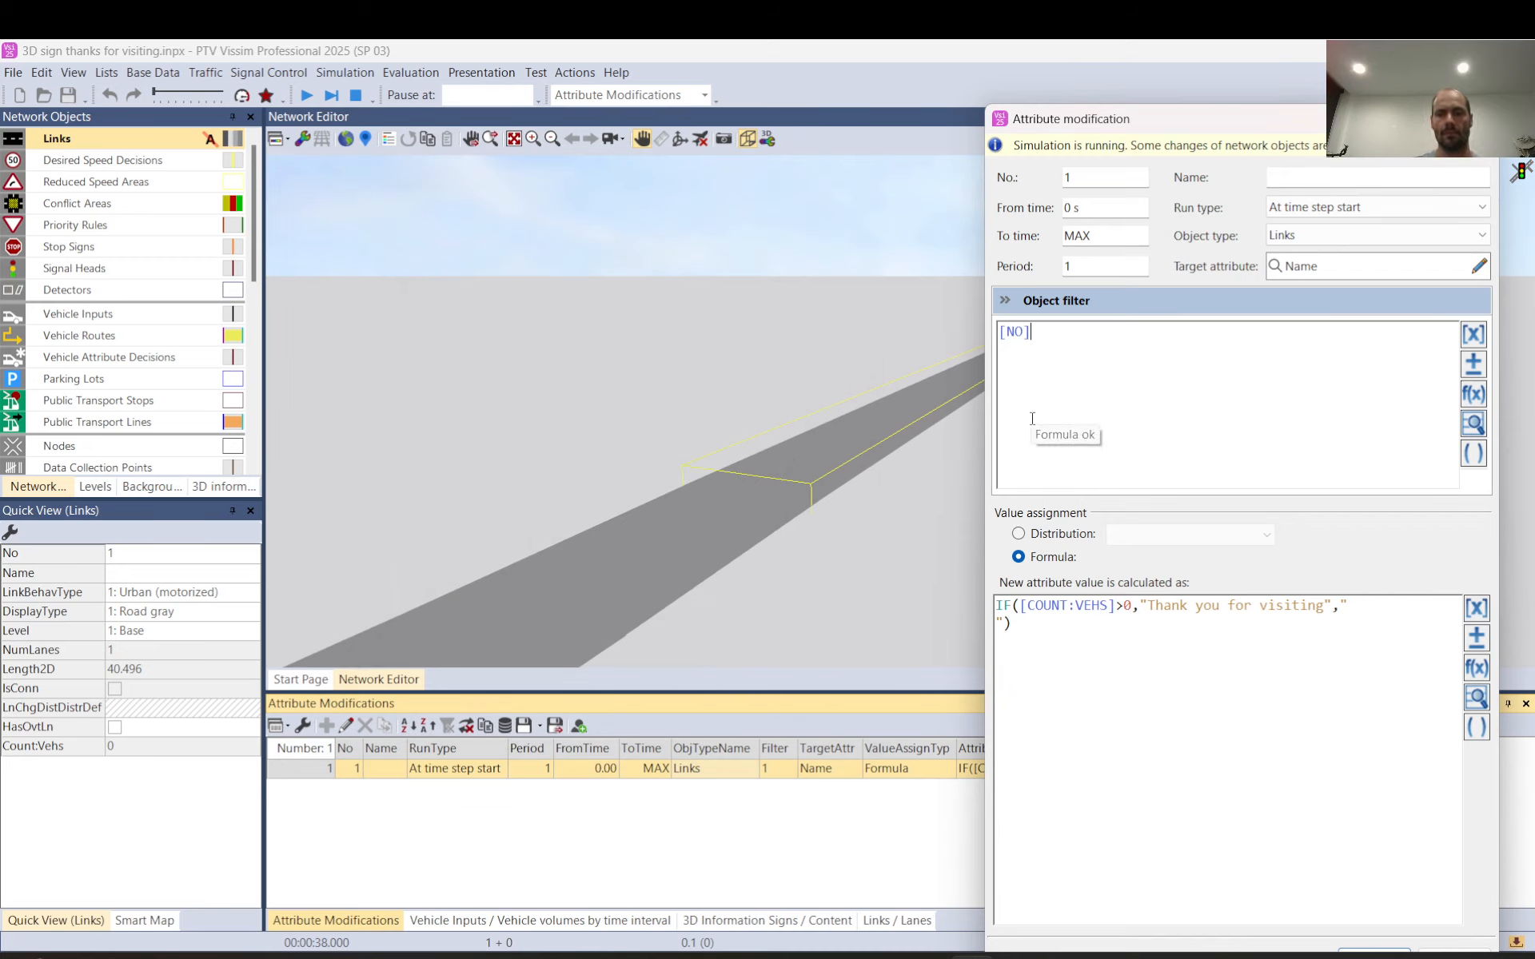
text(<)
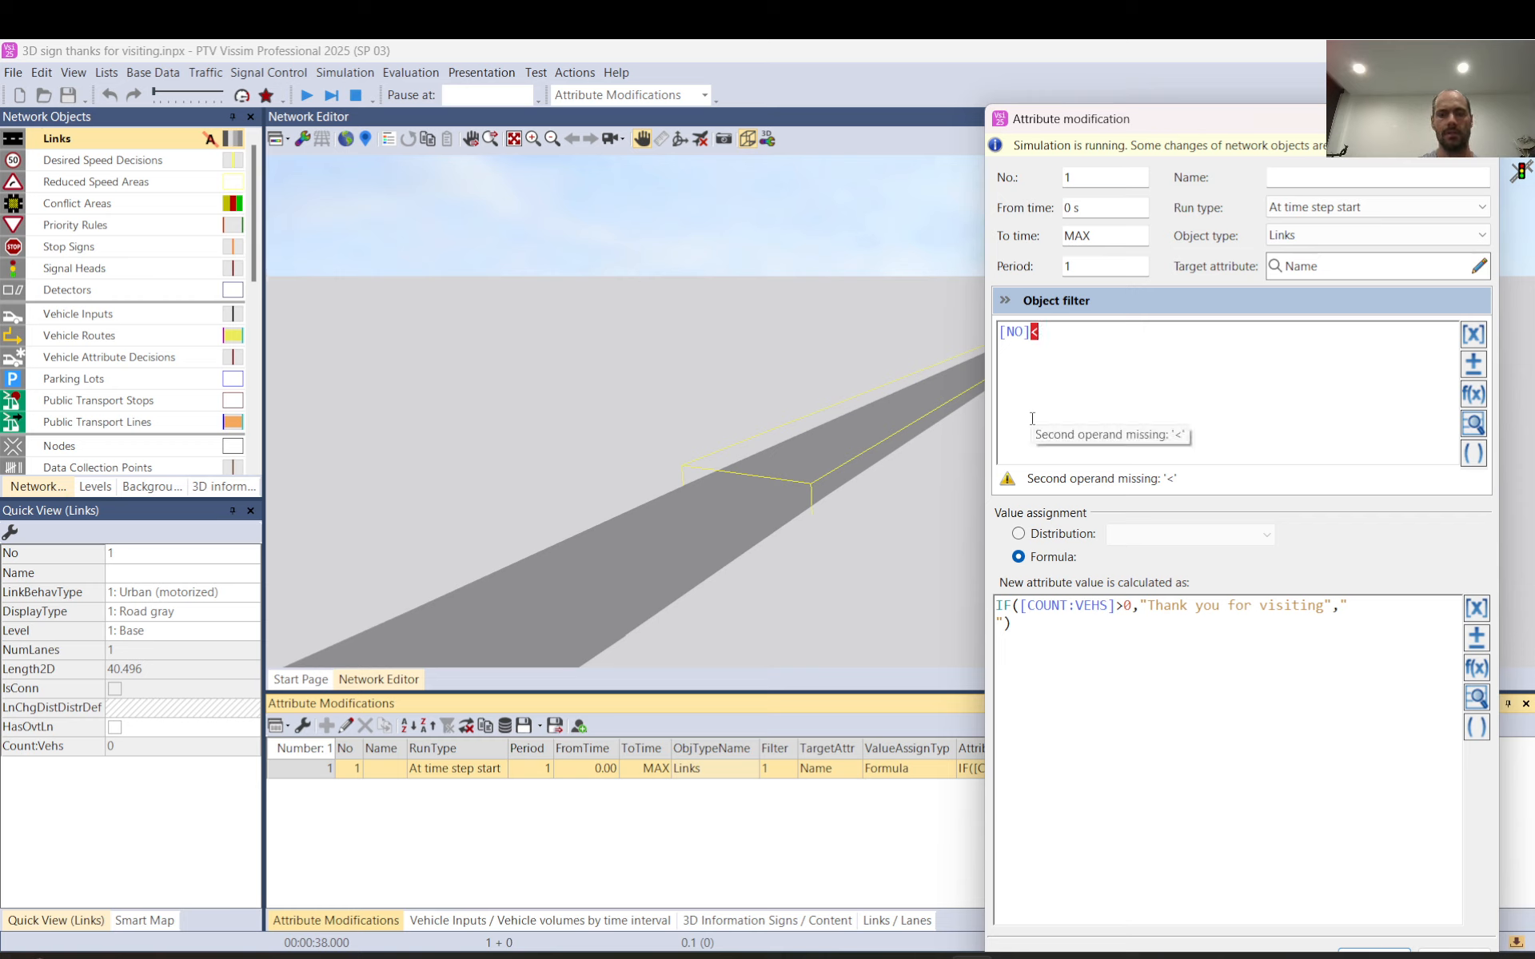
text(2)
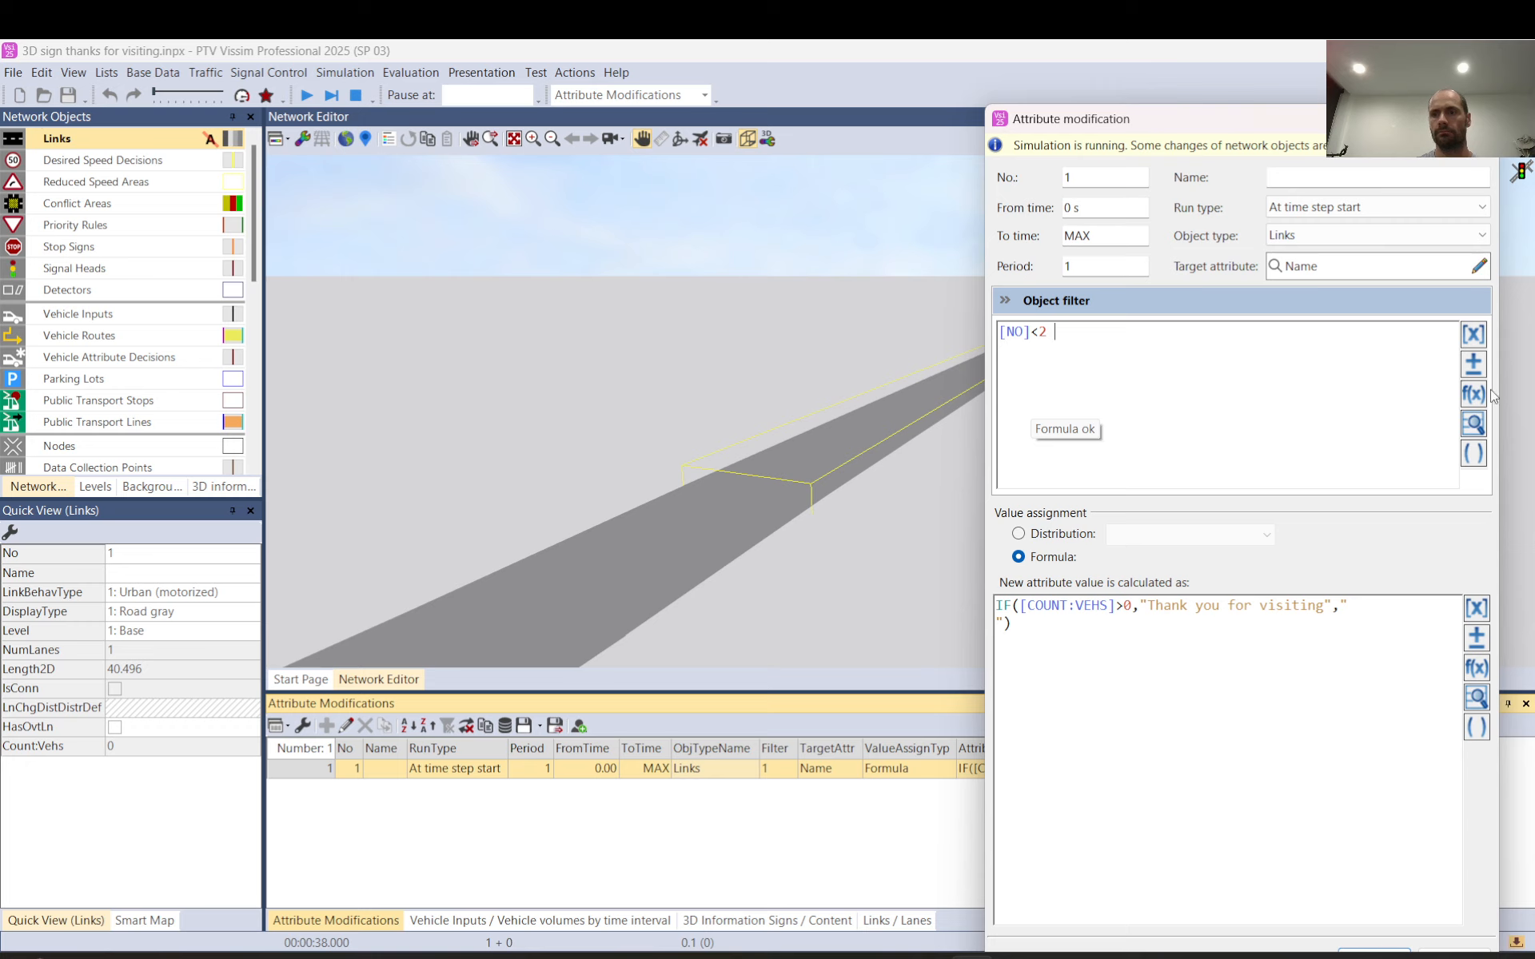
Step: Add the & operator to the object filter and append a copy of the [NO]<2 condition
click(1473, 362)
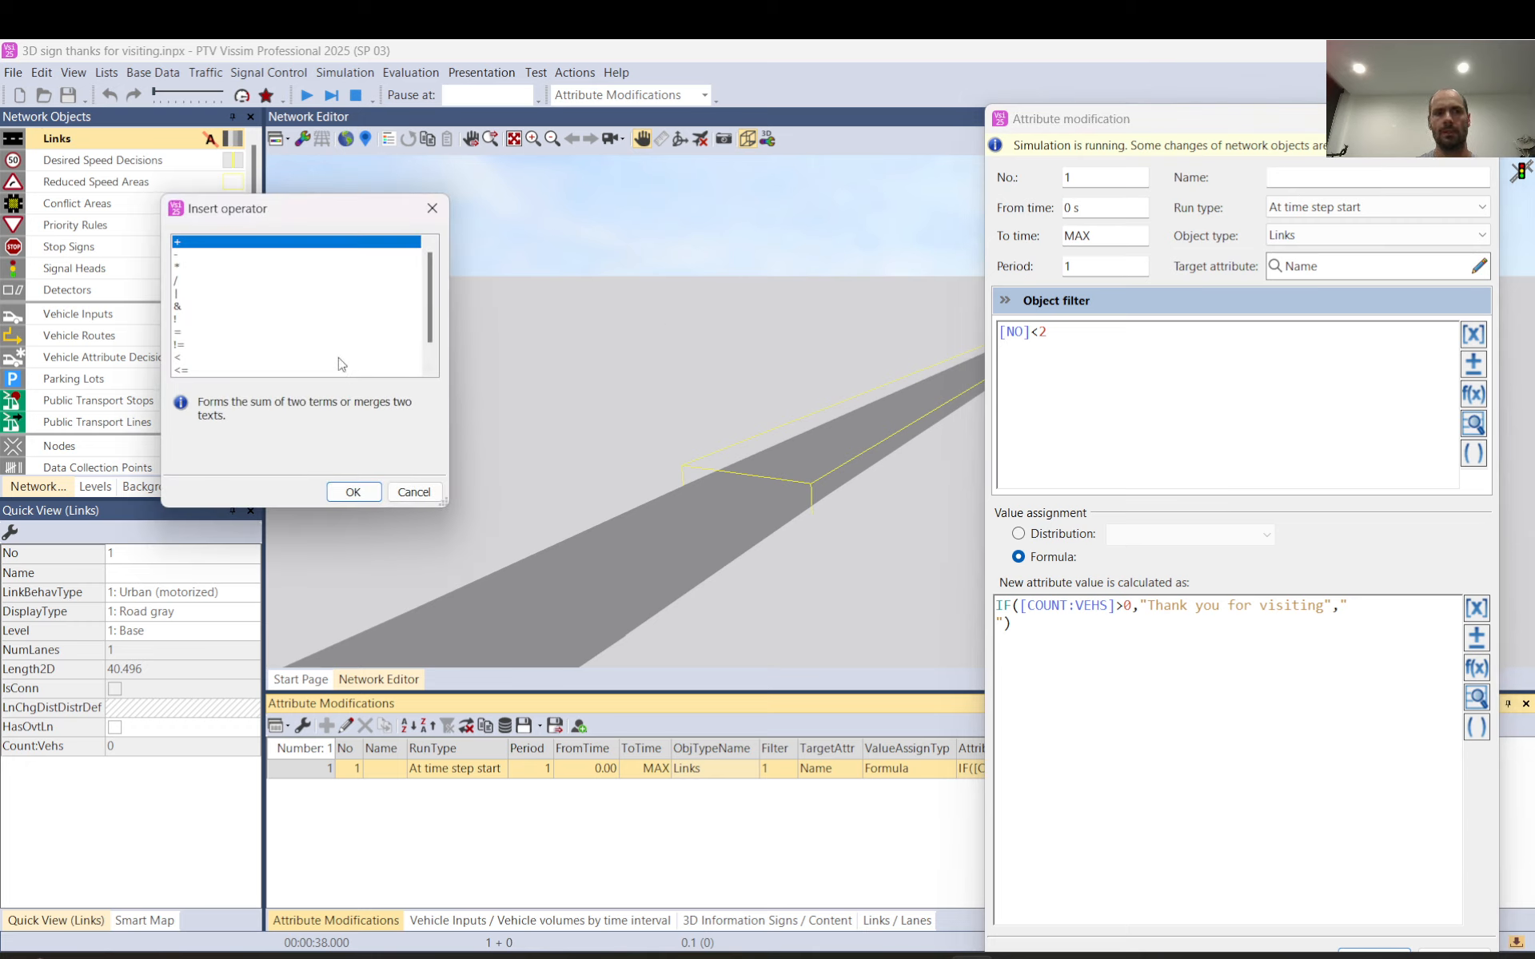
double_click(268, 309)
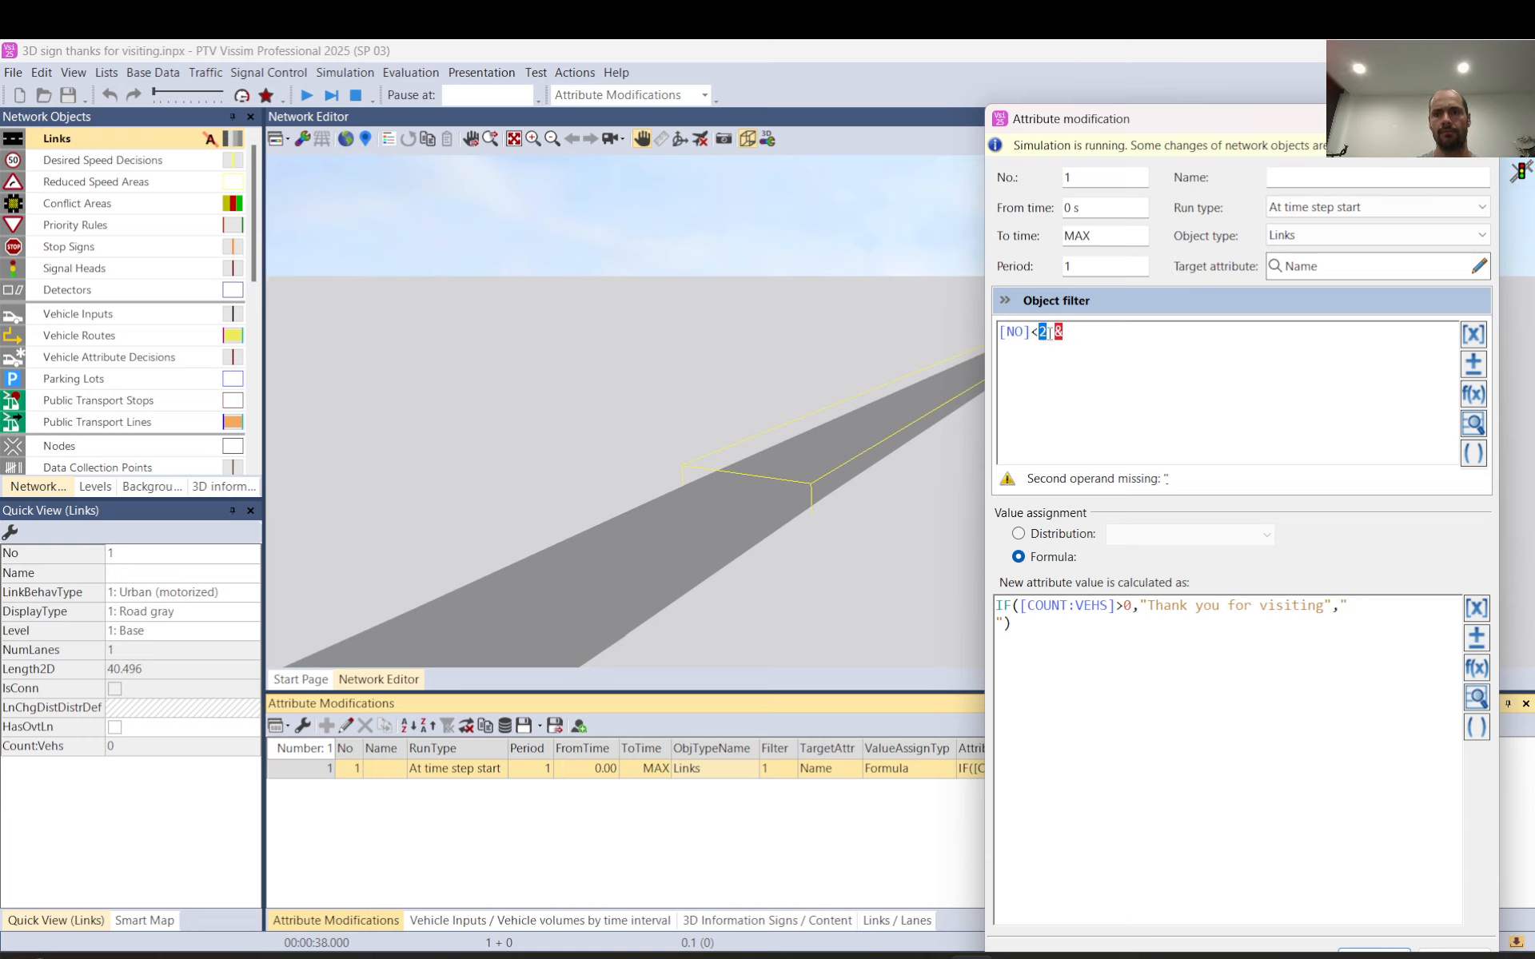
key(shift+Left)
key(shift+Left)
key(shift+Left)
key(shift+Left)
key(shift+Left)
key(ctrl+c)
click(1126, 337)
key(ctrl+v)
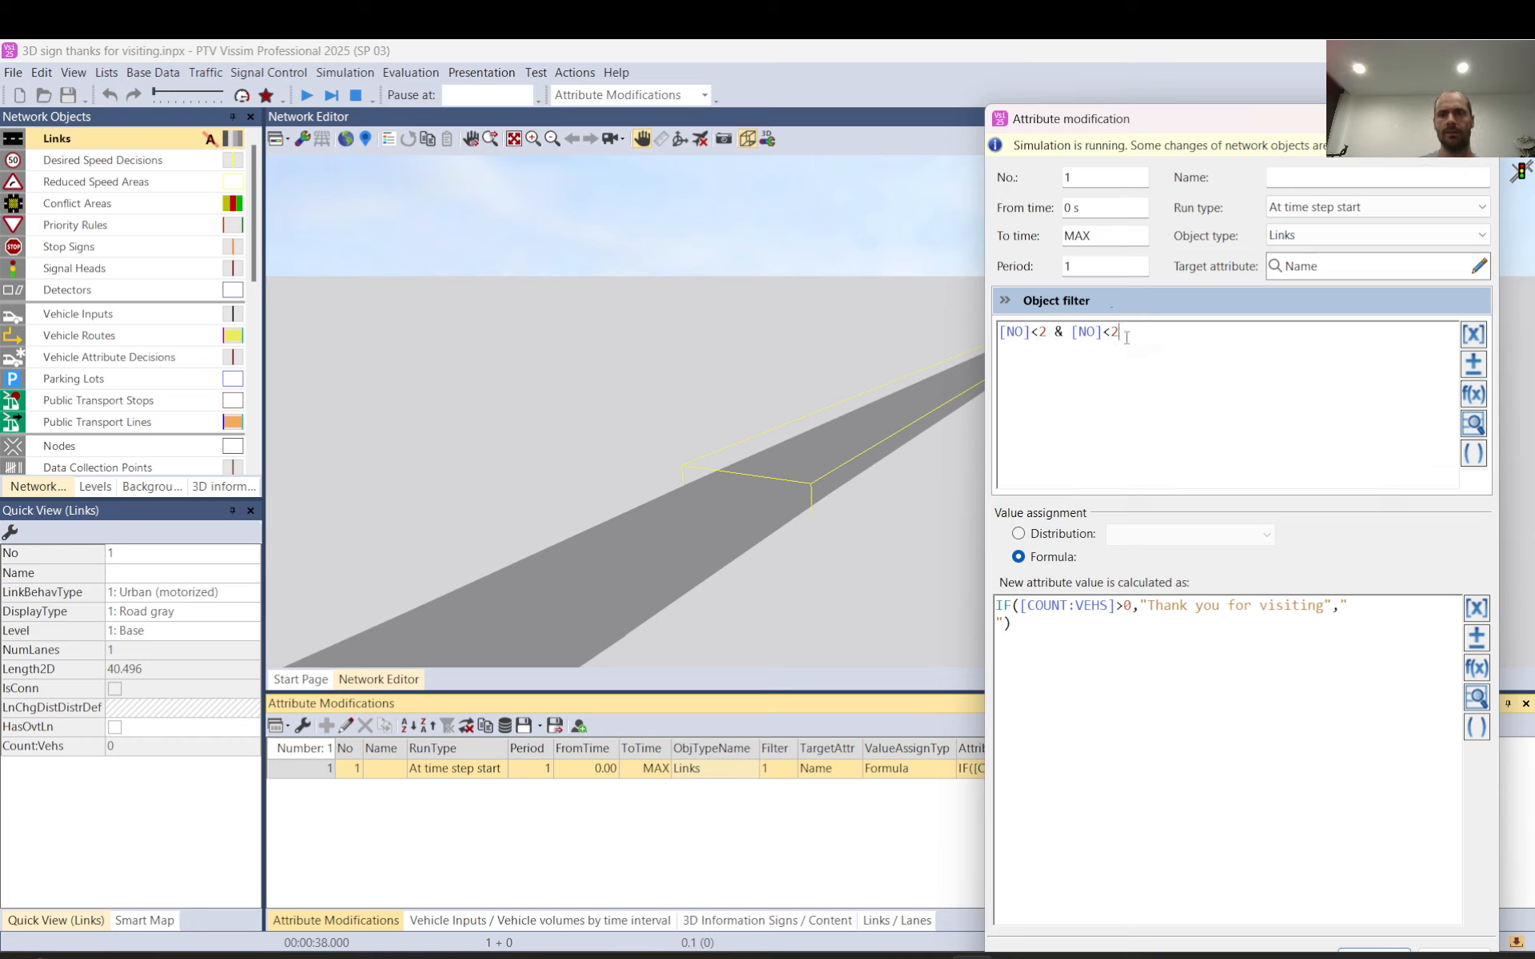
Step: Change the second filter condition to [NO]>0 and try to accept the attribute modification
key(BackSpace)
text(2)
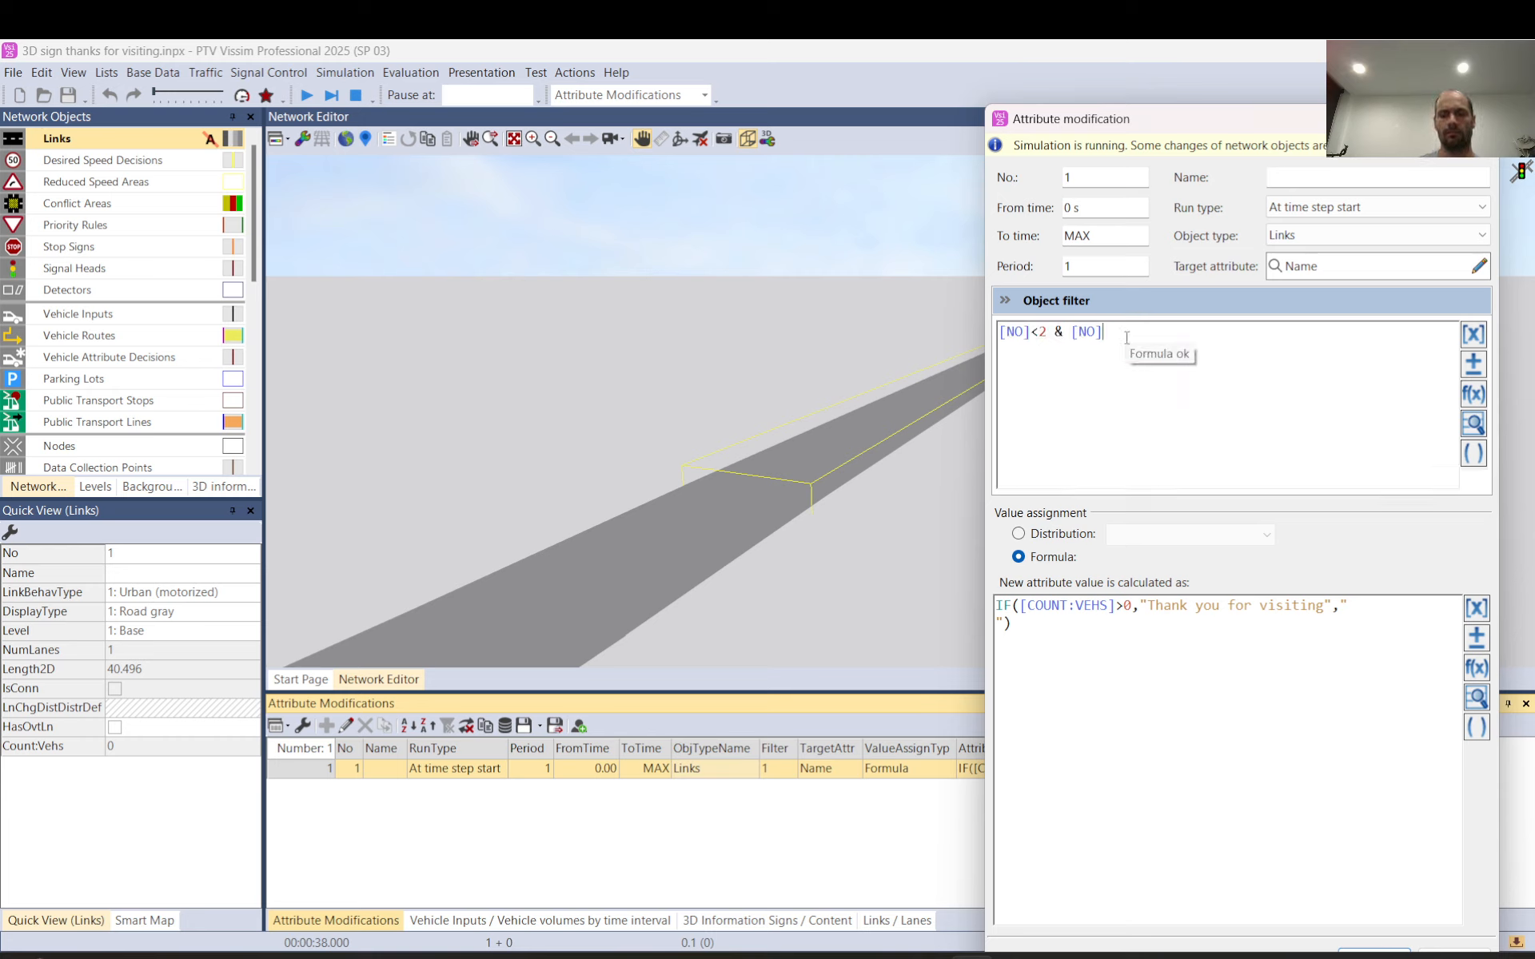
key(BackSpace)
key(BackSpace)
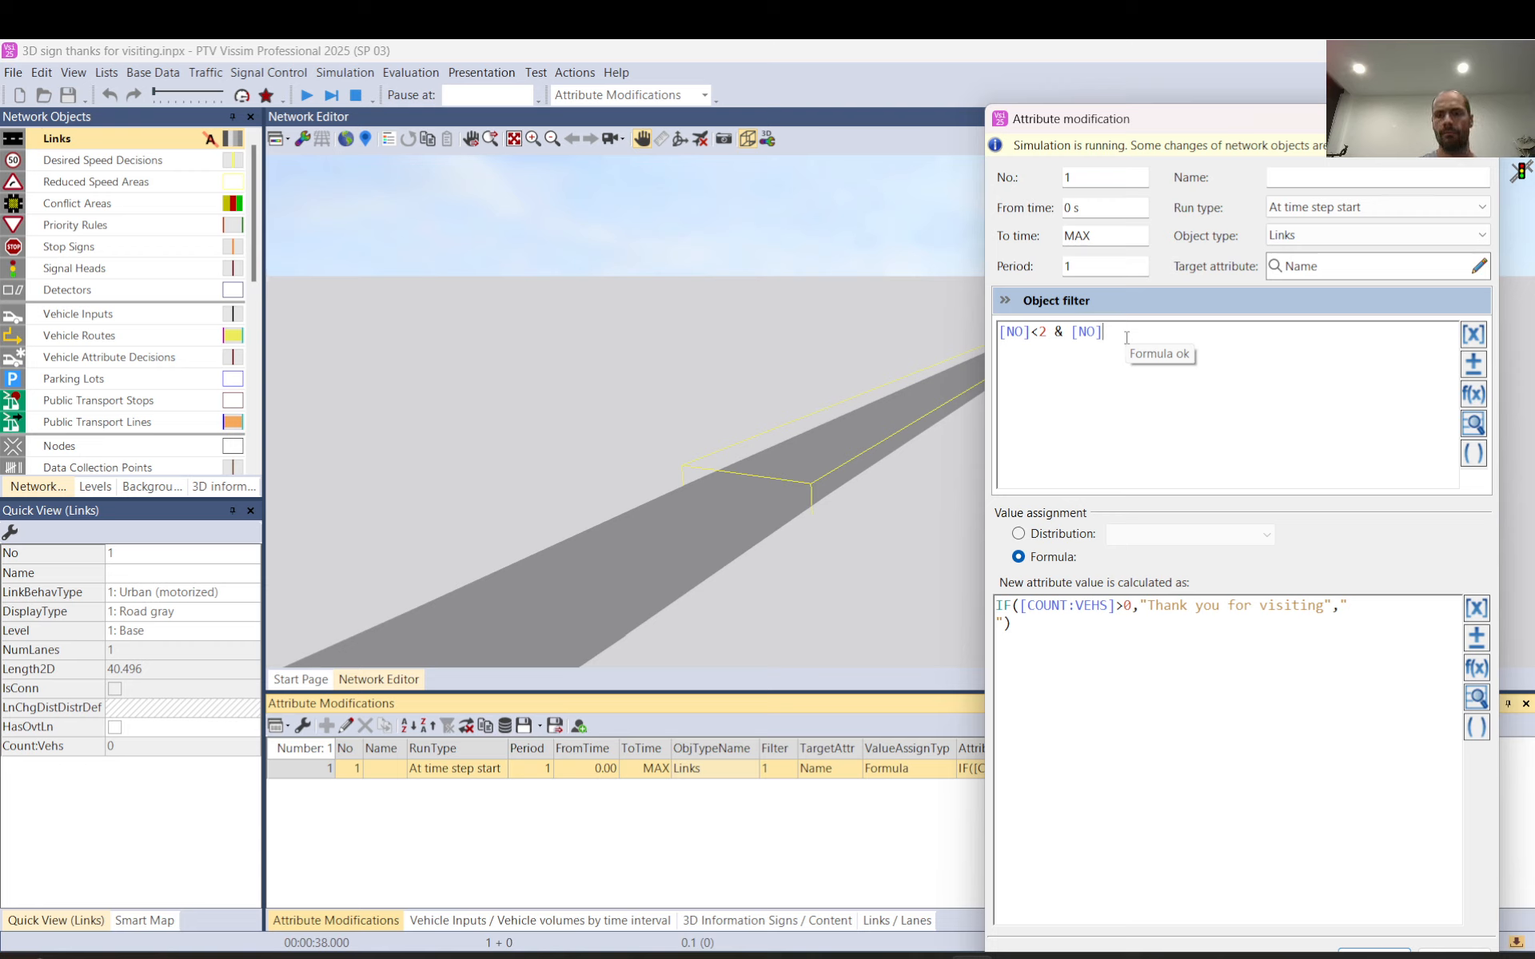
text(>0)
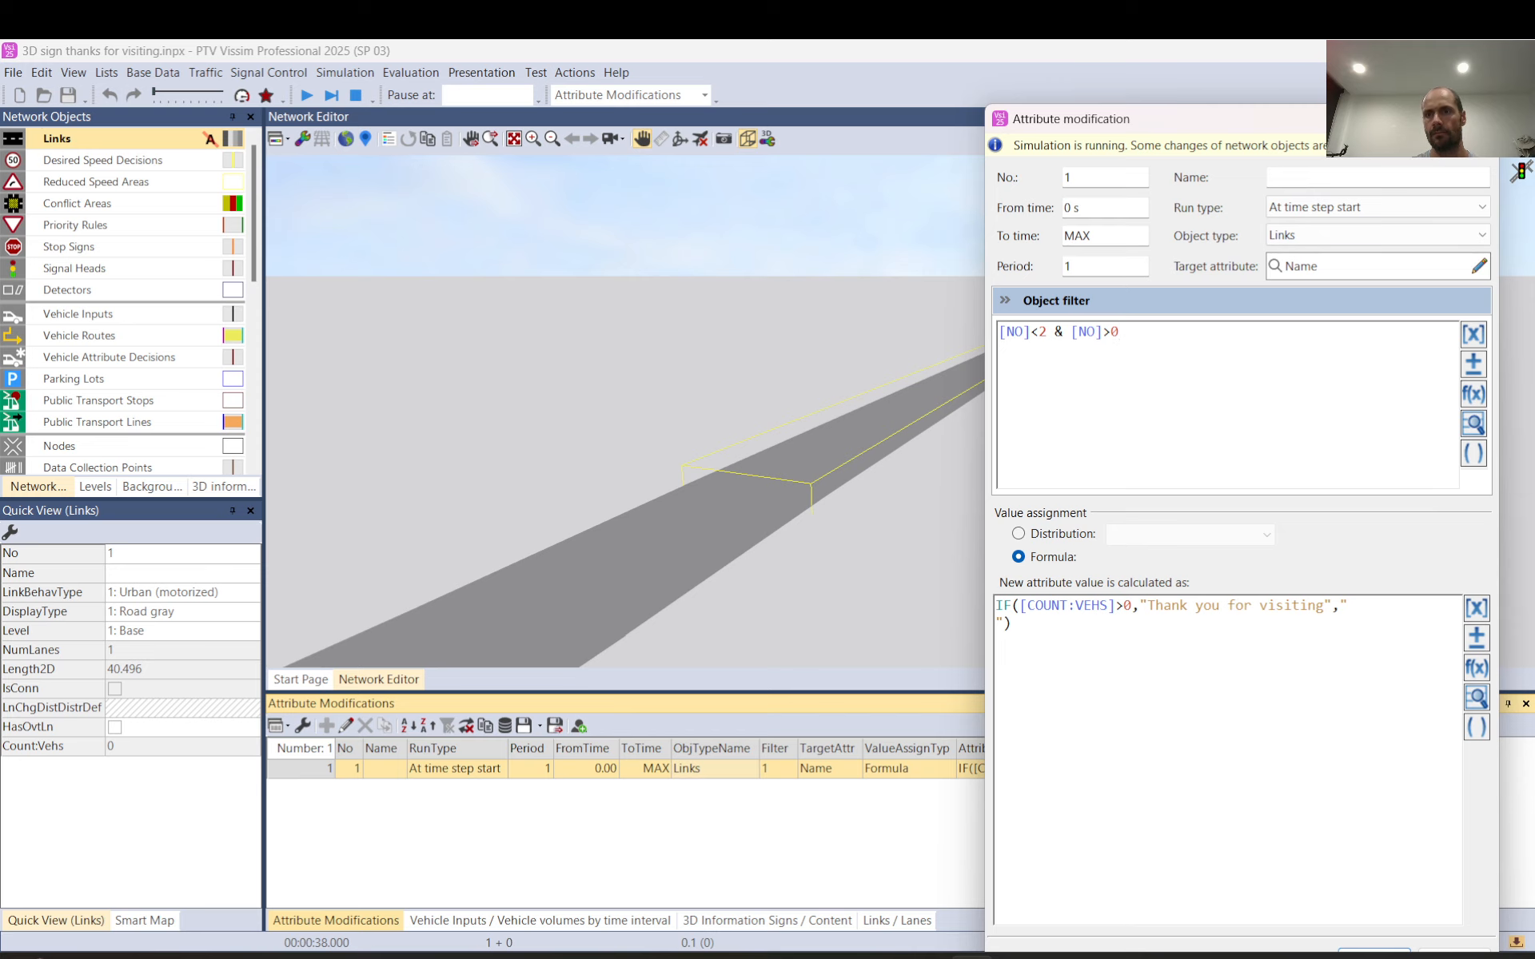
drag(1335, 110, 1291, 76)
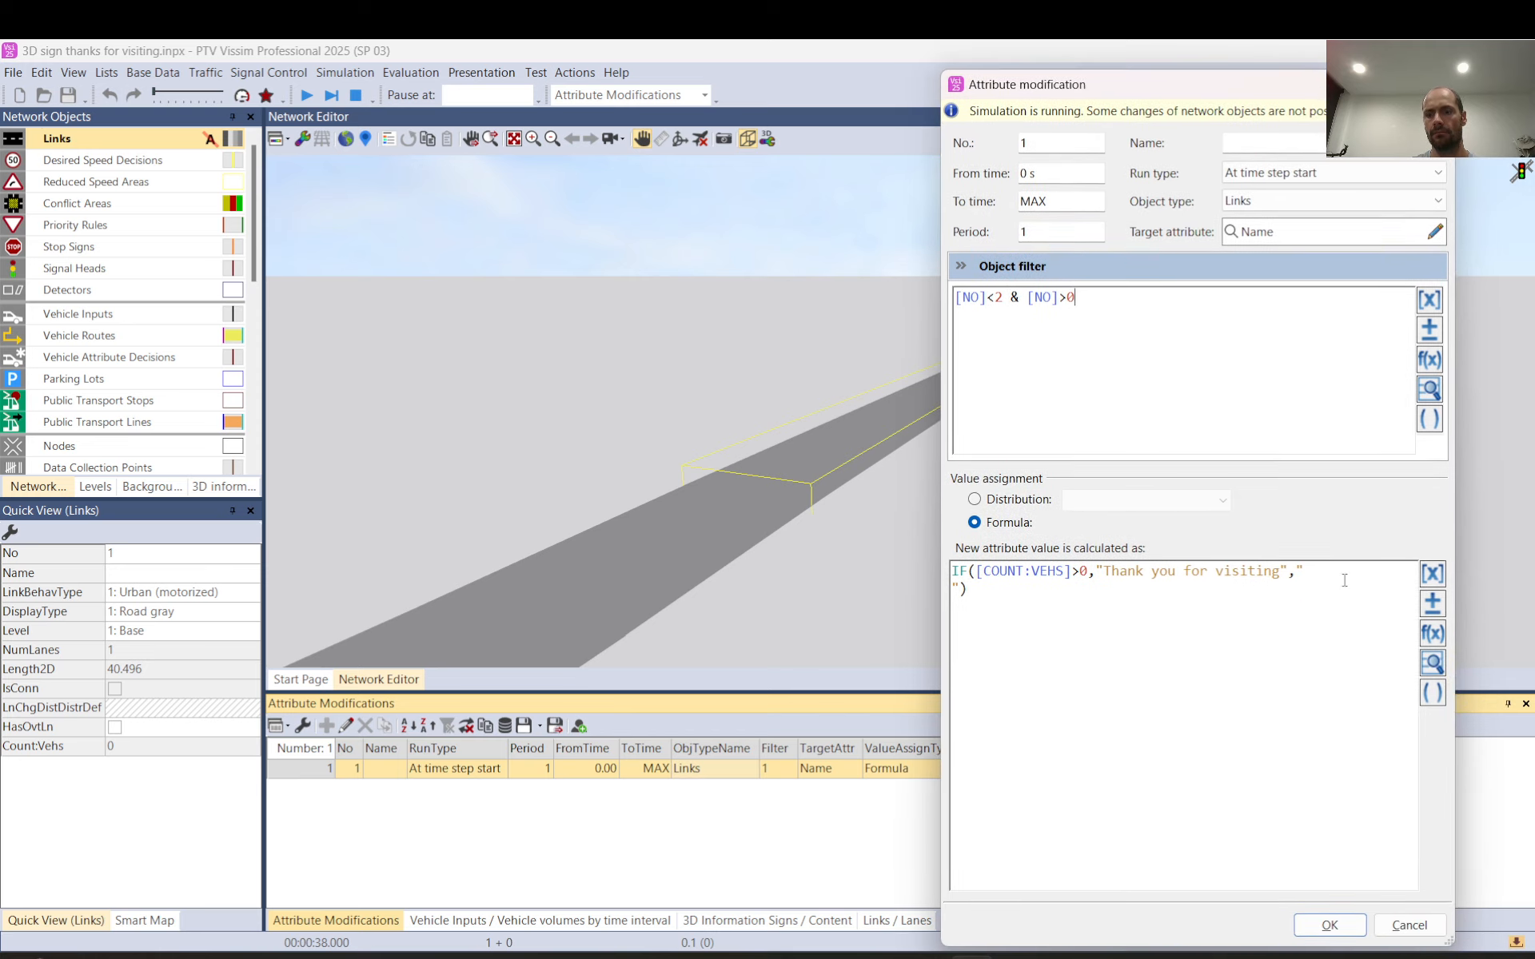
click(1314, 918)
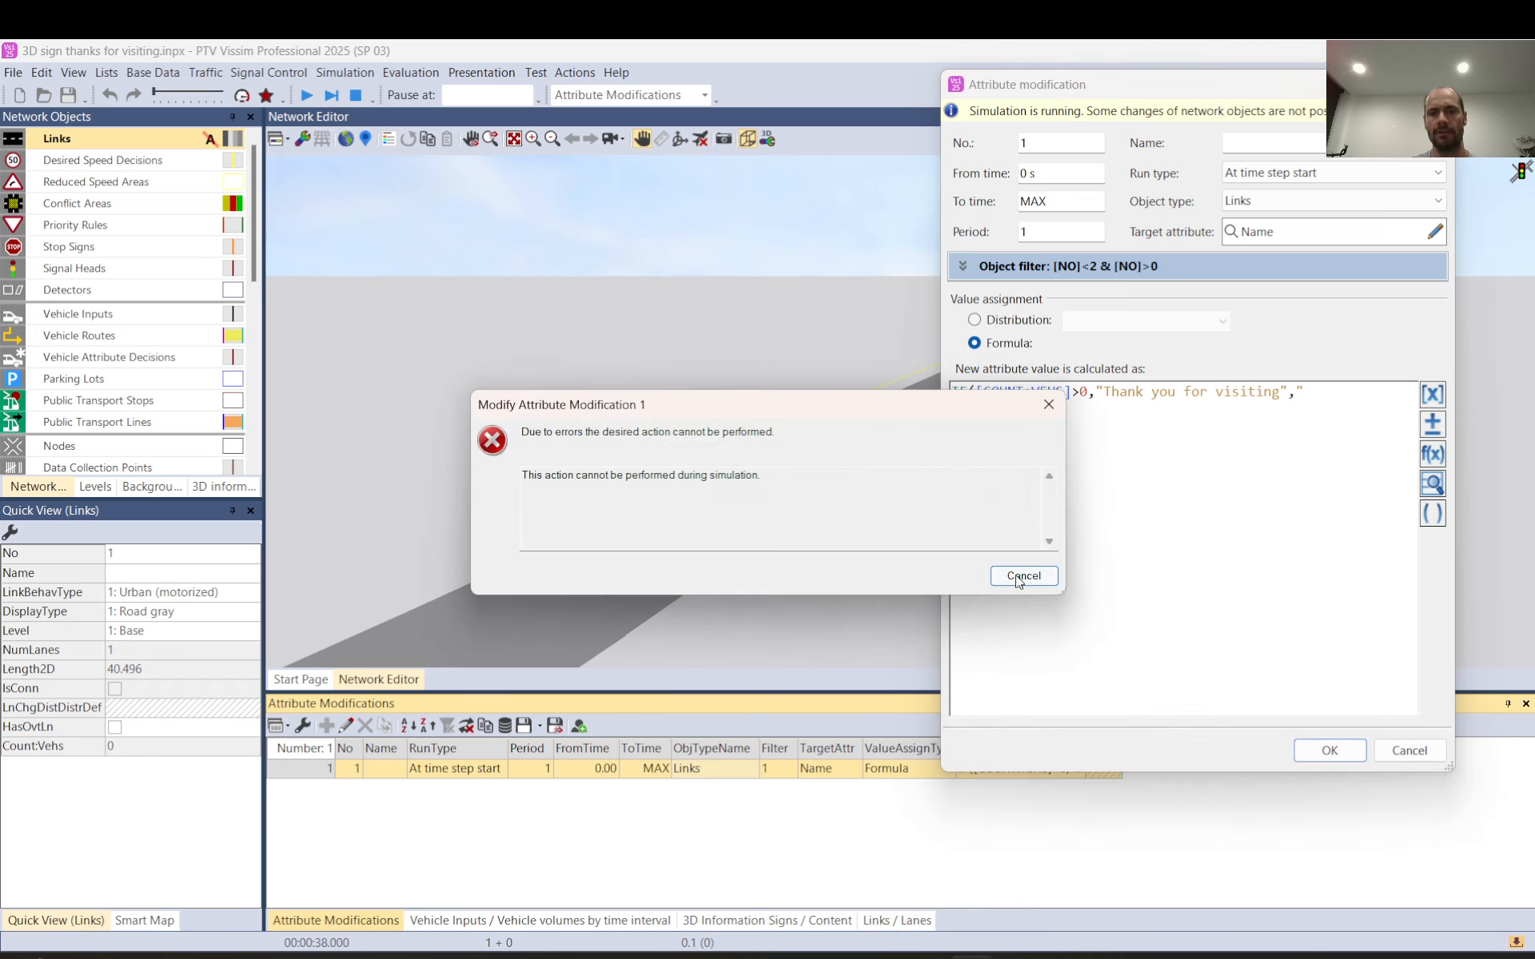
Step: Copy the object filter expression [NO]<2 & [NO]>0 from the attribute modification, discard the edit, and stop the simulation, ignoring its errors
click(1021, 577)
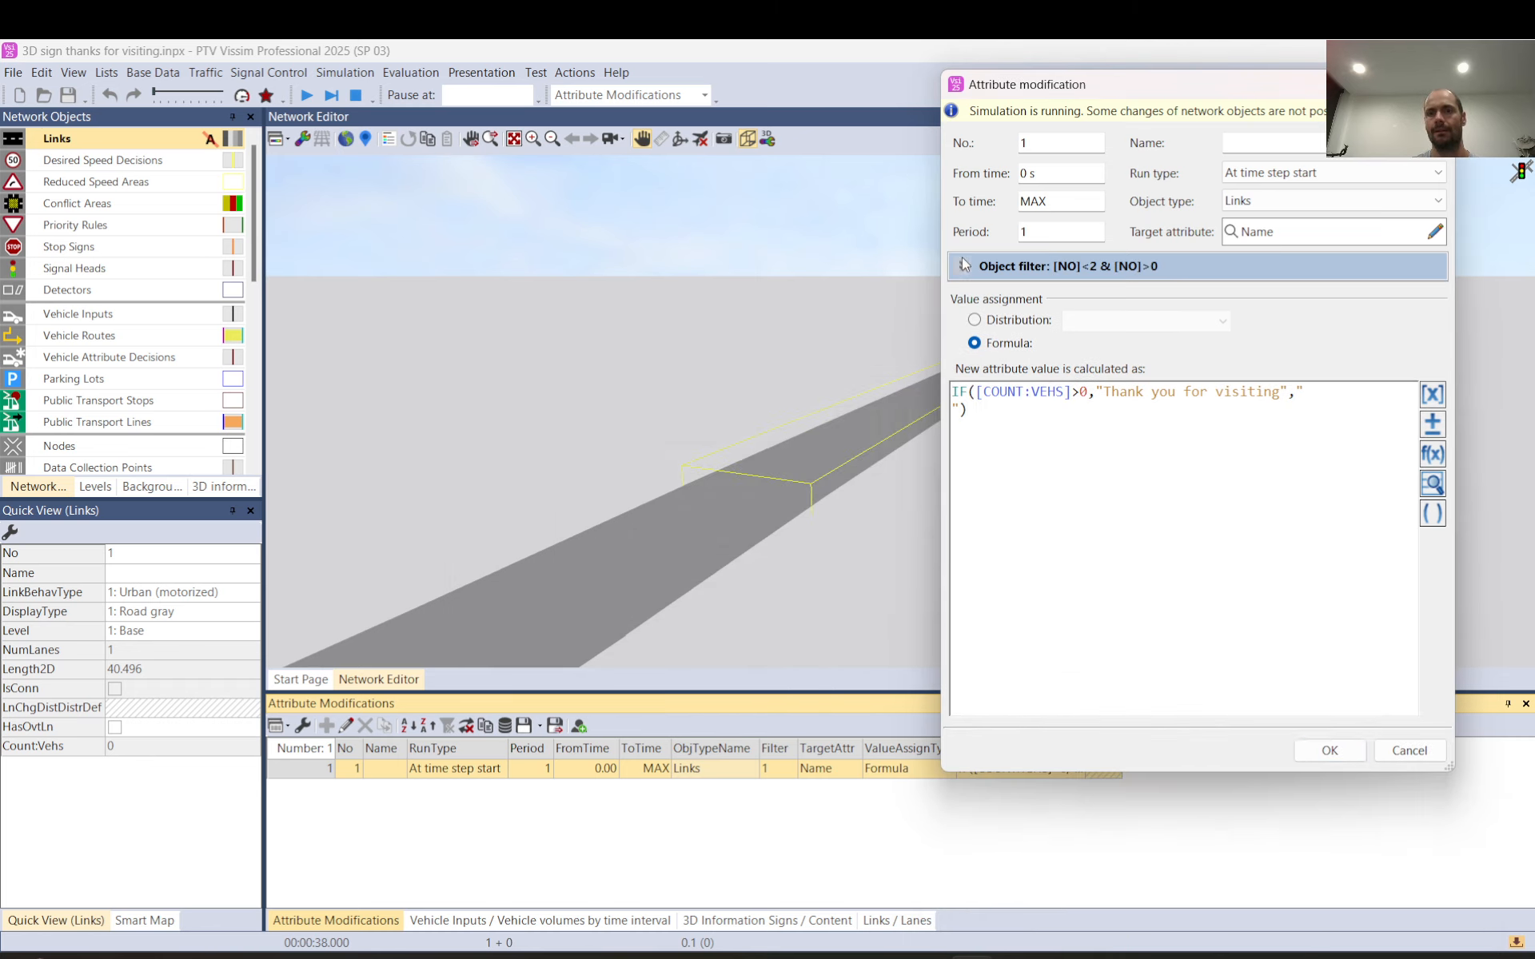
click(963, 266)
drag(1130, 296, 914, 290)
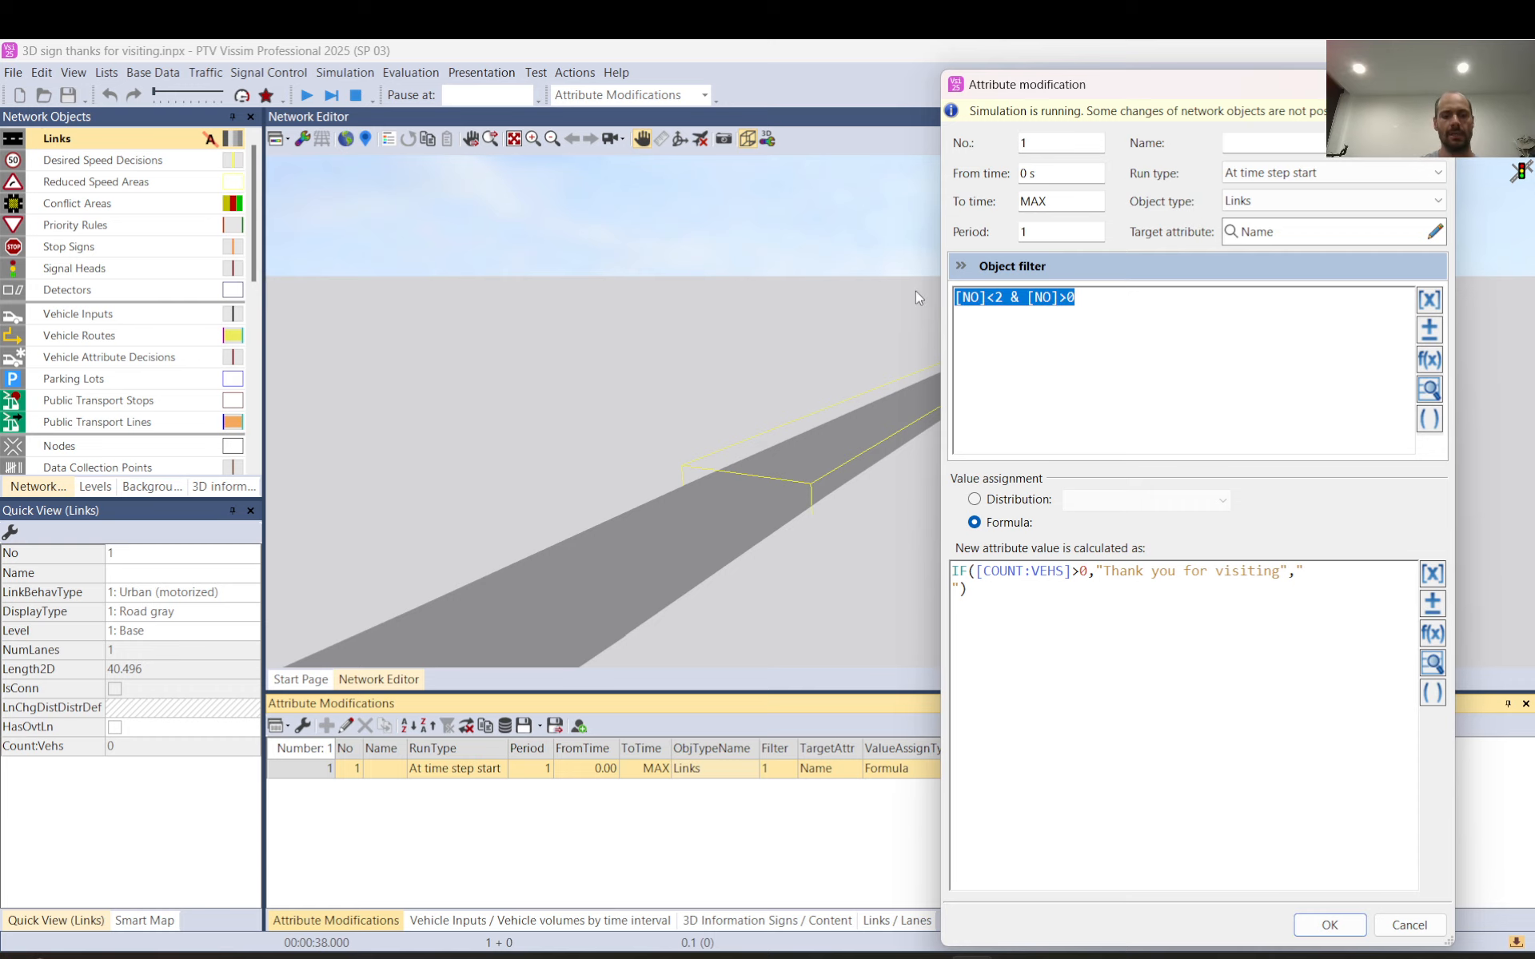
key(Escape)
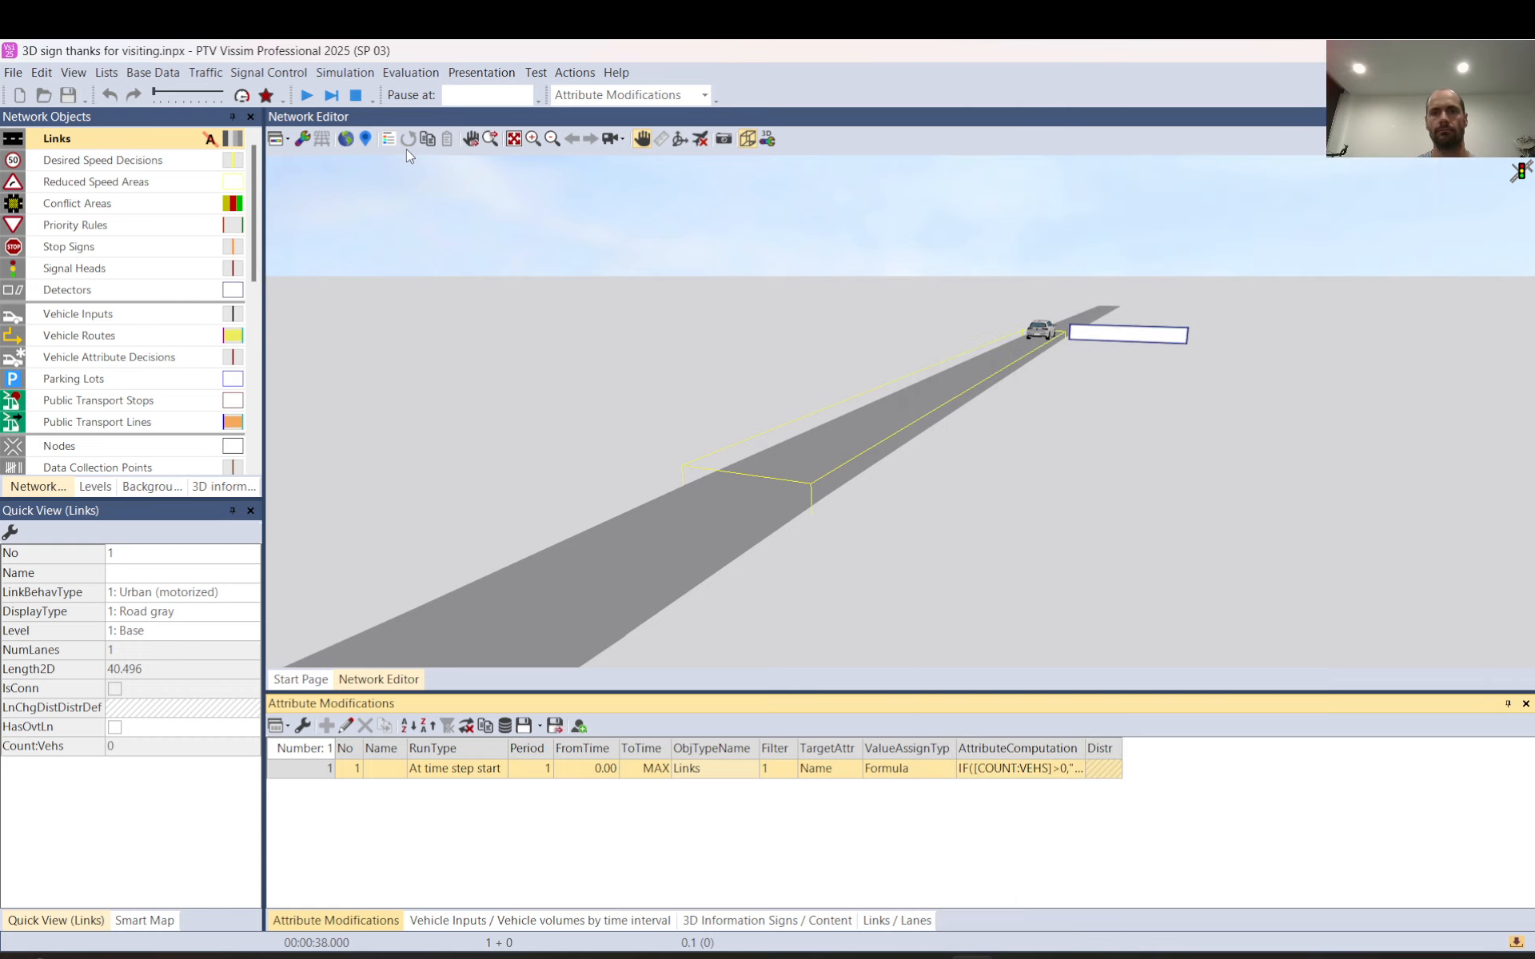
click(357, 95)
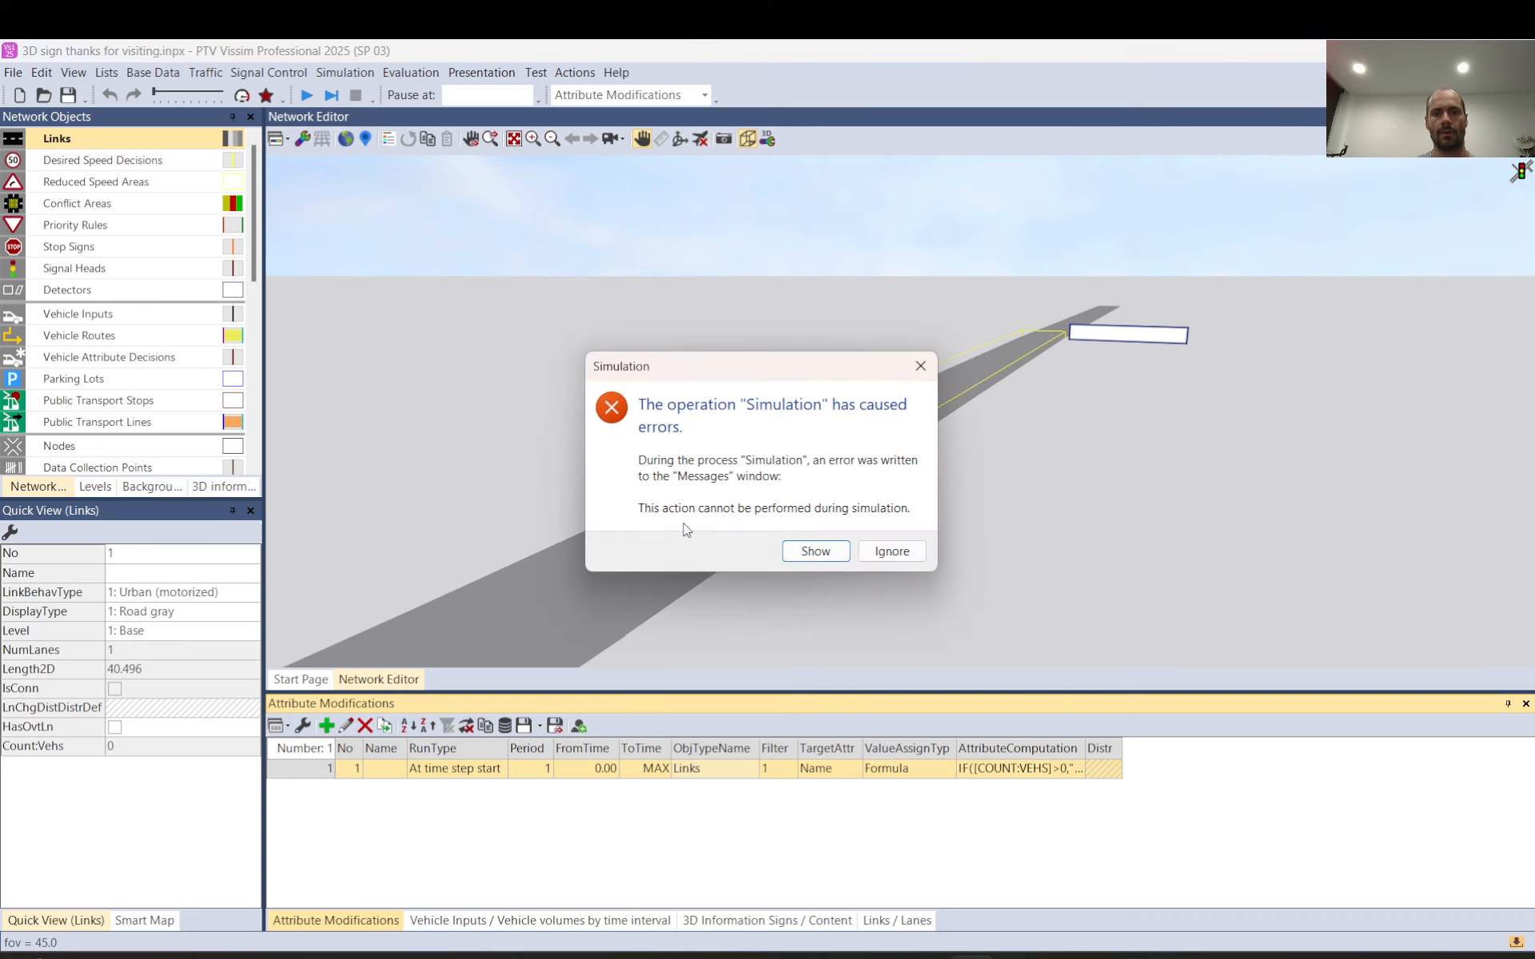
click(887, 551)
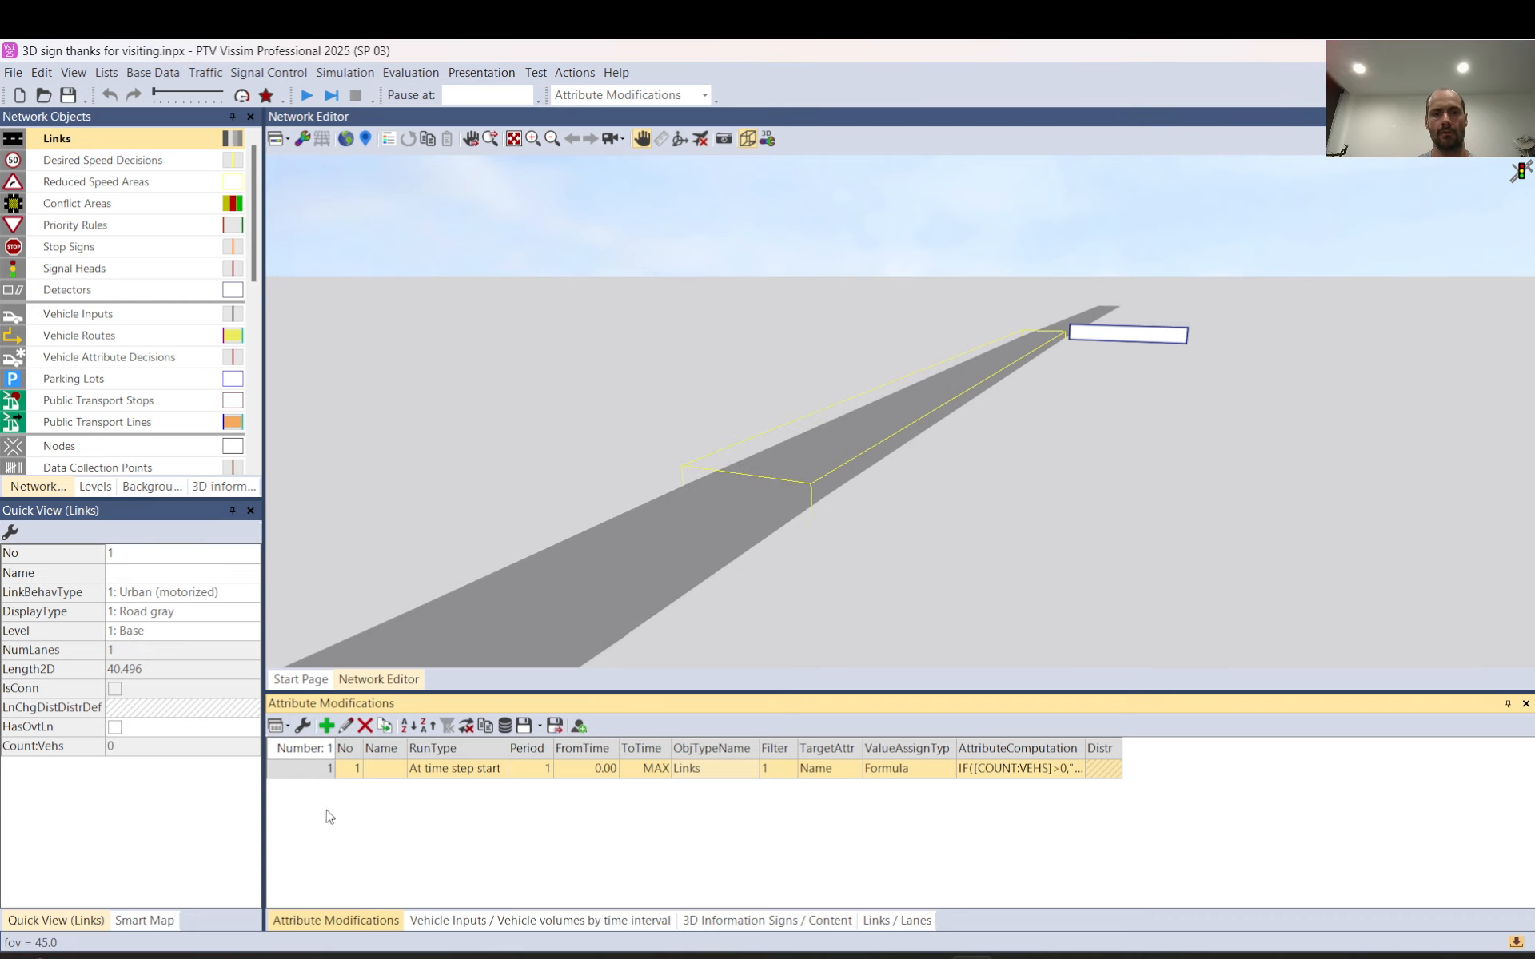
Step: Replace the attribute modification's object filter with the copied expression [NO]<2 & [NO]>0 and accept the change
double_click(301, 770)
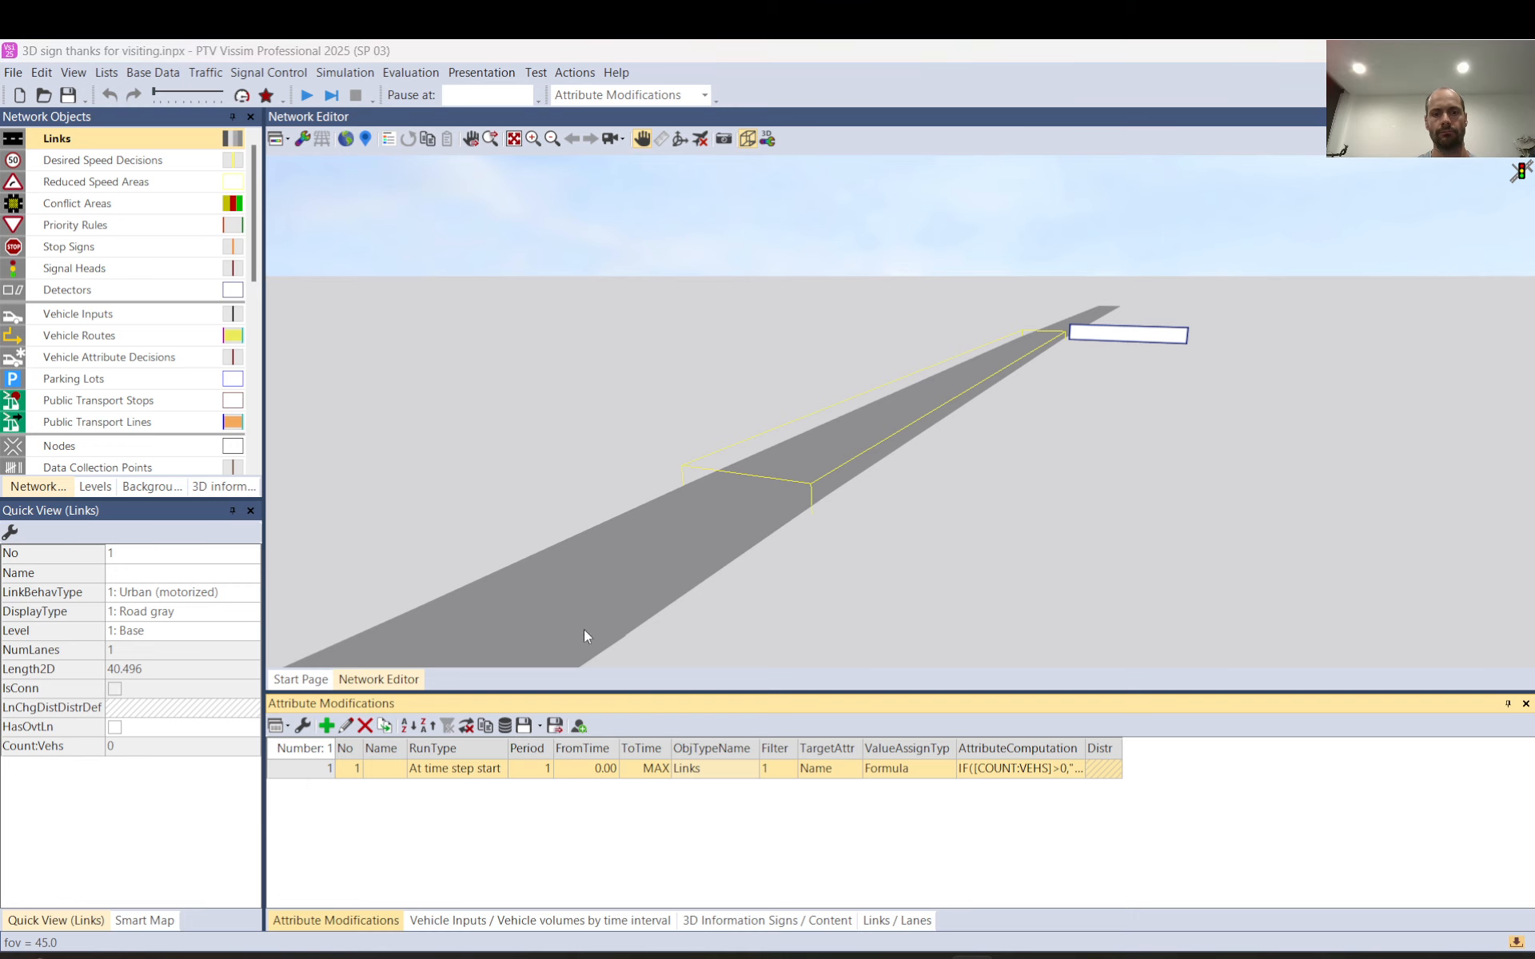
click(961, 244)
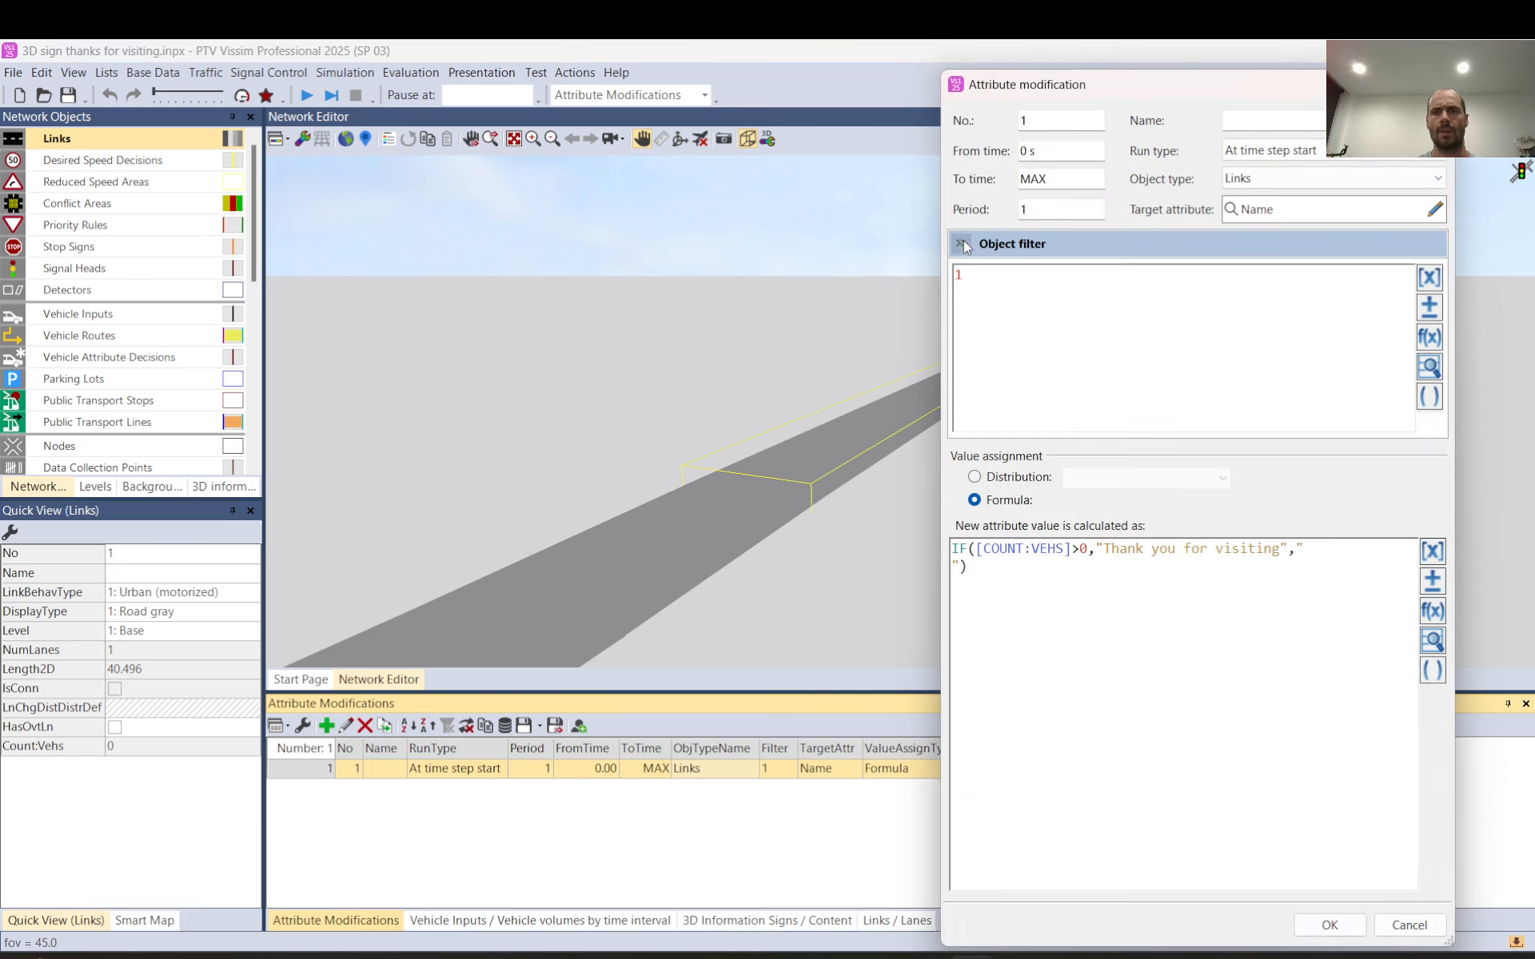
key(ctrl+v)
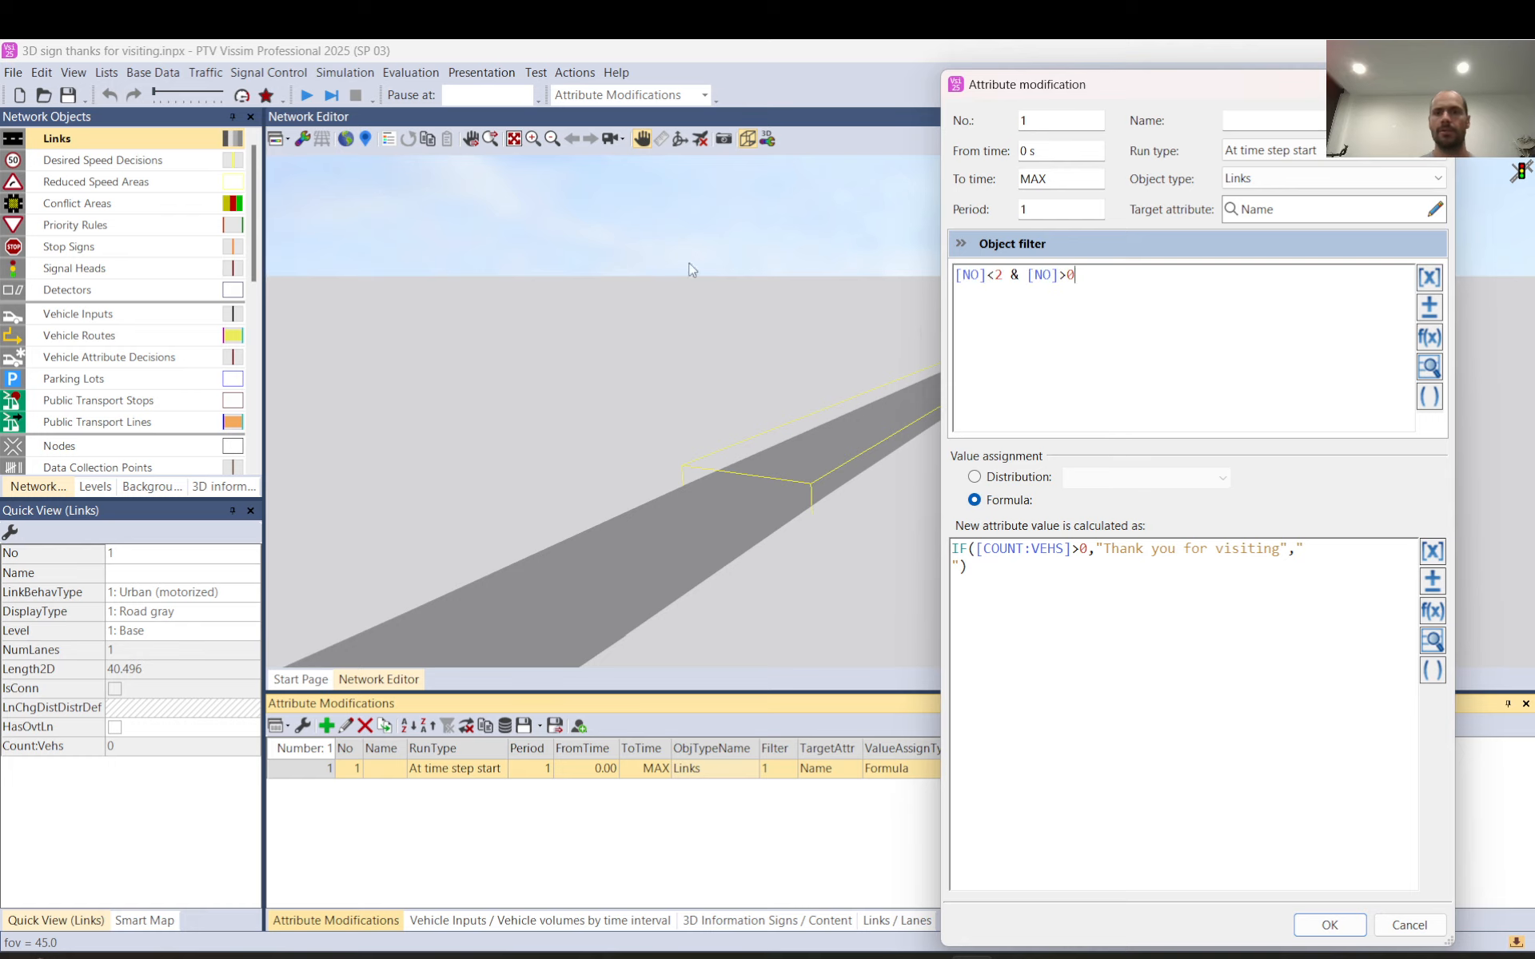
click(1327, 924)
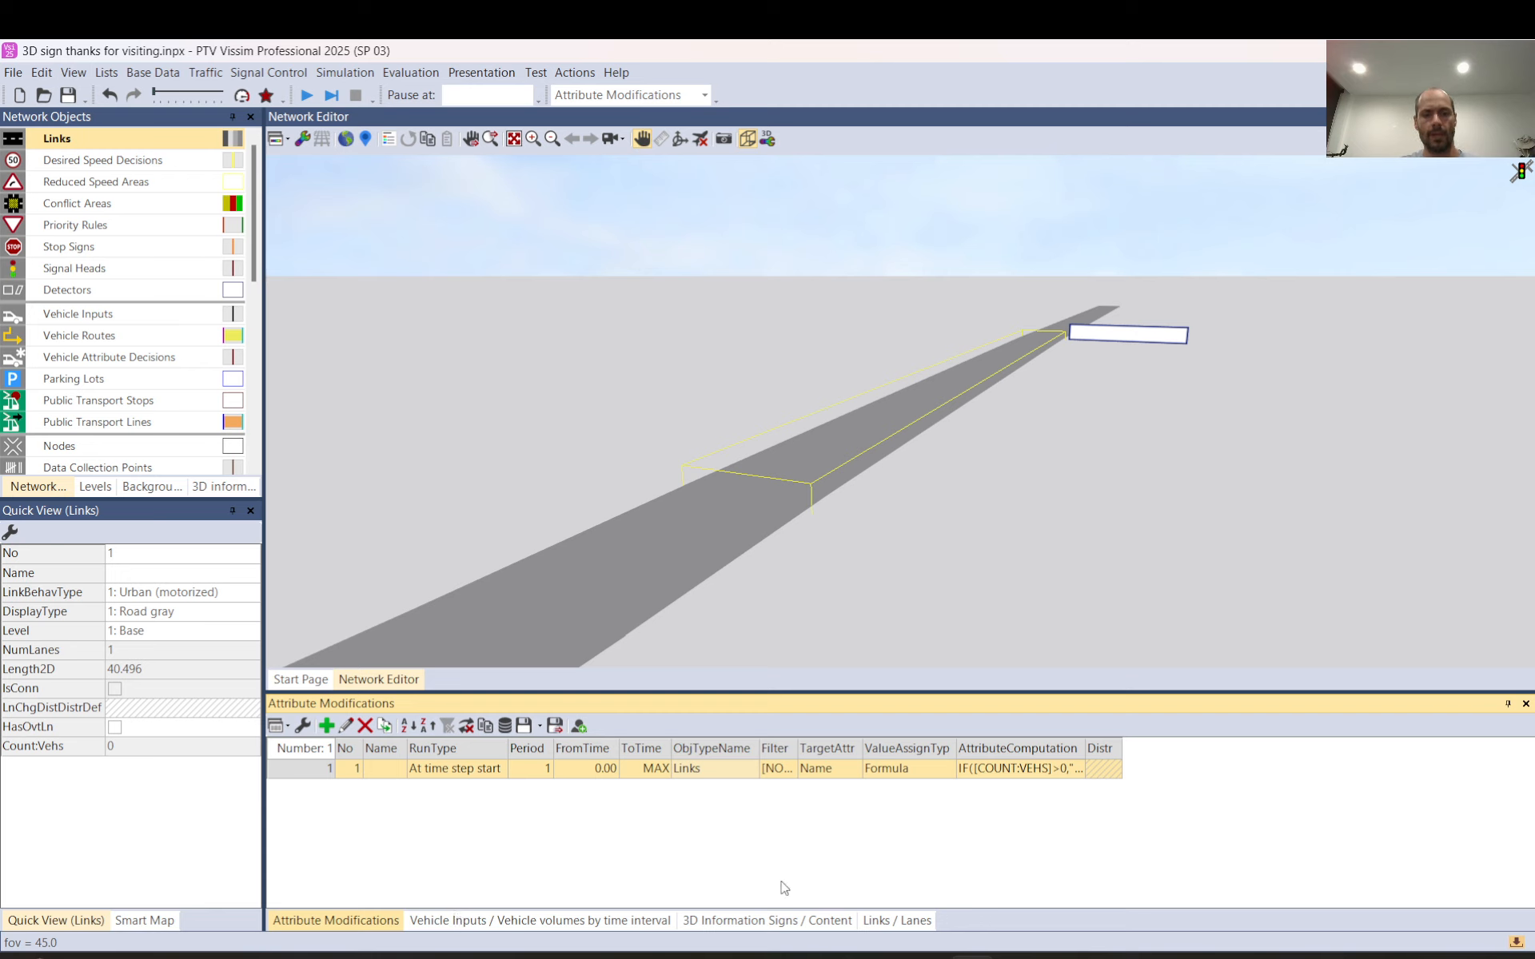
Step: Clear the leftover name of link 10001 in the links list and check that link 1's name is blank
click(914, 923)
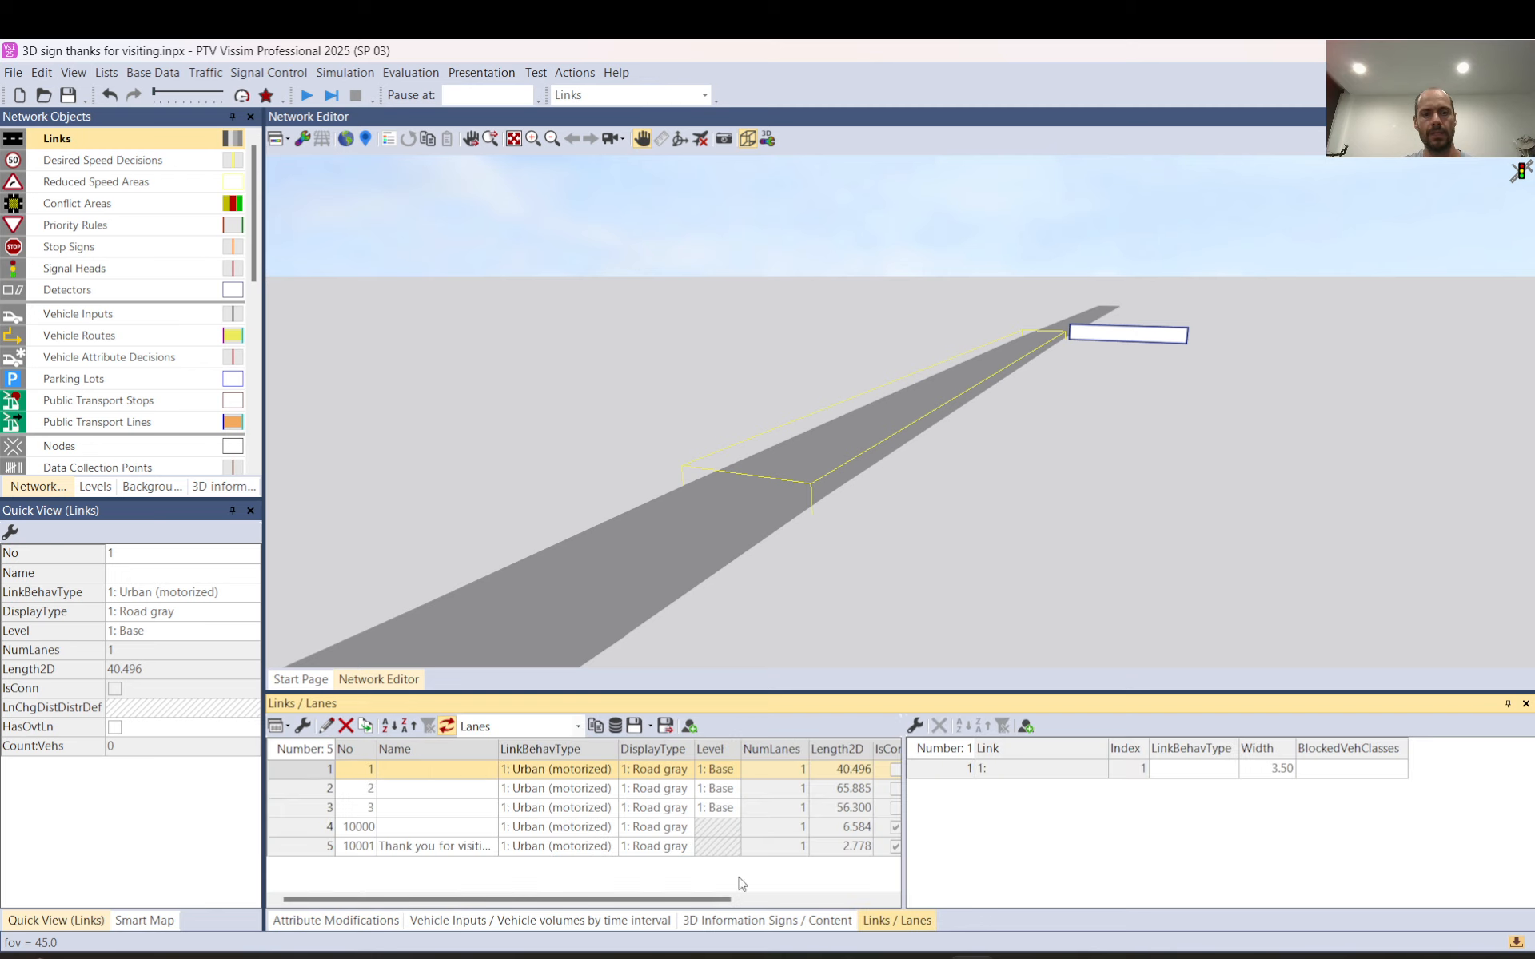
click(414, 849)
click(414, 849)
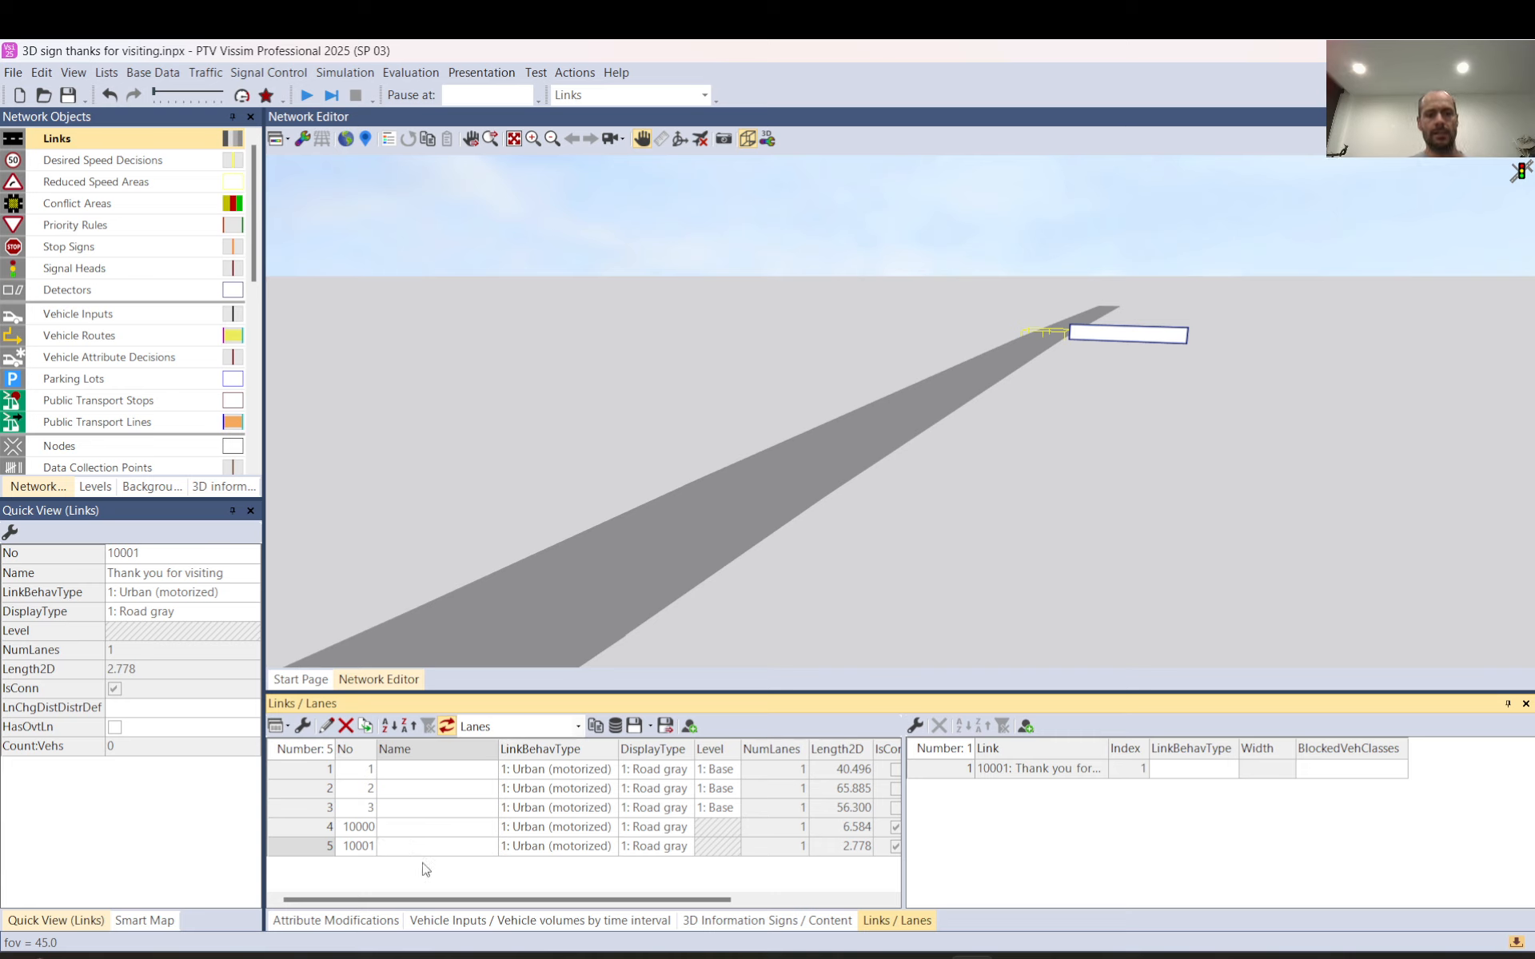
key(Return)
click(428, 775)
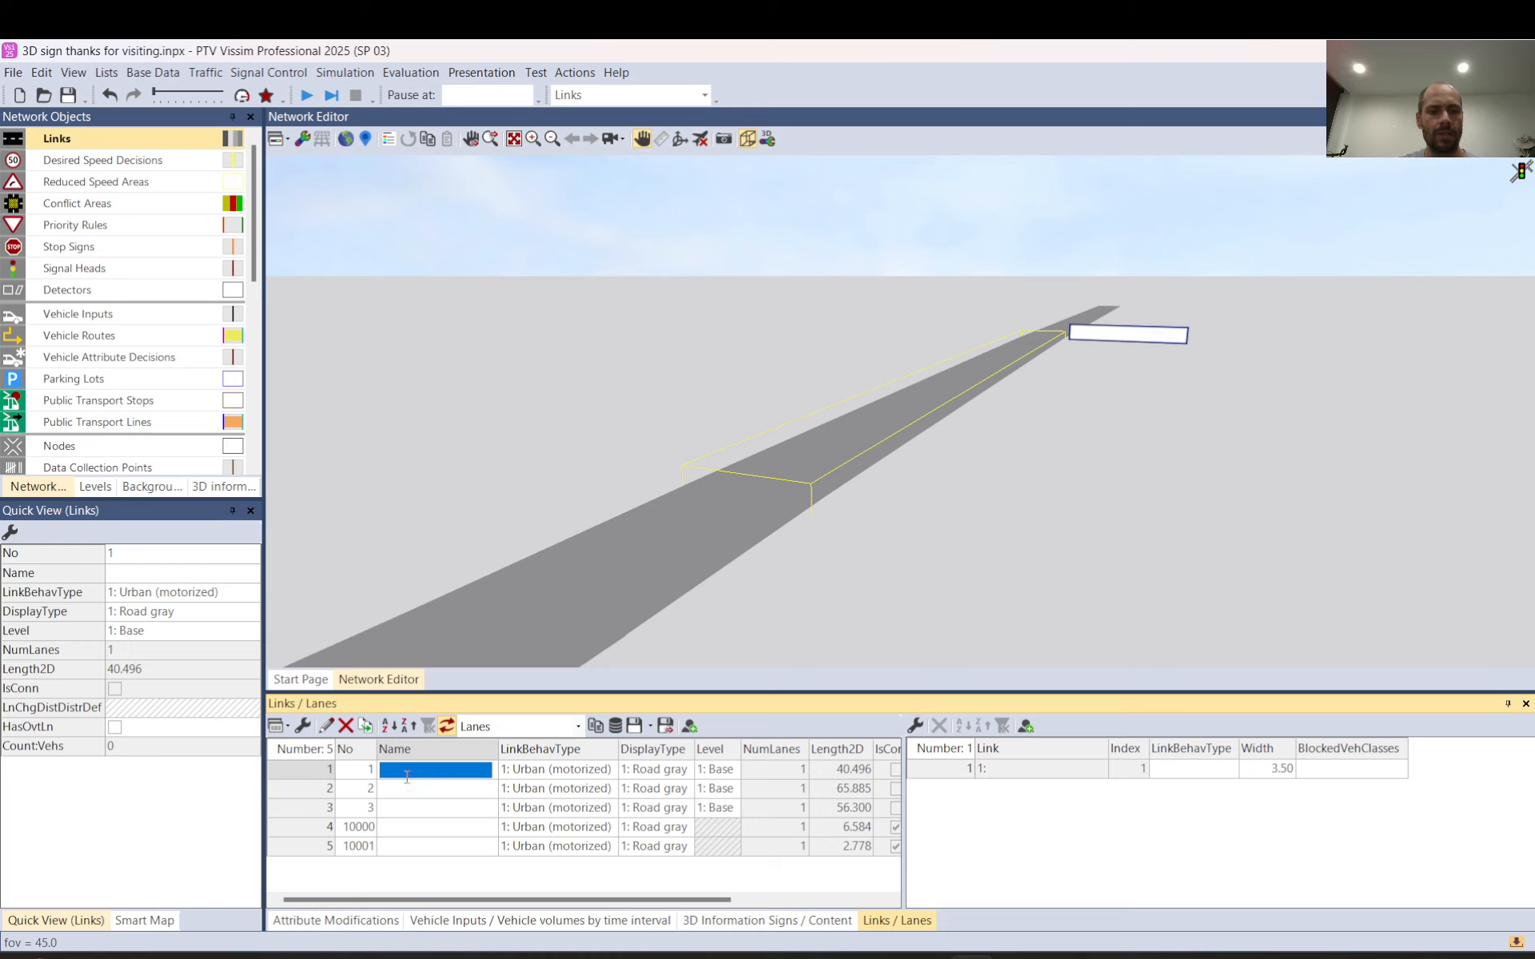
click(390, 776)
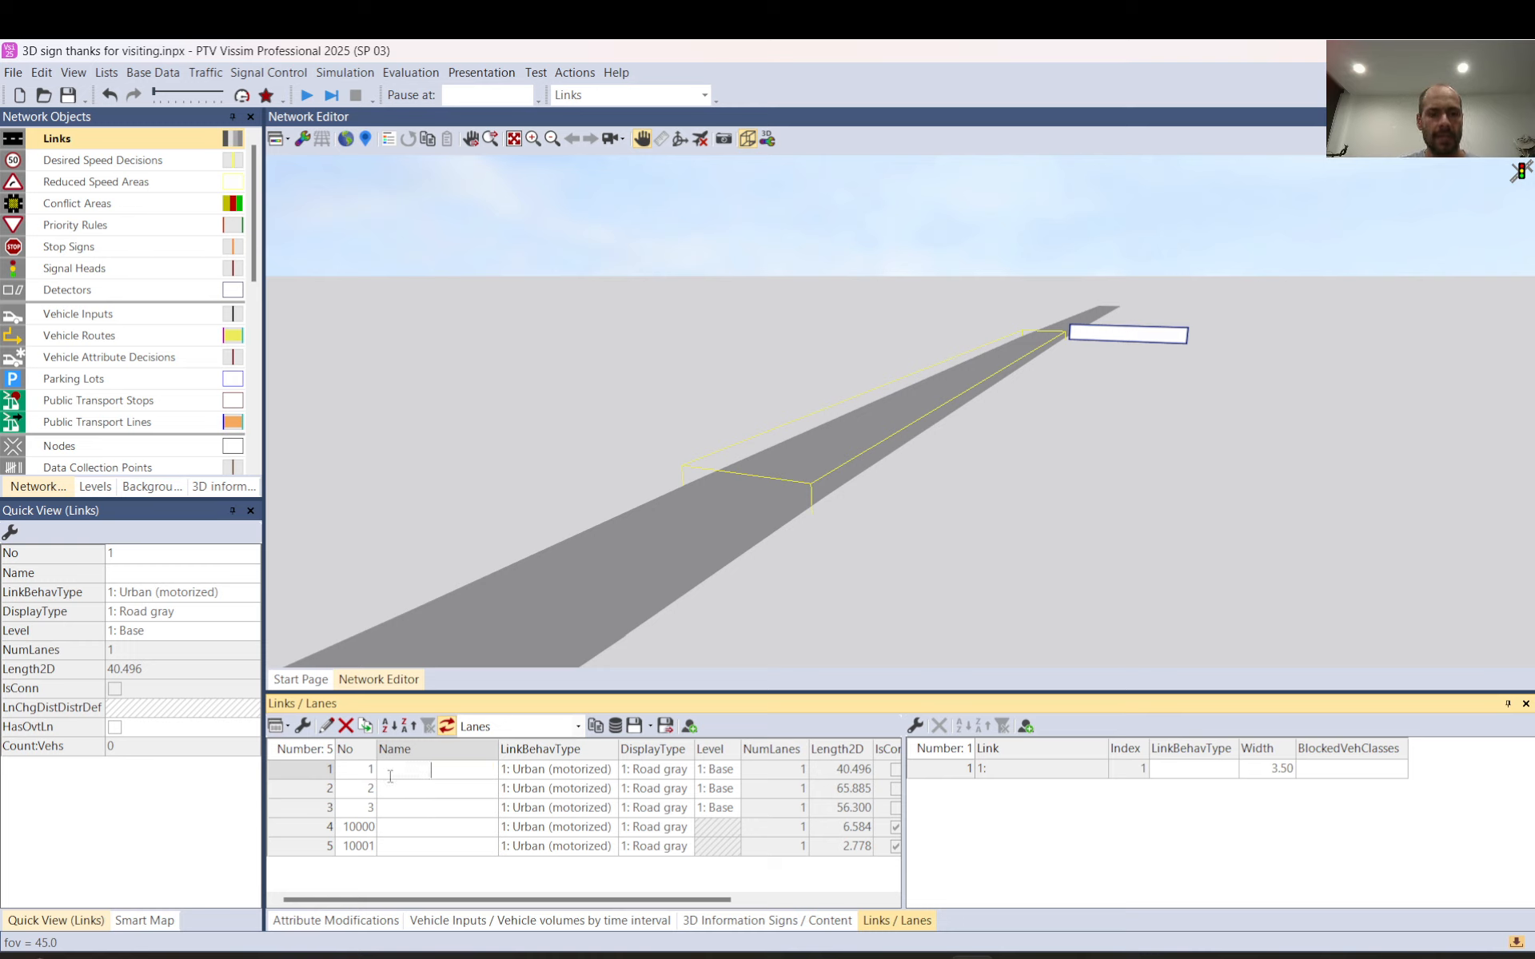
click(479, 350)
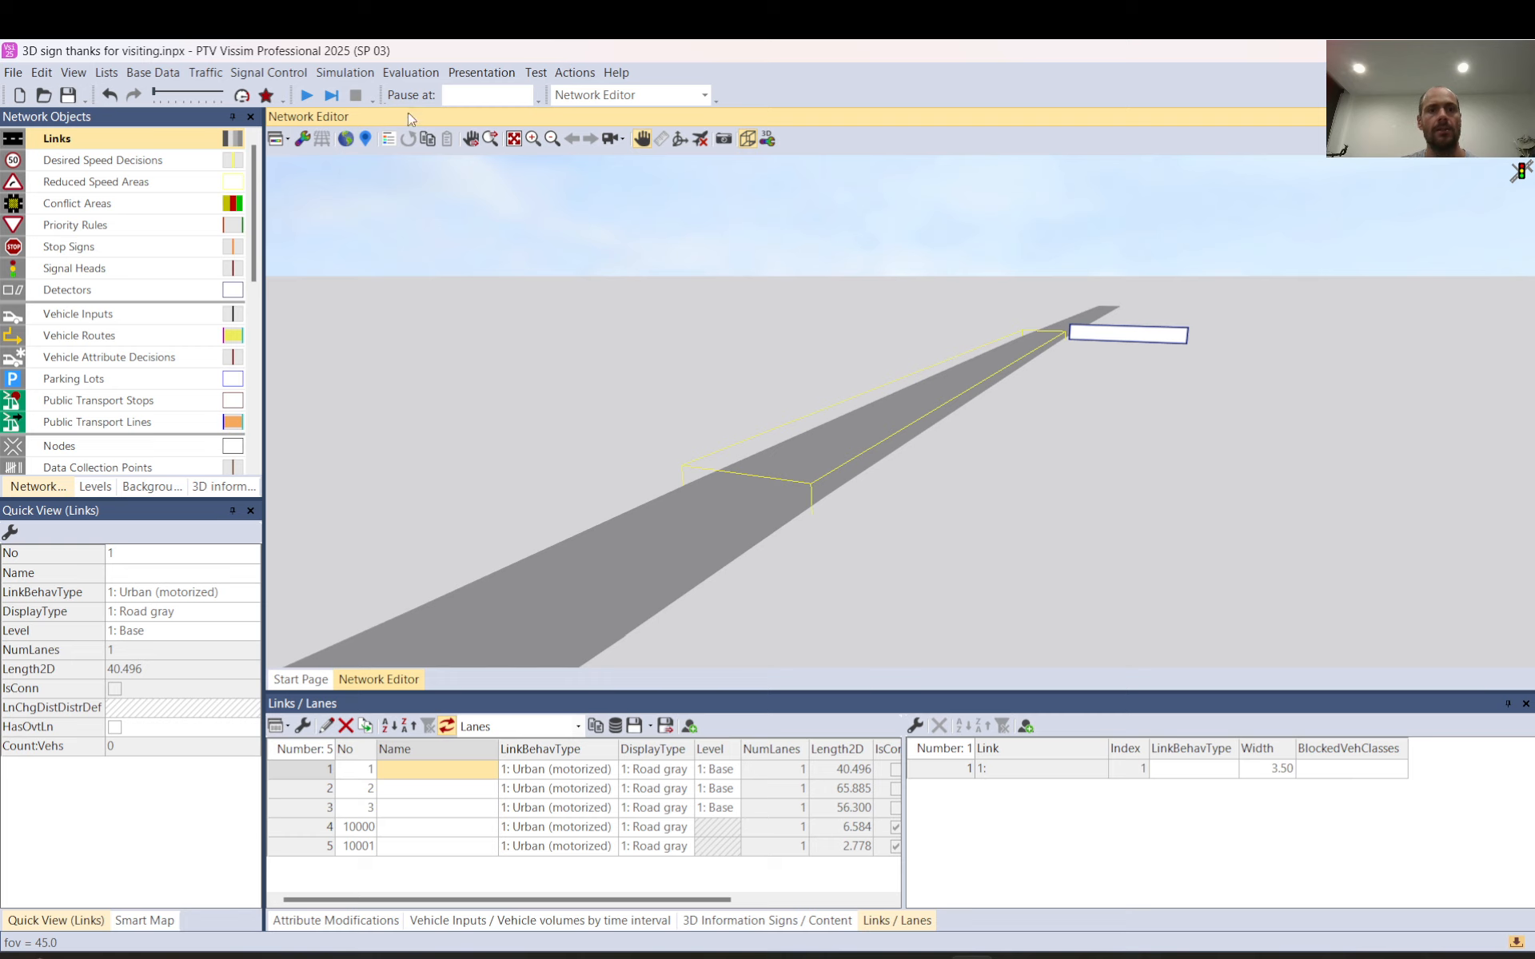
Step: Save the changes and run the simulation to test the filtered sign in a wider 3D view, stopping it once vehicles have passed
click(313, 100)
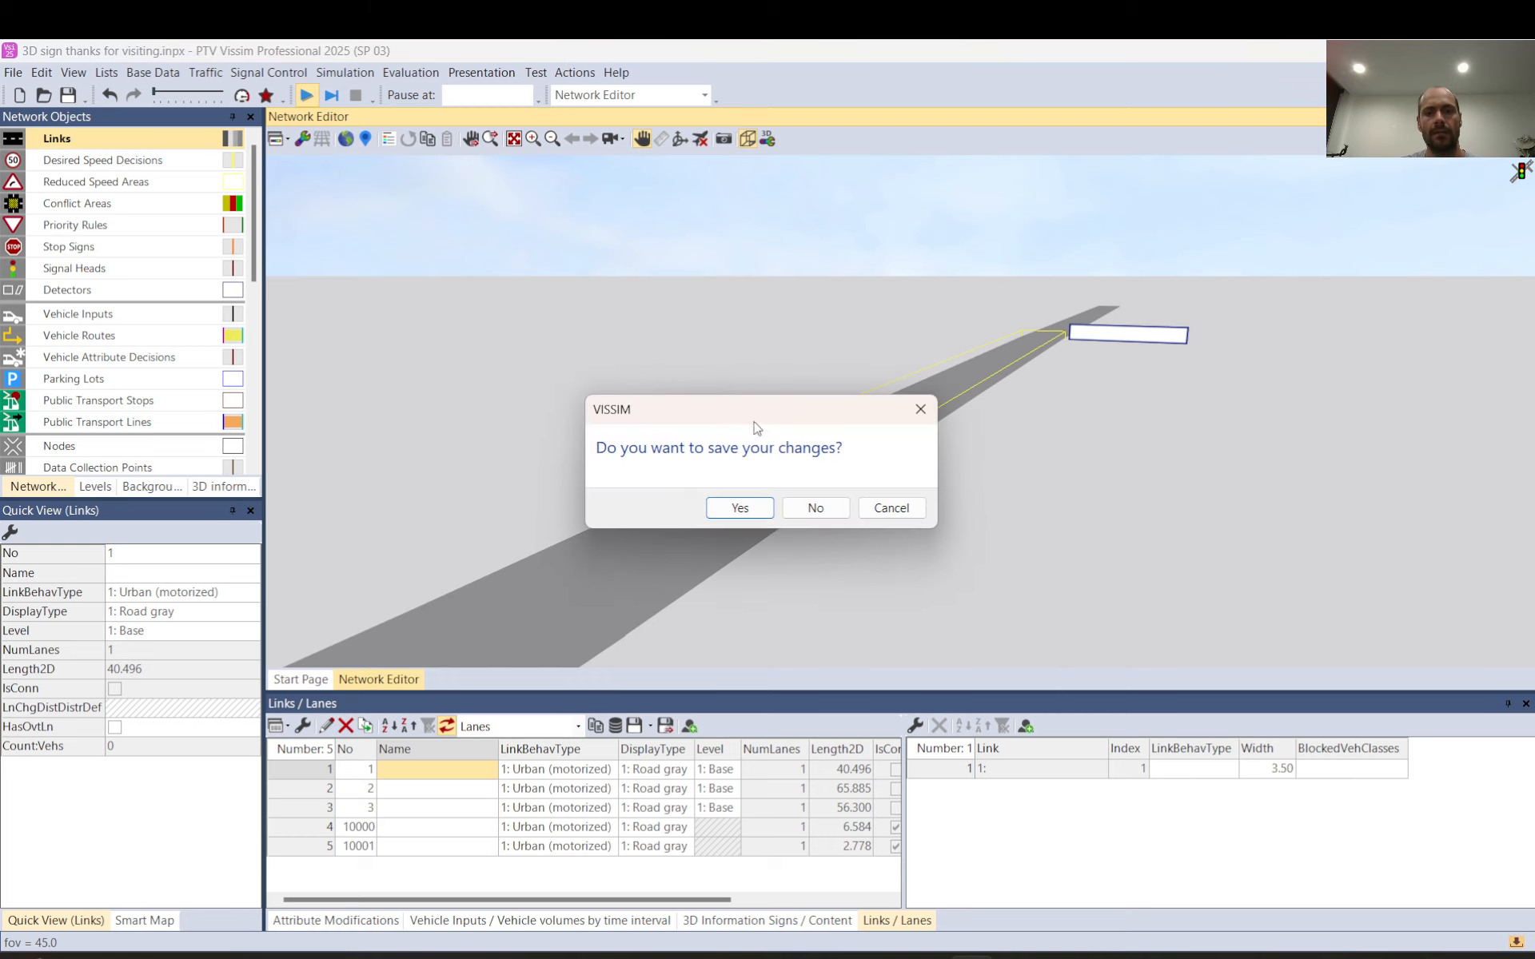
click(746, 511)
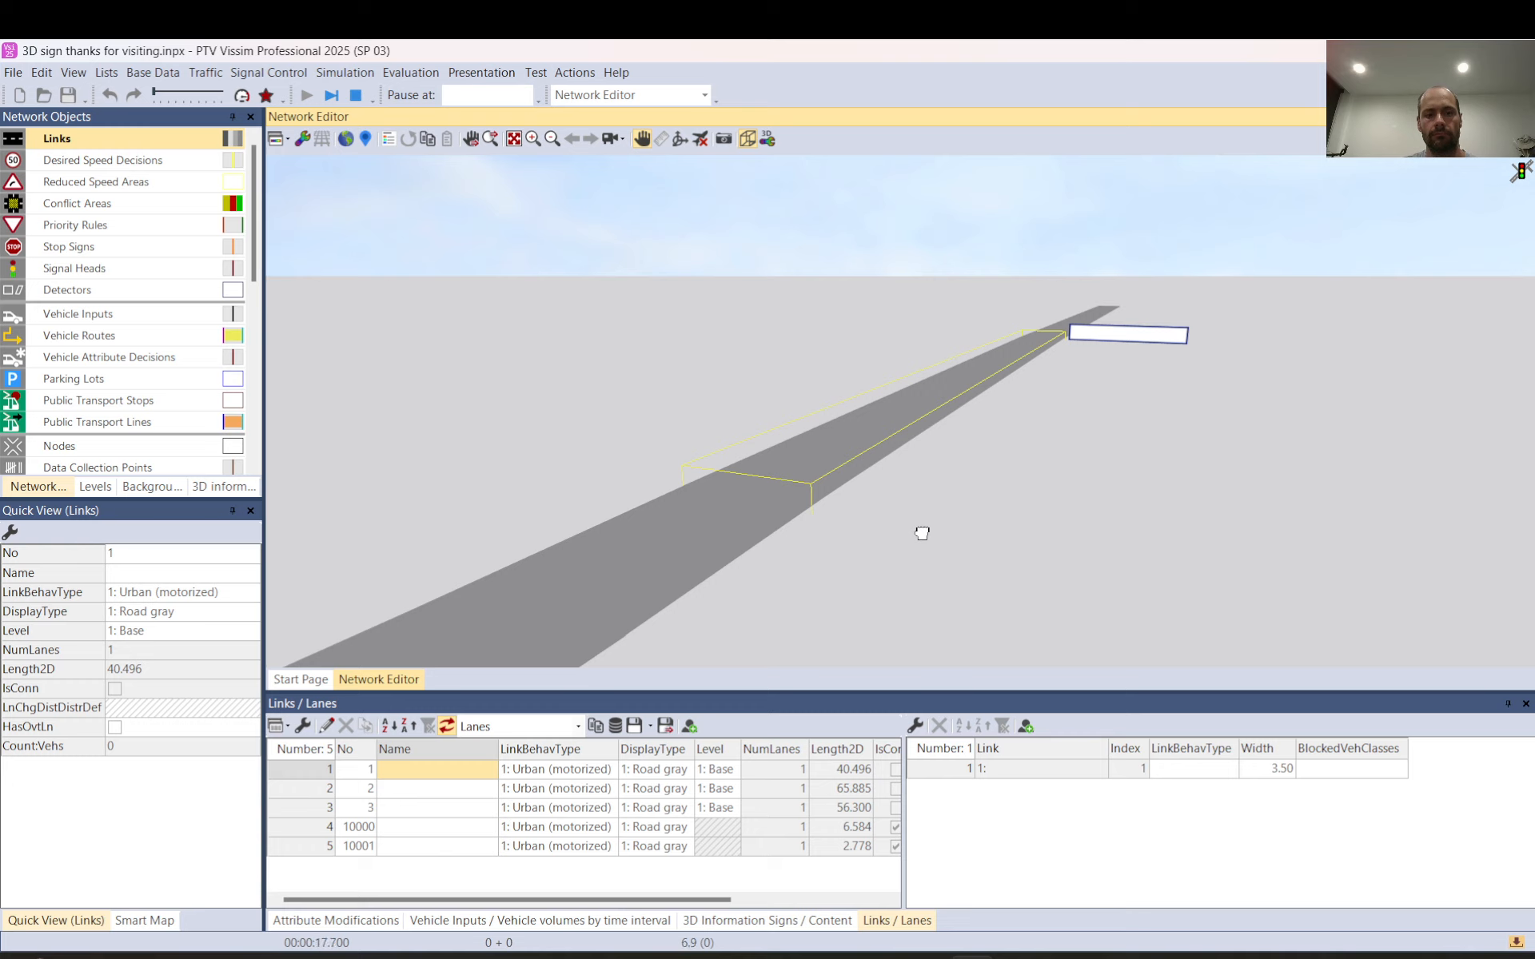
scroll(921, 532, down, 5)
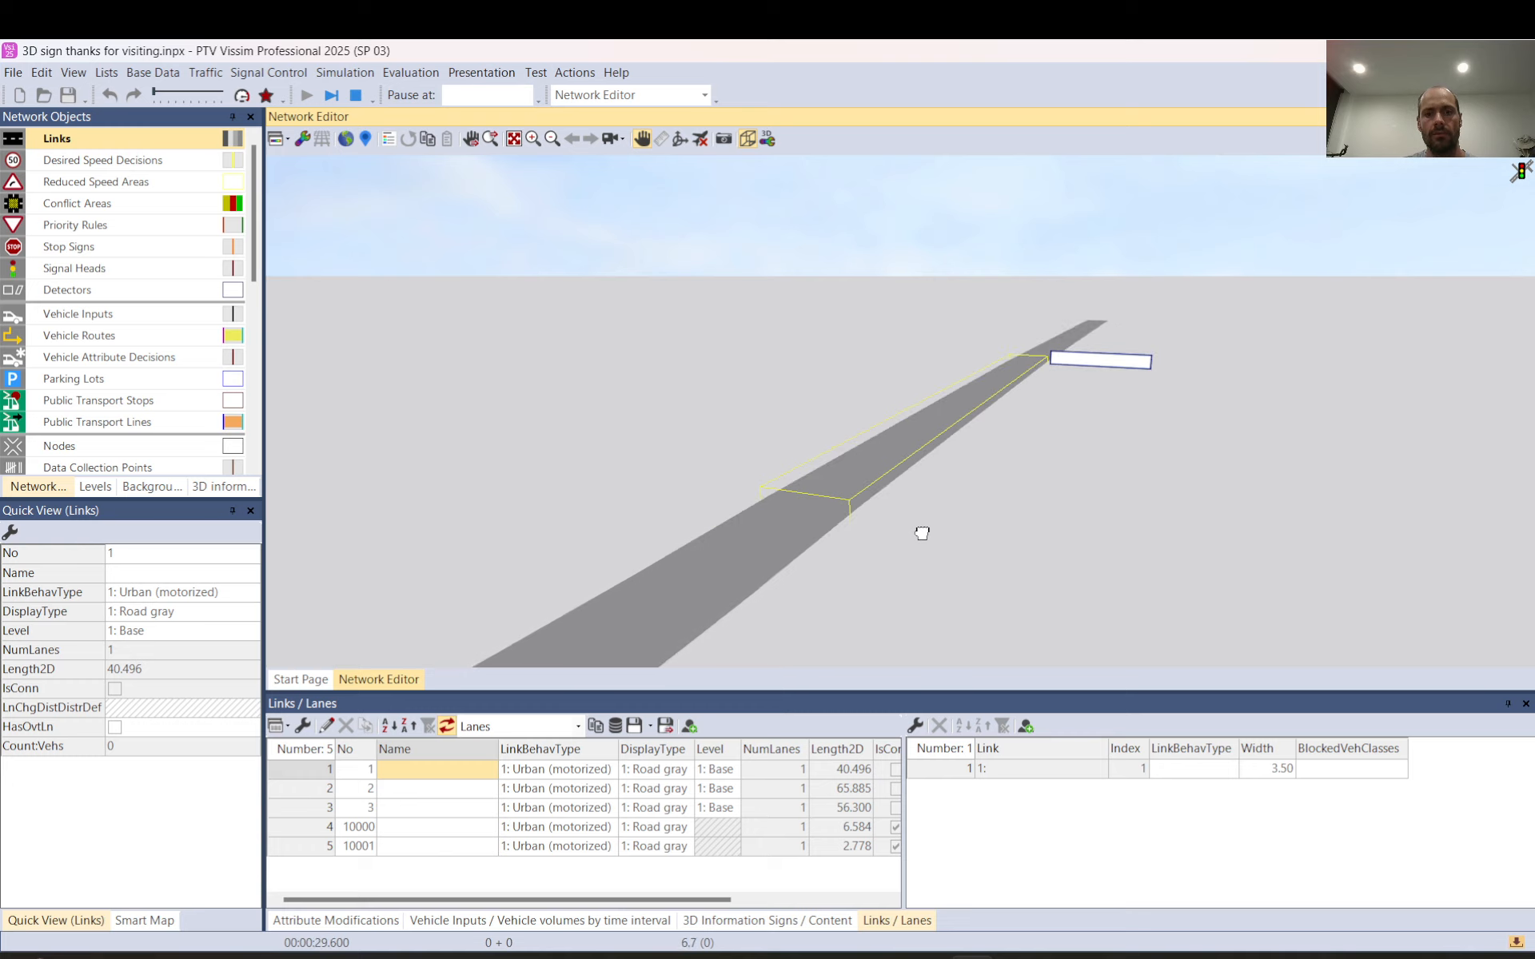
drag(954, 502, 949, 450)
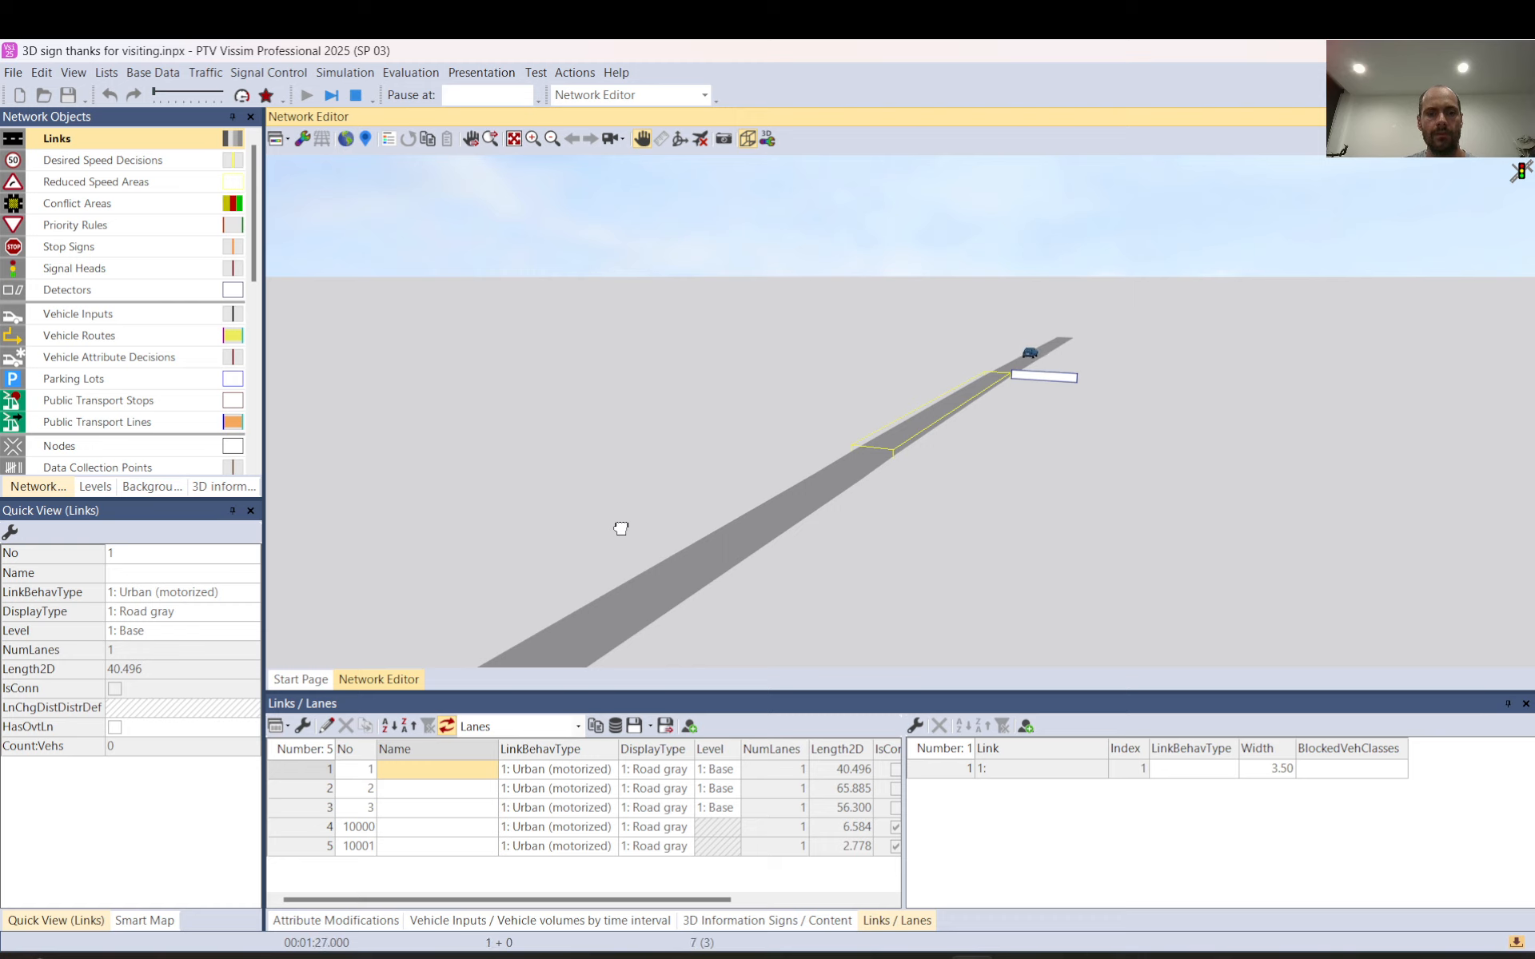
click(356, 96)
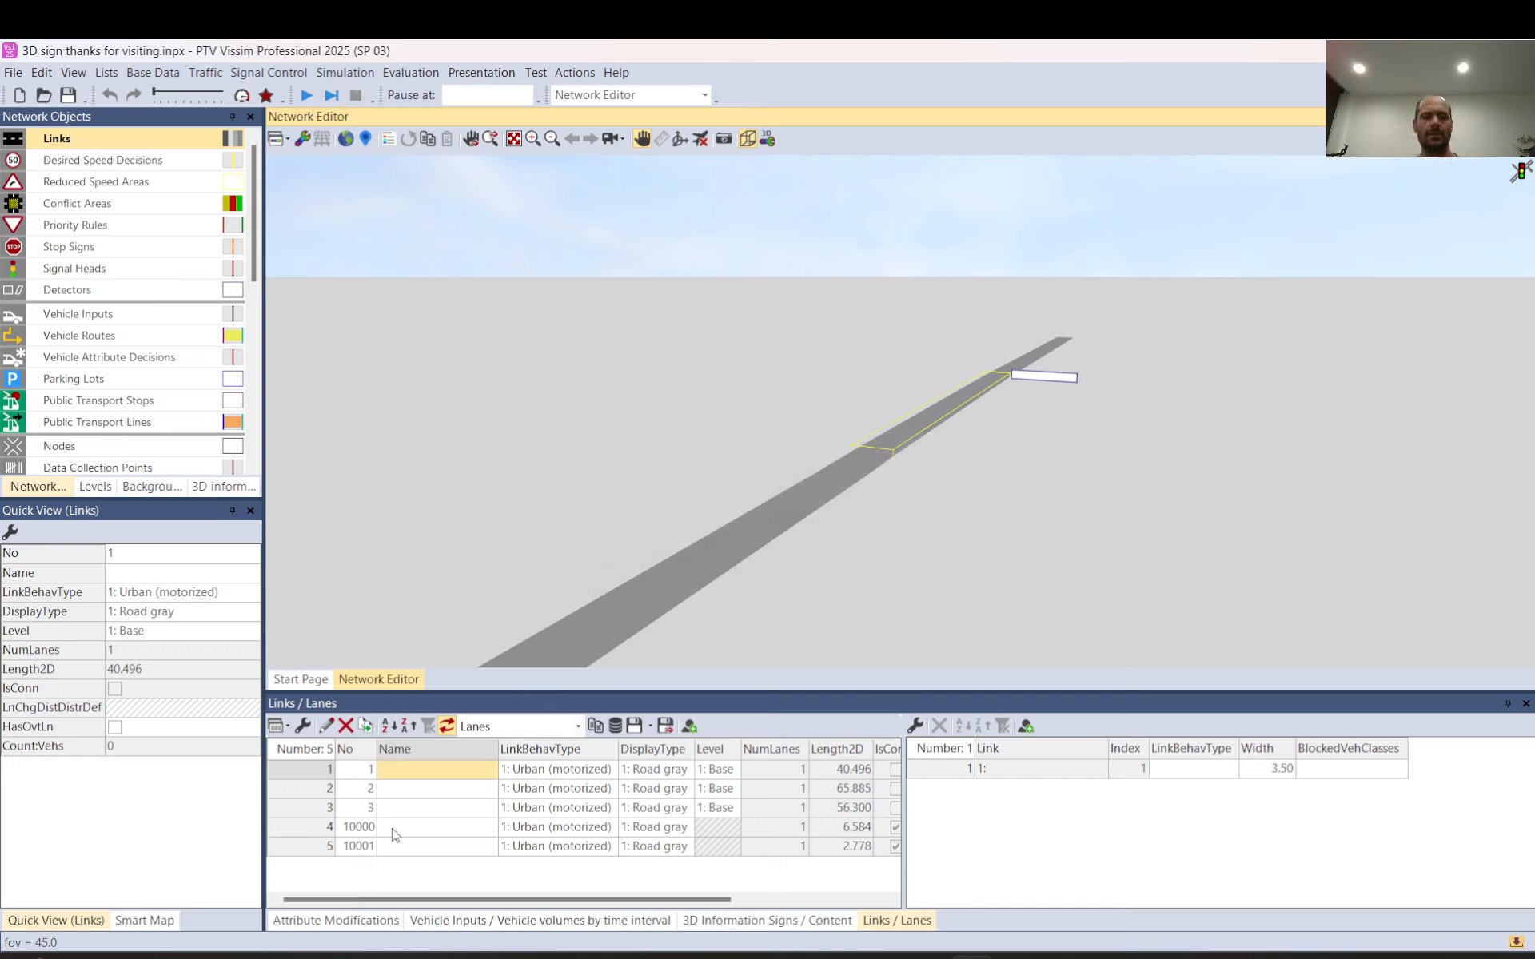
Step: Review the attribute modification's object filter and value formula, and look over the 3D information sign list
click(336, 920)
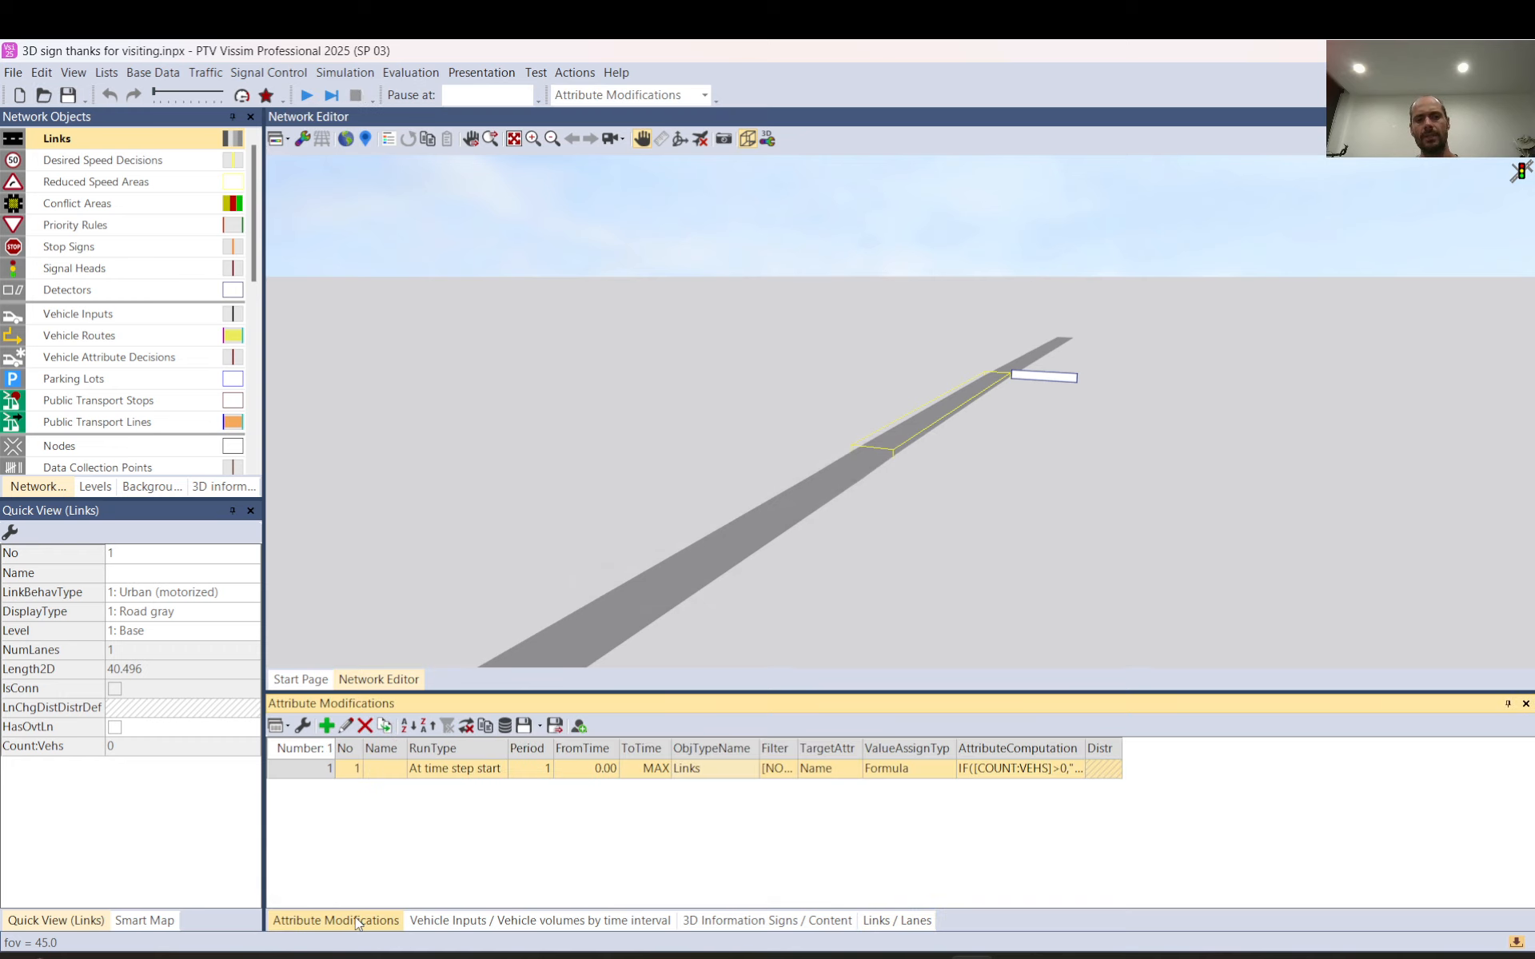
double_click(298, 769)
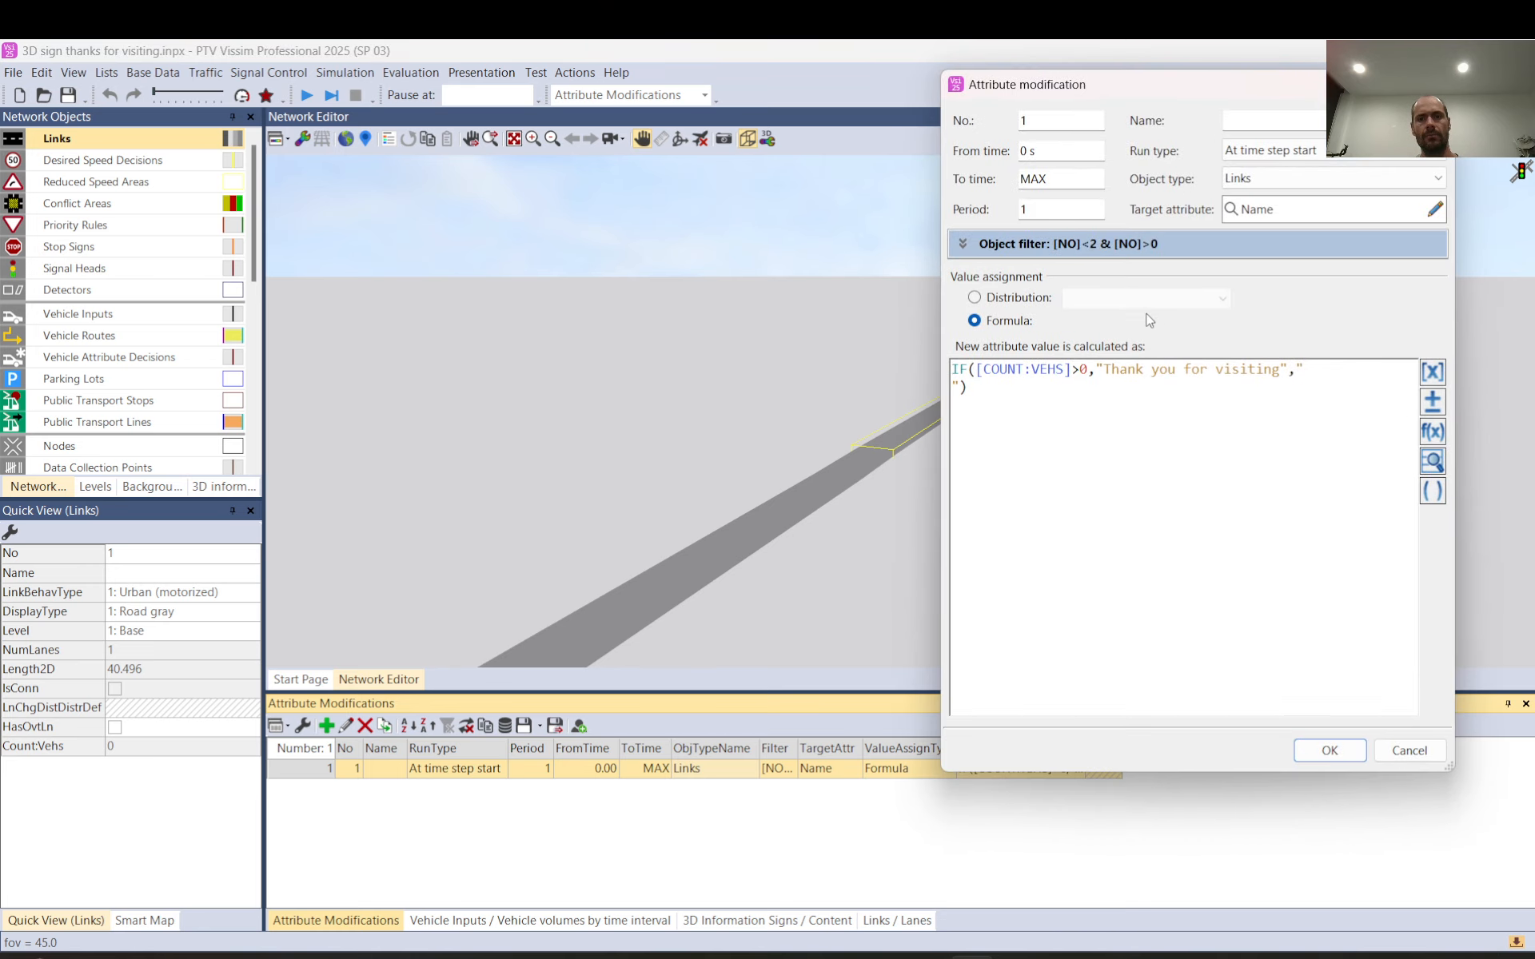
click(962, 247)
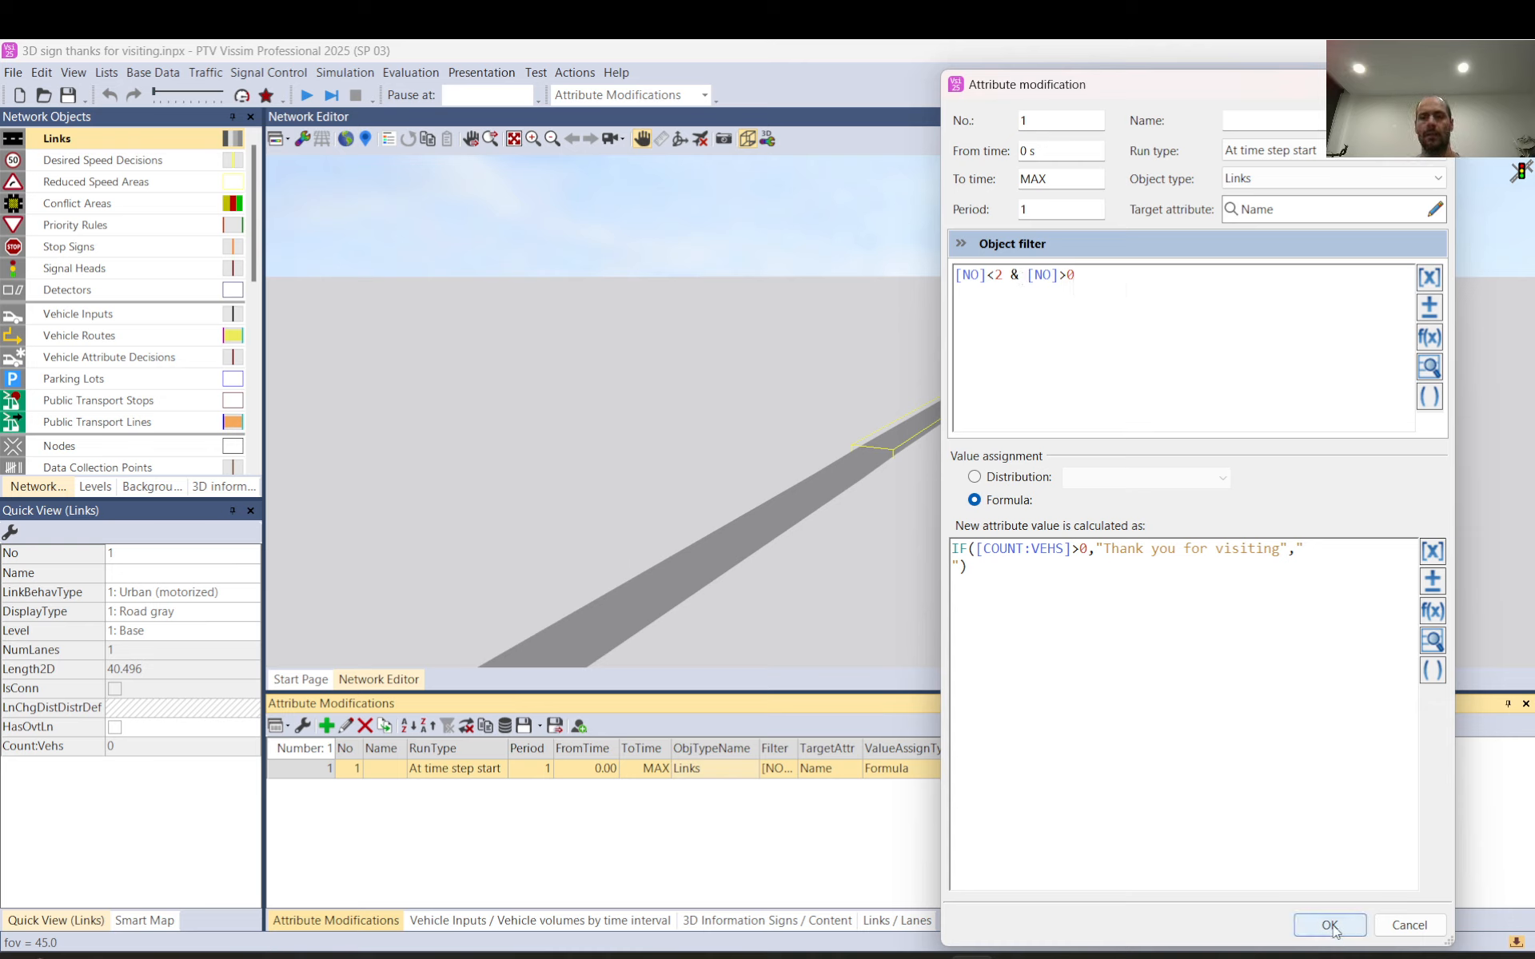
drag(960, 552, 1284, 582)
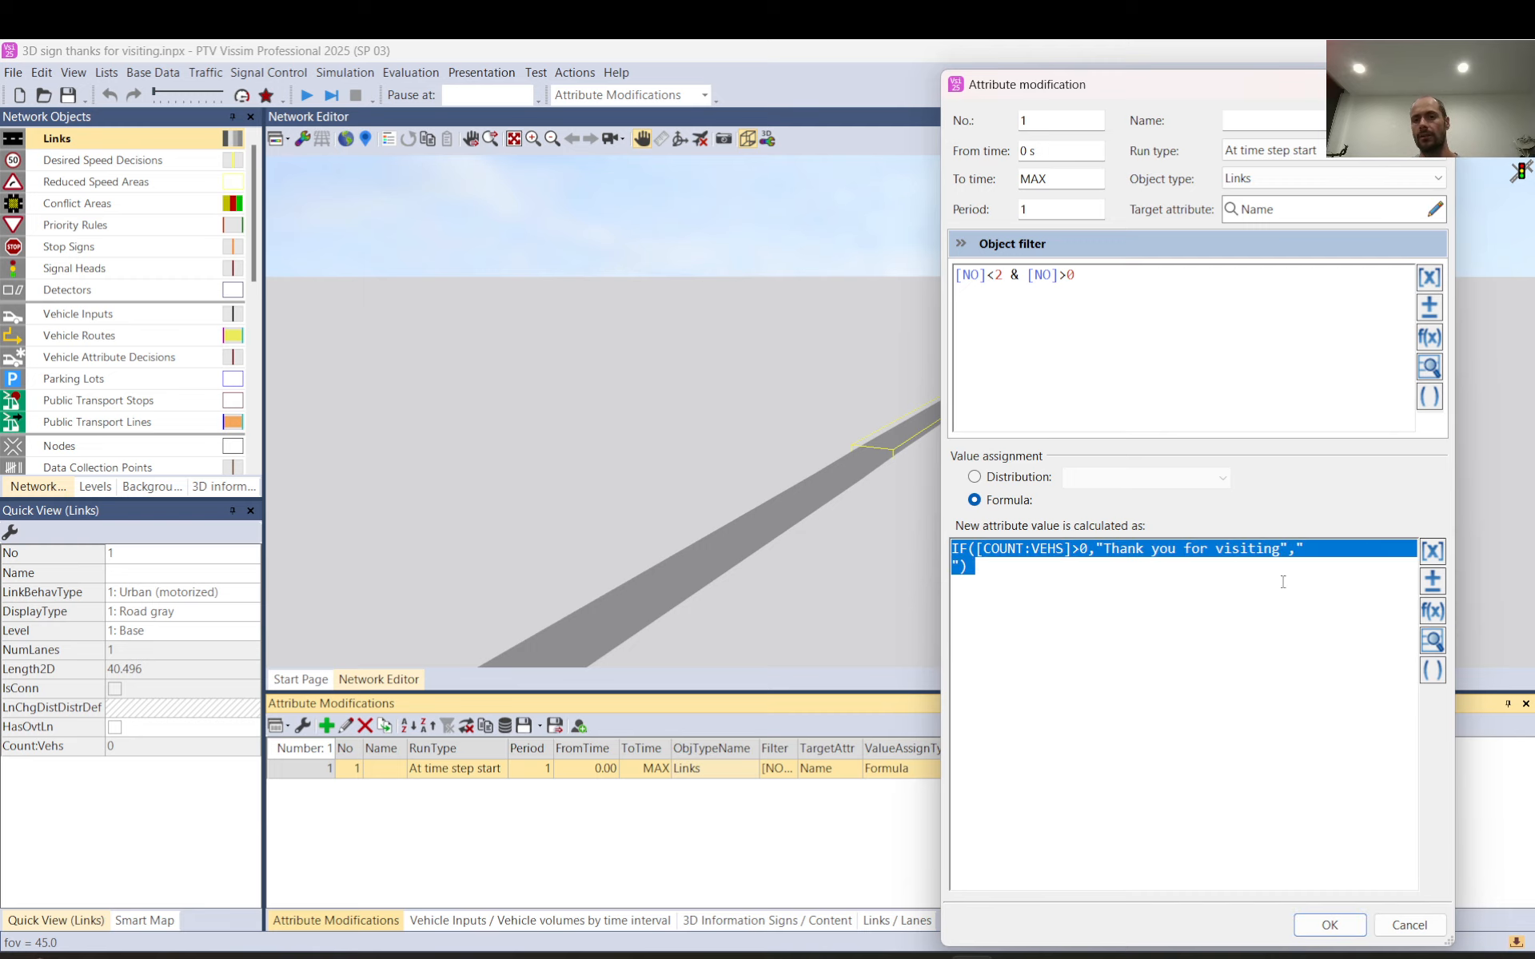
click(1329, 925)
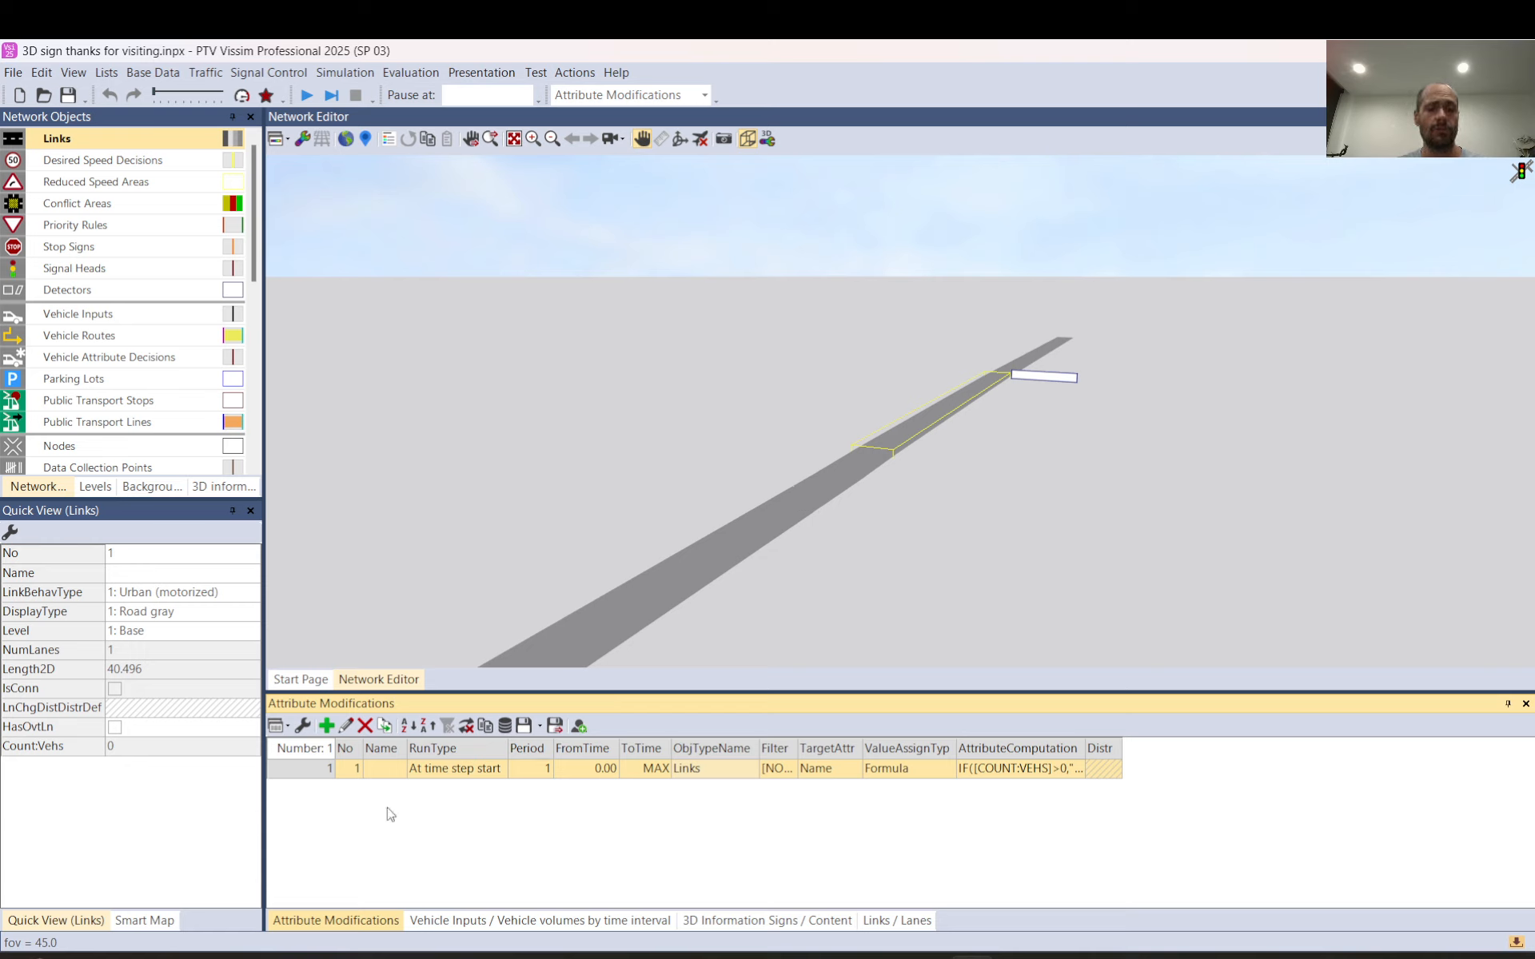
click(762, 922)
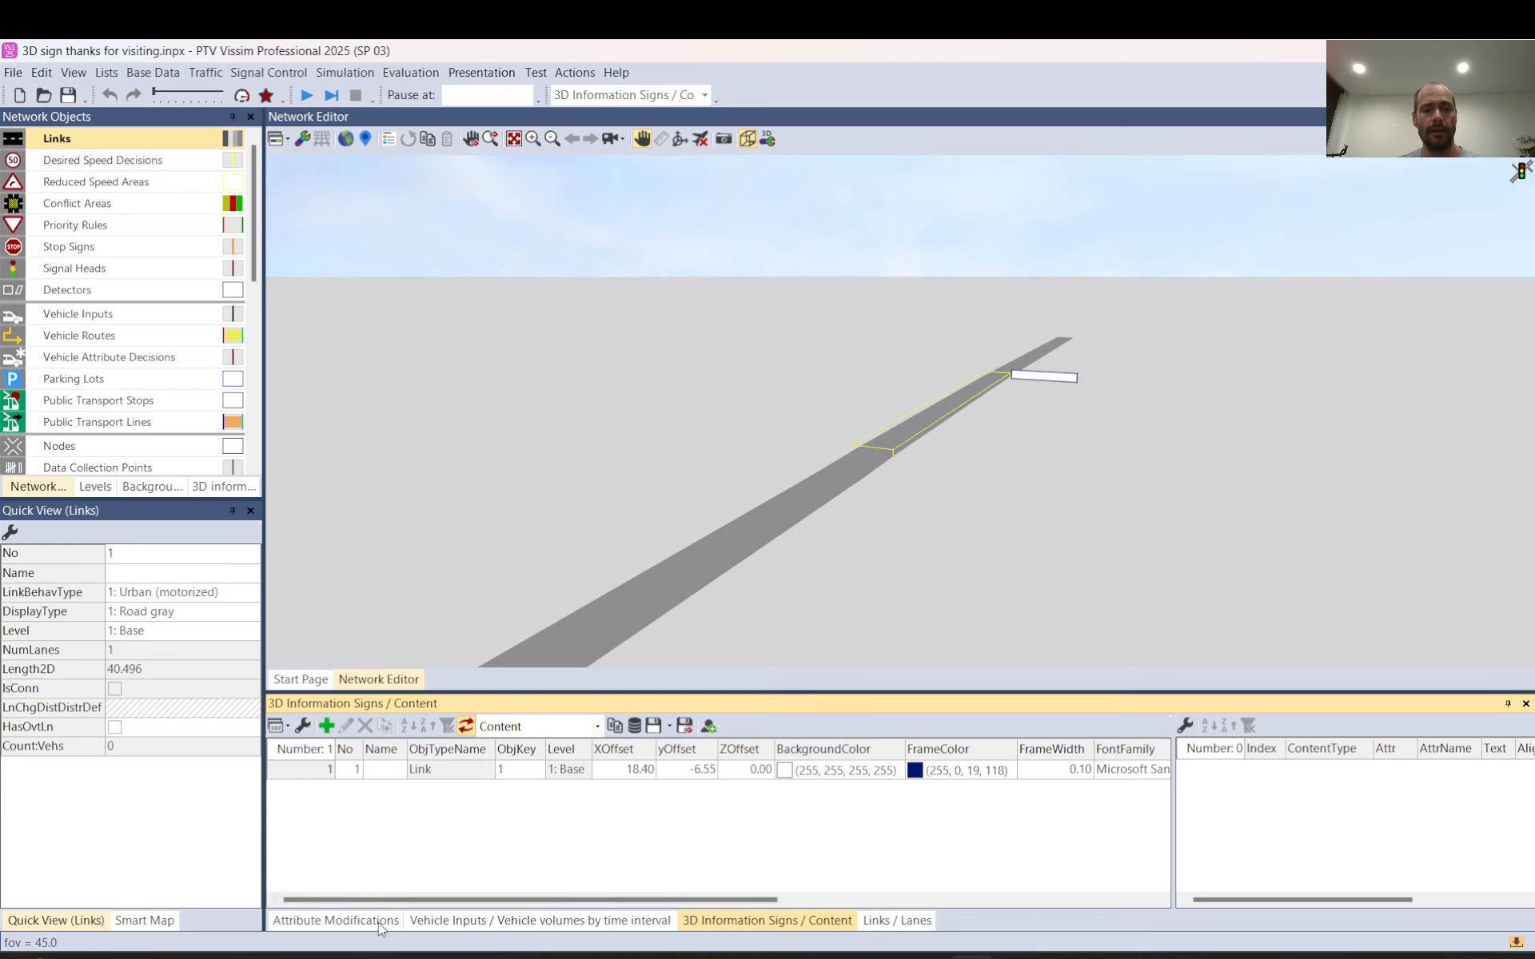
click(336, 921)
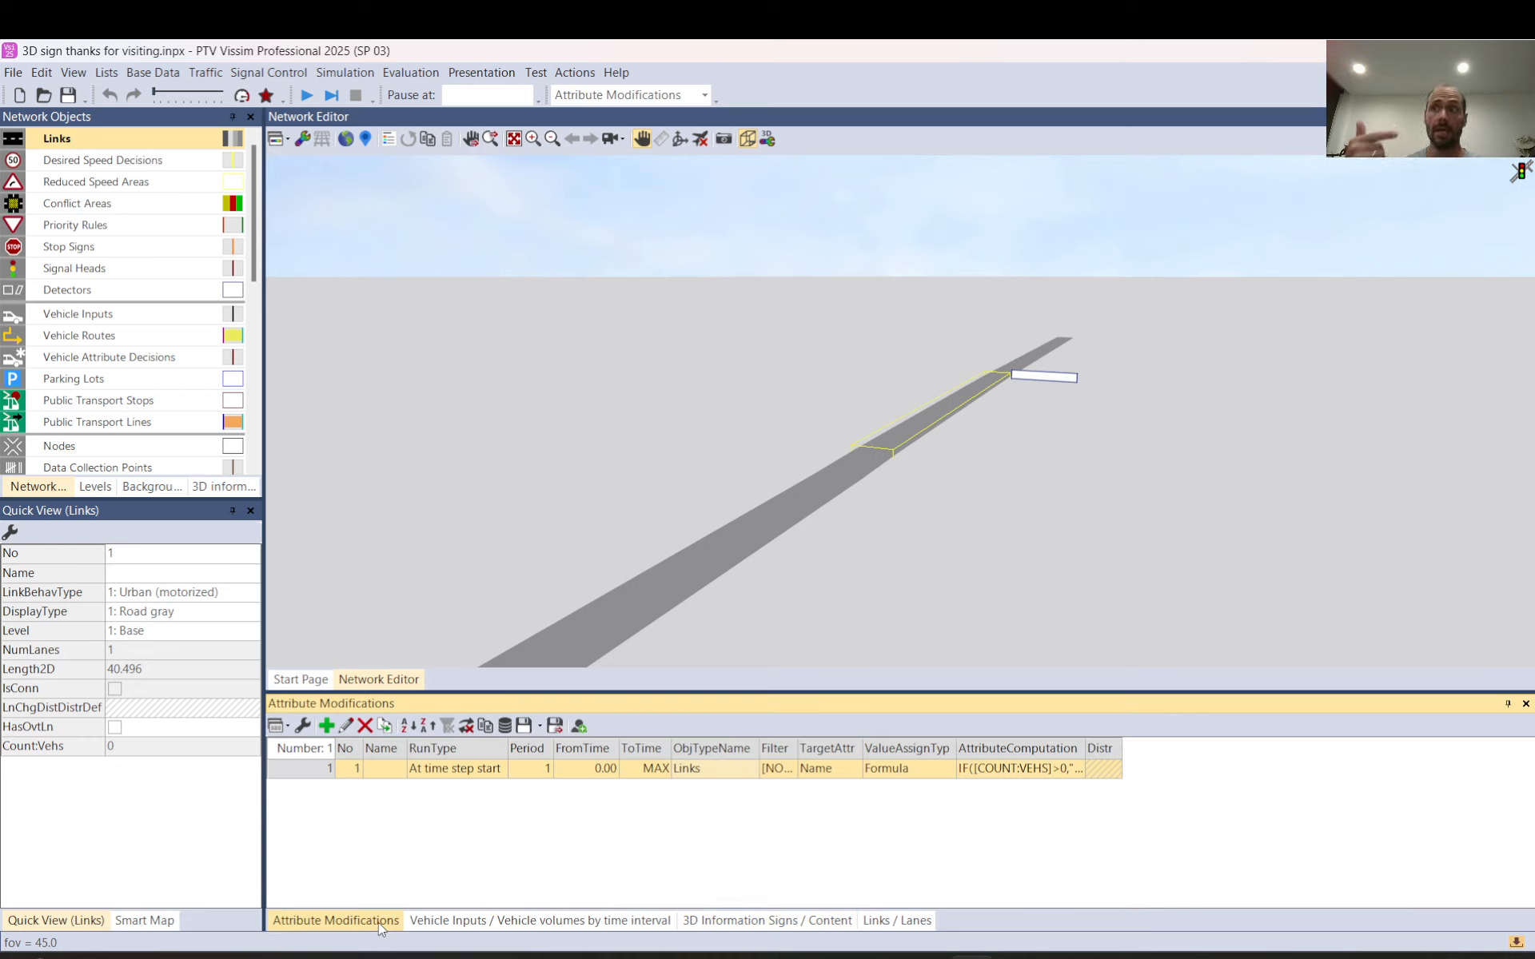